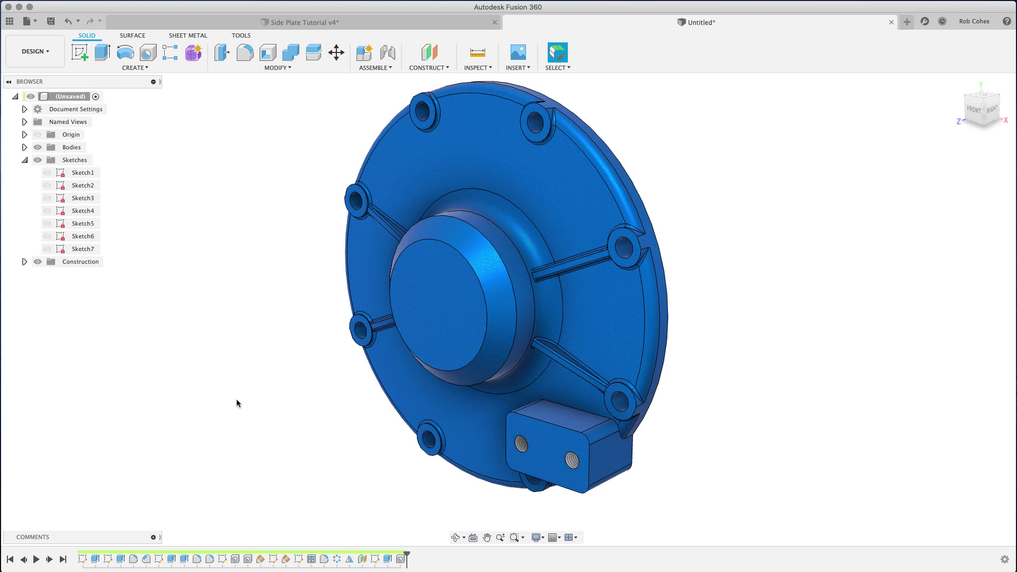
# - Create an offset construction plane at -2 mm from the plate's flat back face and select it
pyautogui.moveTo(236, 403)
pyautogui.keyDown('shift'); pyautogui.mouseDown(button='middle')
pyautogui.moveTo(195, 389)
pyautogui.moveTo(159, 397)
pyautogui.mouseUp(button='middle'); pyautogui.keyUp('shift')
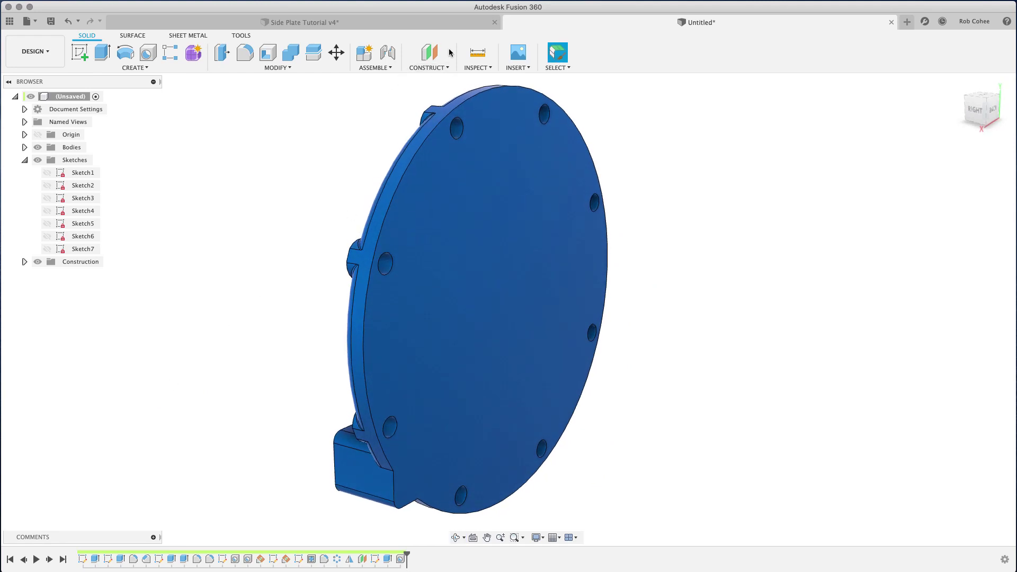
pyautogui.click(430, 52)
pyautogui.click(464, 179)
pyautogui.write('-2')
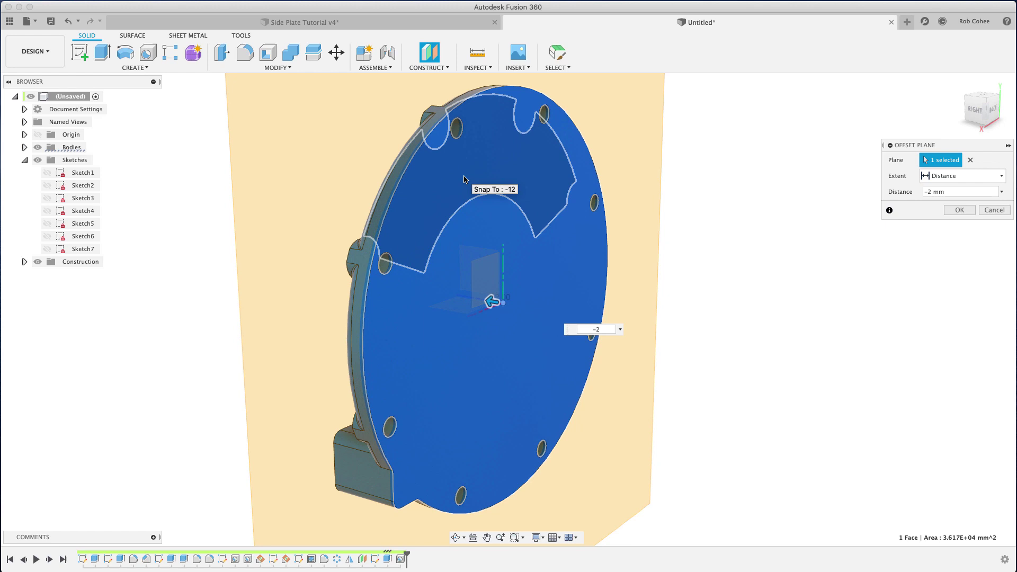
pyautogui.press('Return')
pyautogui.scroll(2, 283, 169)
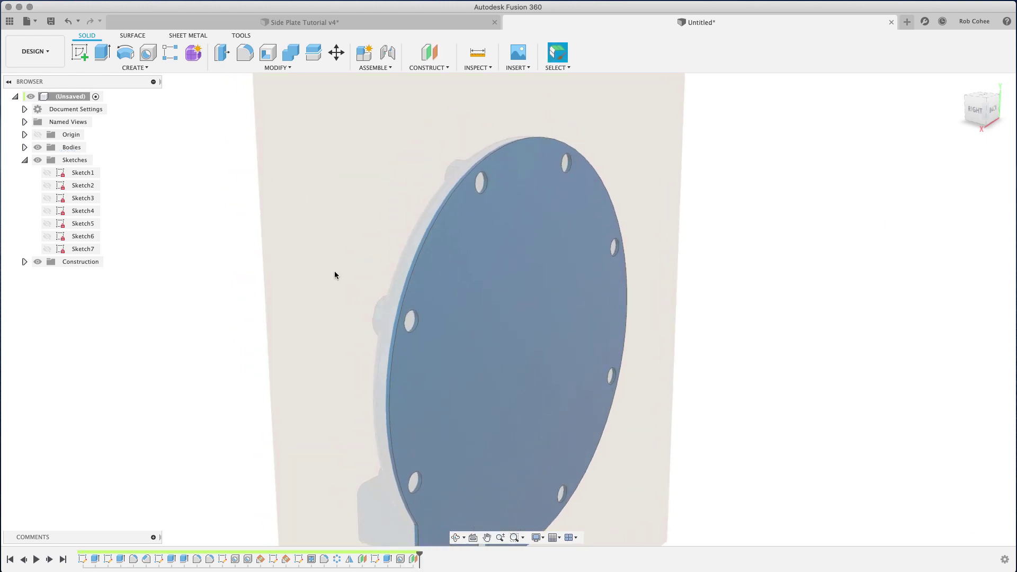
pyautogui.click(366, 182)
pyautogui.rightClick(358, 167)
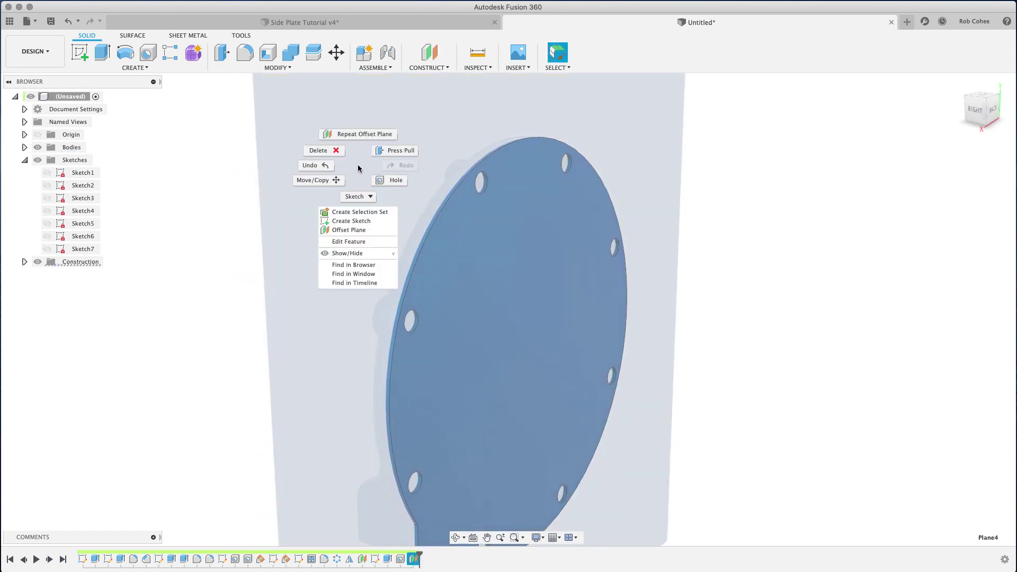
# - Sketch a rectangle on the offset plane and dimension it 124 mm wide by 60.5 mm tall
pyautogui.click(359, 220)
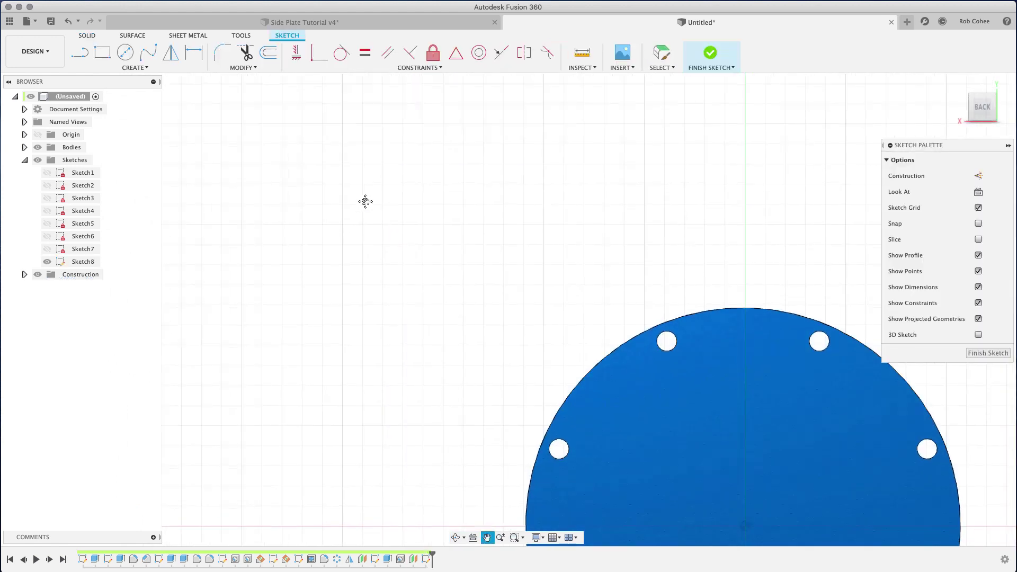
pyautogui.click(102, 53)
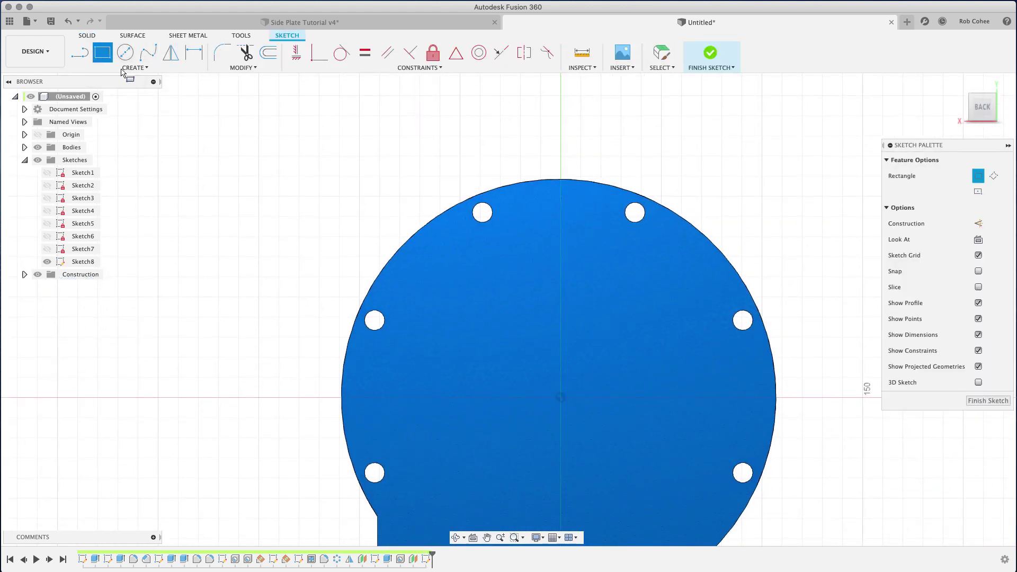
pyautogui.click(346, 158)
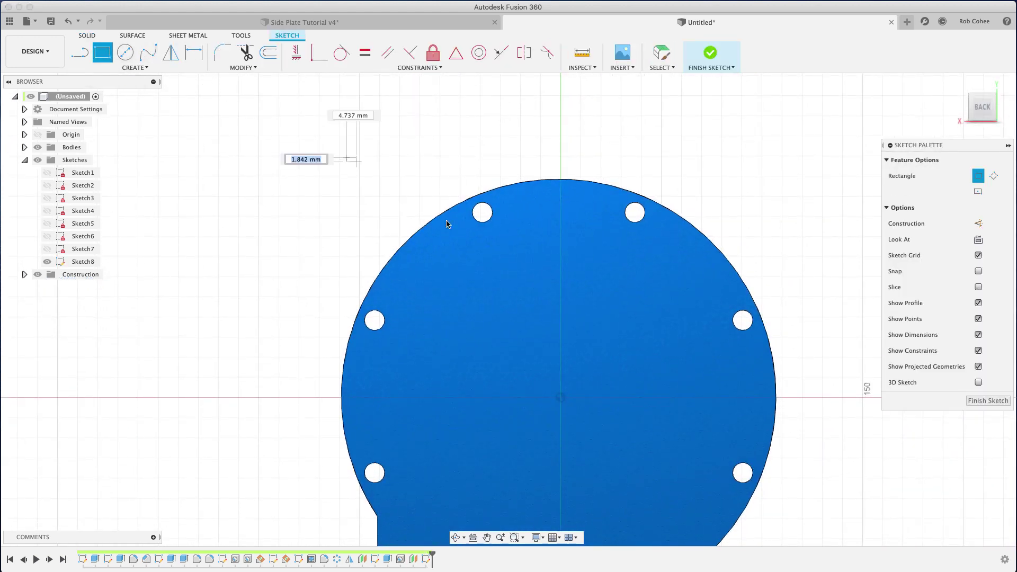
pyautogui.click(581, 284)
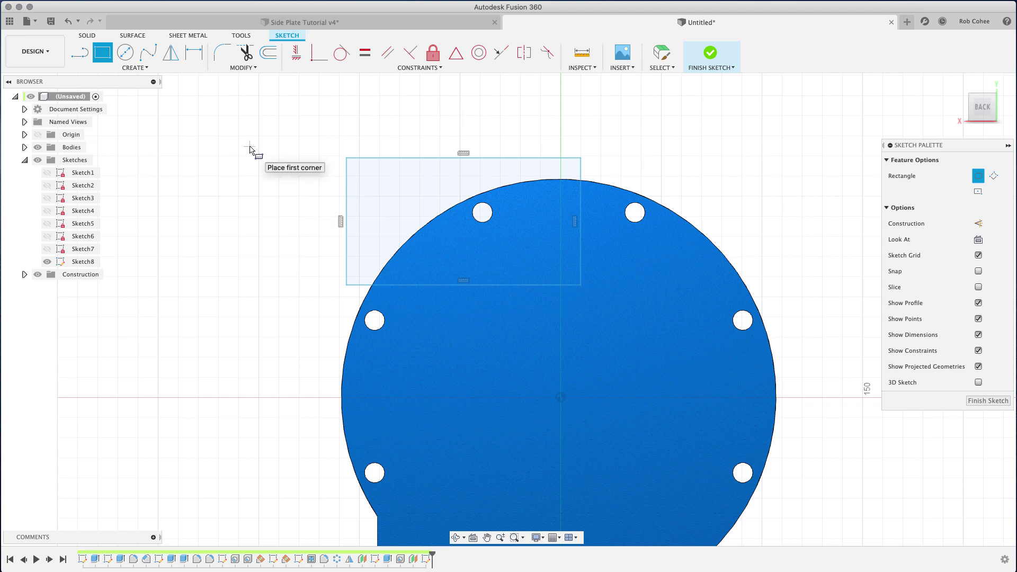
pyautogui.press('d')
pyautogui.click(425, 158)
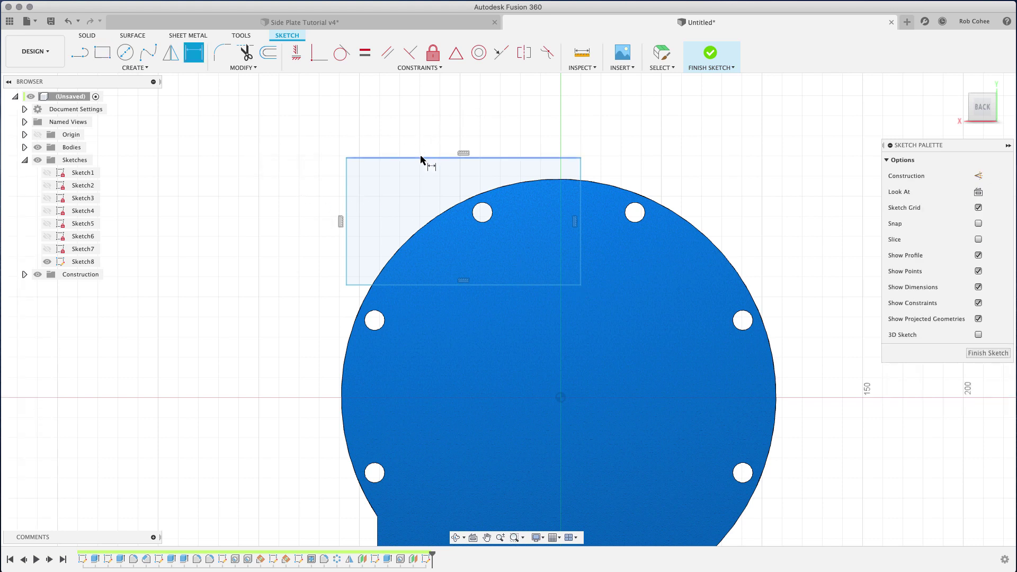
pyautogui.click(442, 122)
pyautogui.write('124')
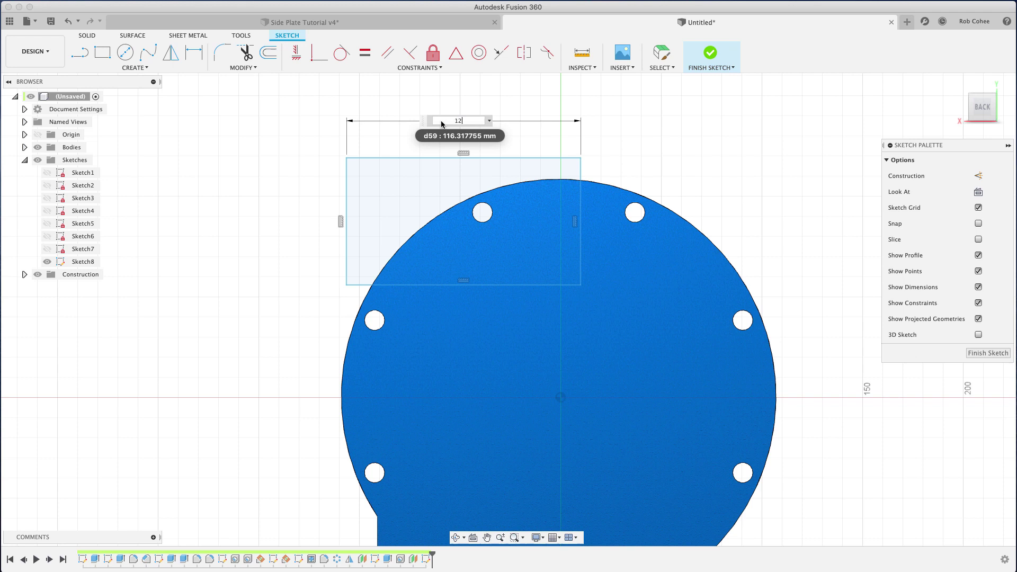
pyautogui.press('Return')
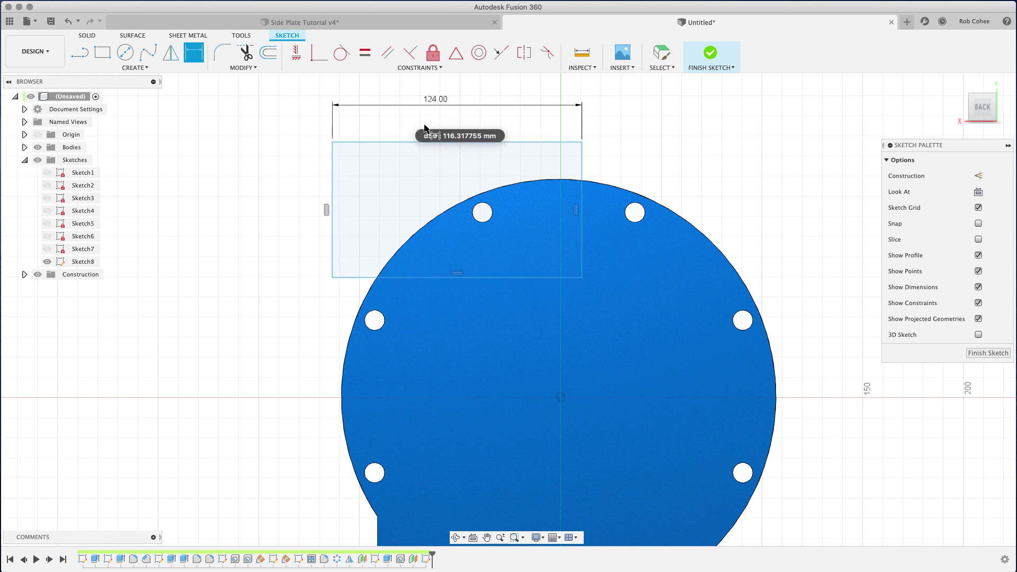
pyautogui.click(334, 183)
pyautogui.click(285, 205)
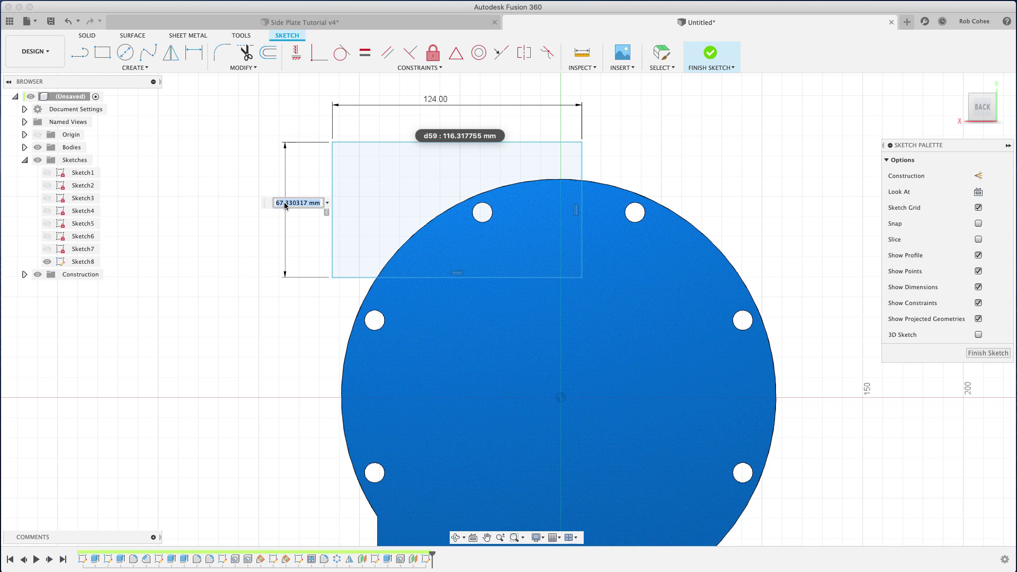
pyautogui.write('60.5')
pyautogui.press('Return')
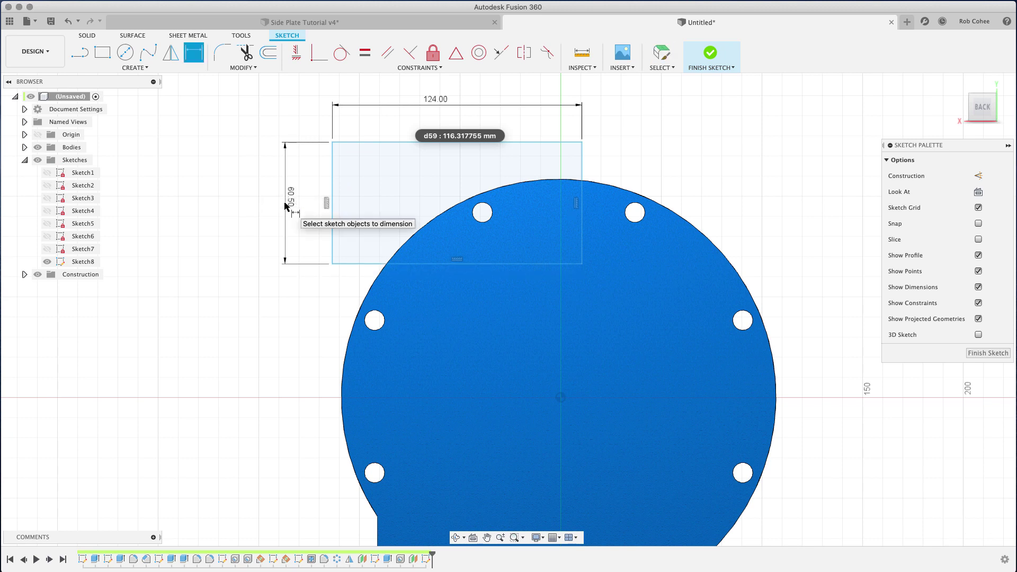
# - Locate the rectangle 64 mm and 28.55 mm from the plate centre
pyautogui.click(476, 268)
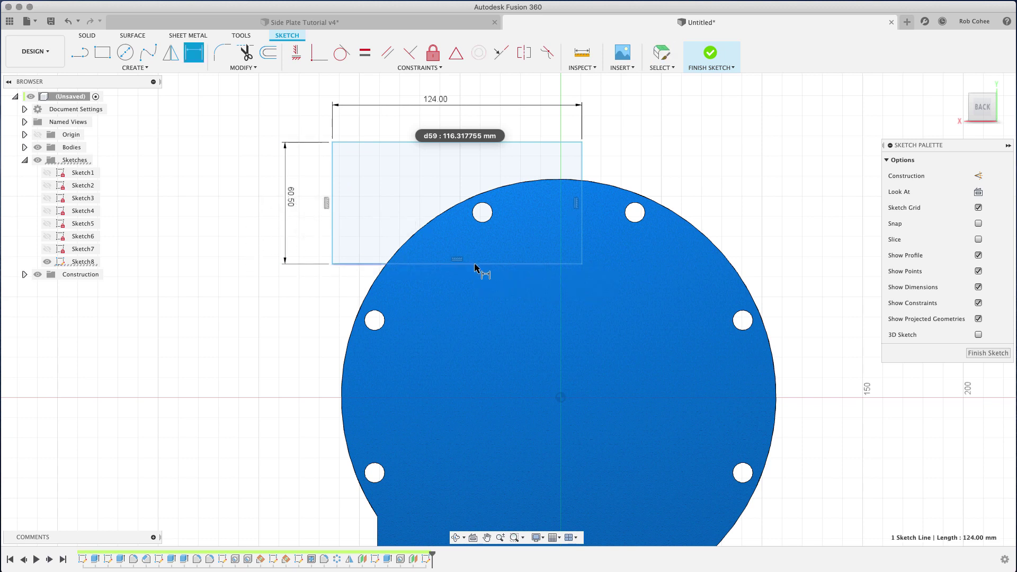
pyautogui.click(561, 398)
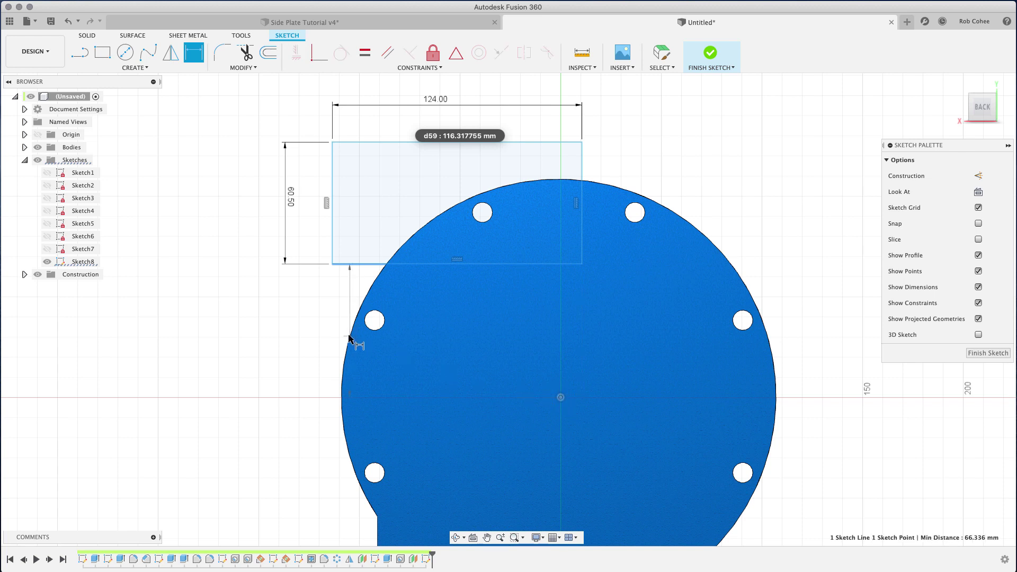
pyautogui.click(290, 340)
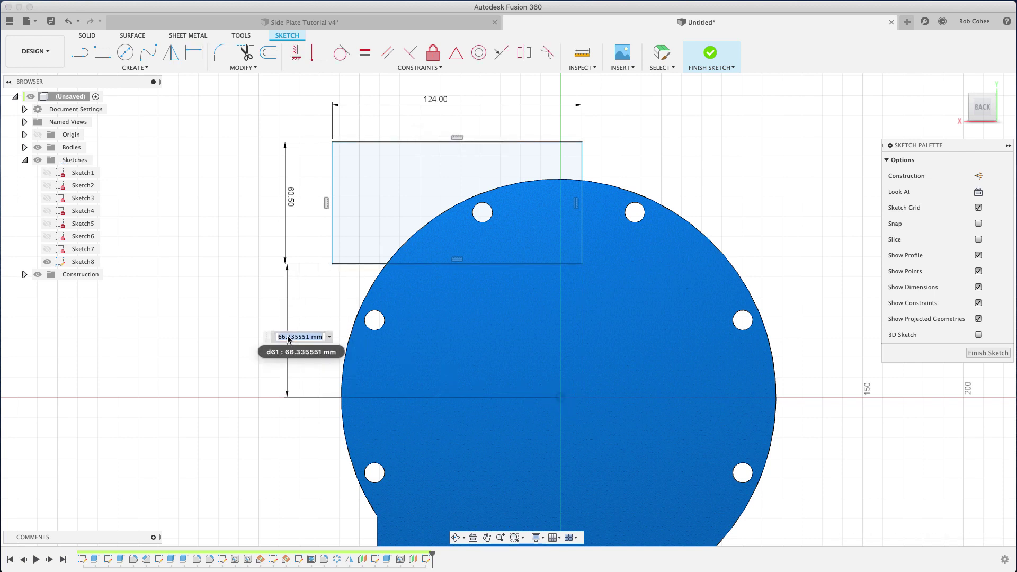
pyautogui.write('64')
pyautogui.press('Return')
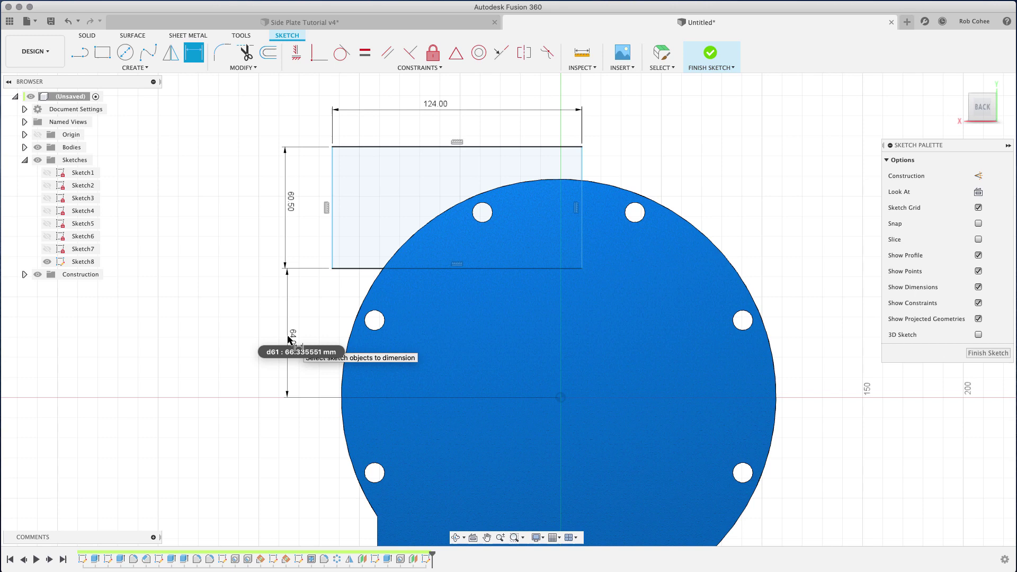
pyautogui.click(582, 251)
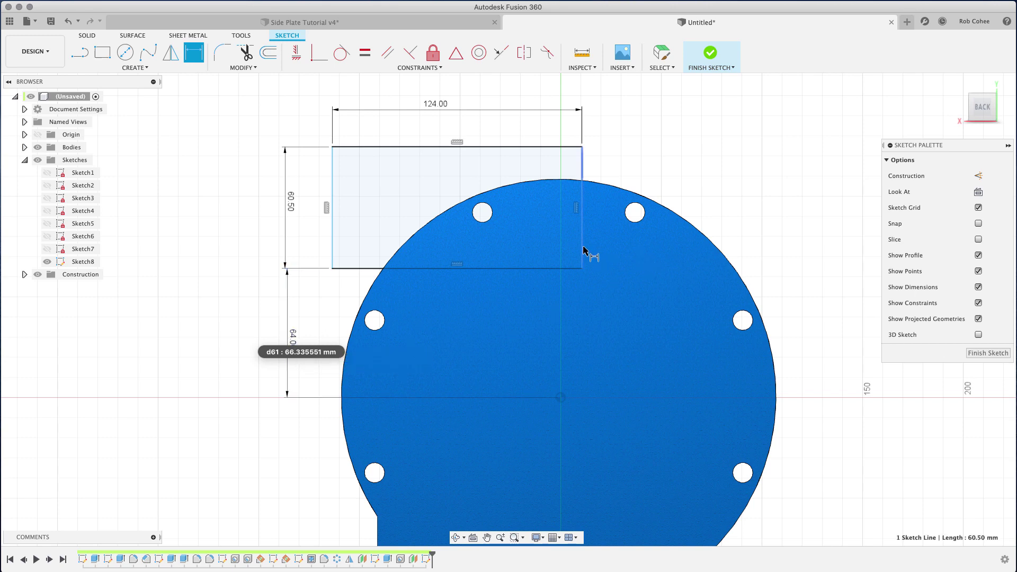
pyautogui.click(562, 400)
pyautogui.click(653, 132)
pyautogui.write('28.55')
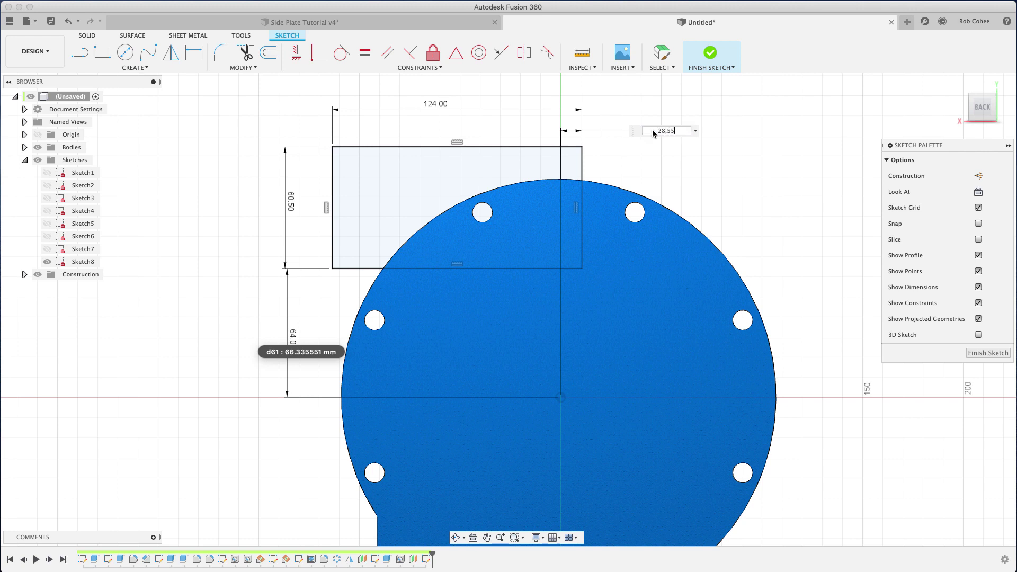
pyautogui.press('Return')
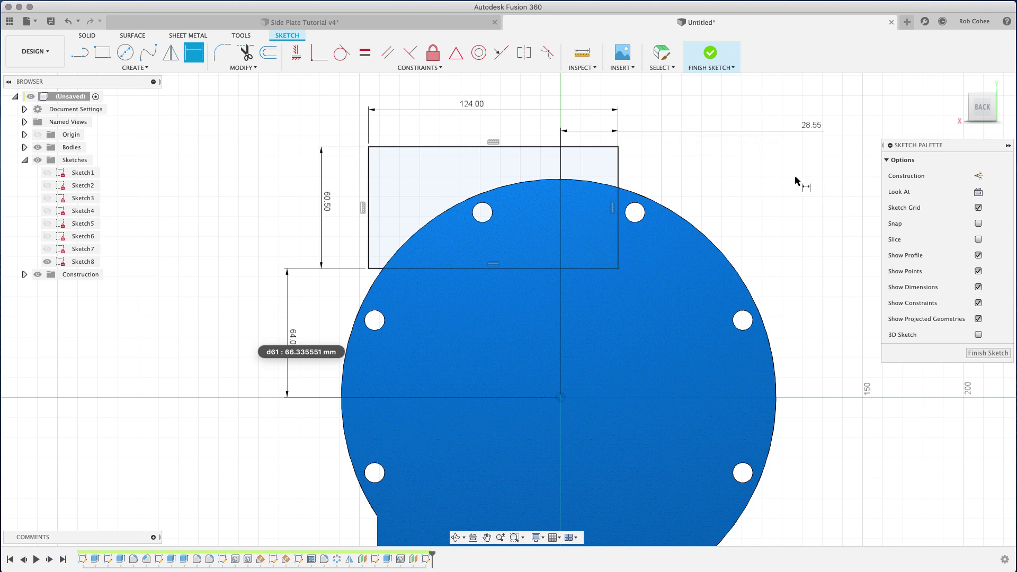
# - Project the top-left hole's edge into the sketch and orbit to inspect it
pyautogui.press('p')
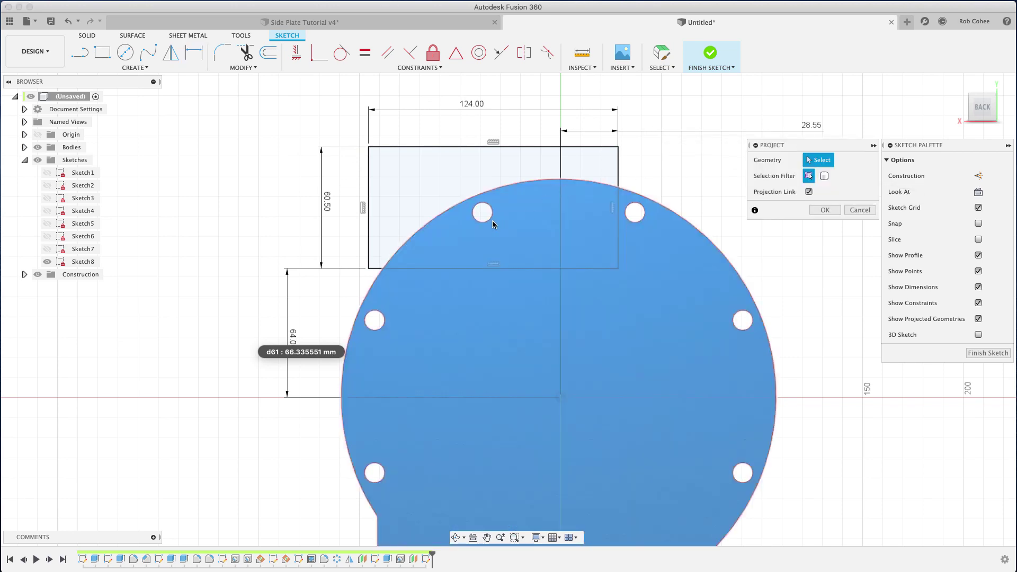
pyautogui.click(489, 216)
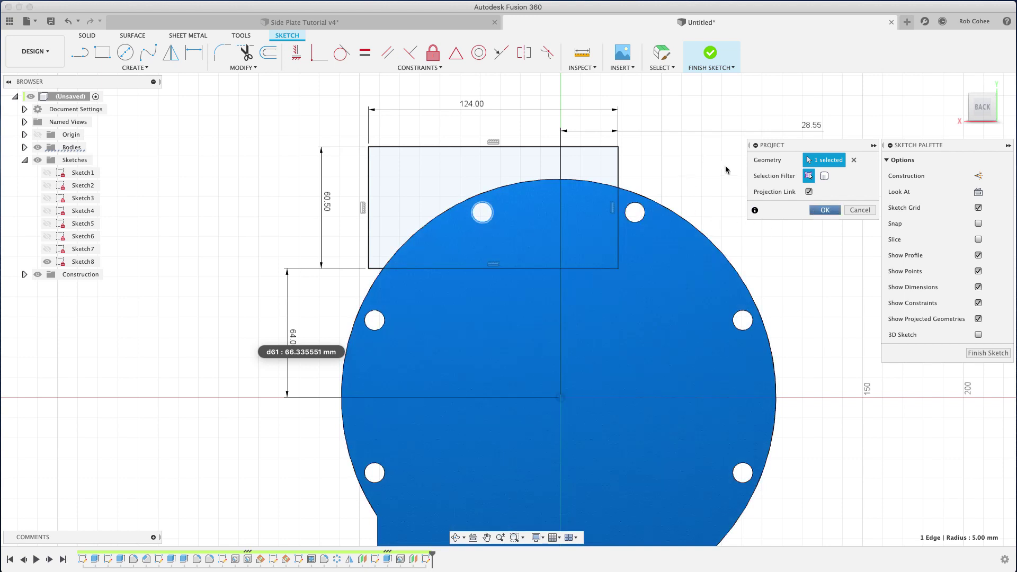
pyautogui.click(824, 209)
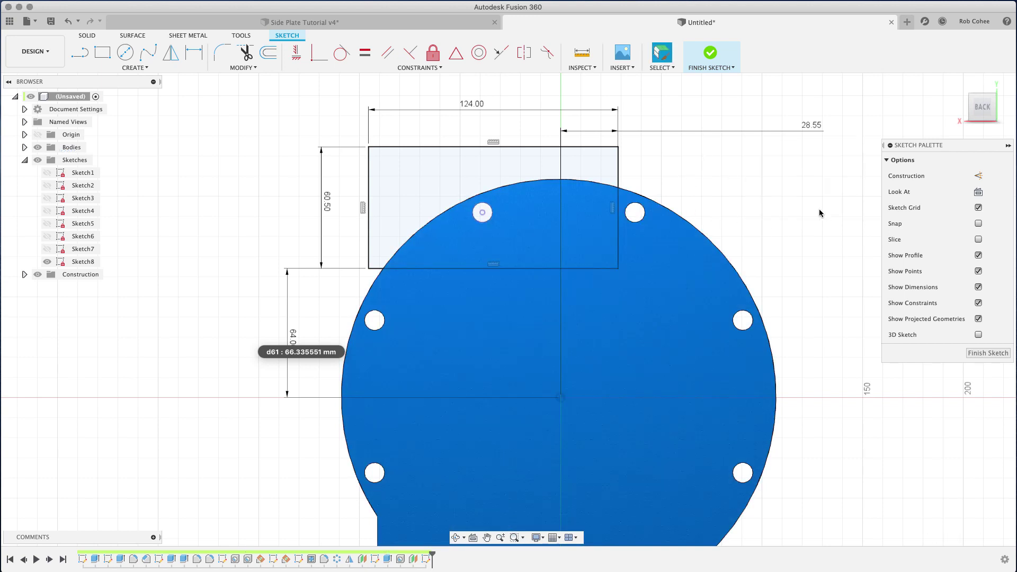
pyautogui.moveTo(752, 202)
pyautogui.keyDown('shift'); pyautogui.mouseDown(button='middle')
pyautogui.moveTo(716, 238)
pyautogui.moveTo(654, 249)
pyautogui.mouseUp(button='middle'); pyautogui.keyUp('shift')
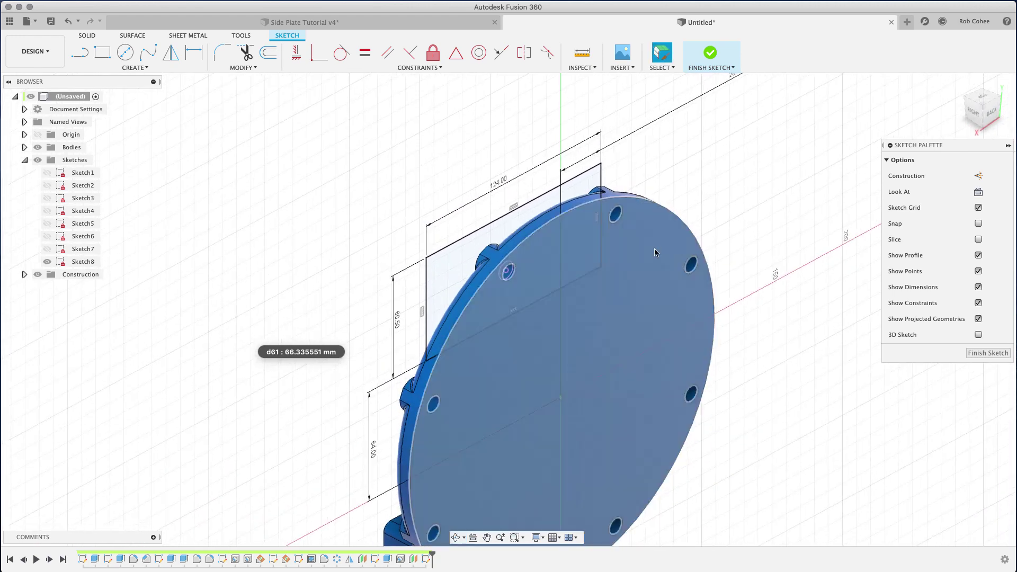
pyautogui.keyDown('shift'); pyautogui.moveTo(543, 289); pyautogui.dragTo(507, 304, button='middle'); pyautogui.keyUp('shift')
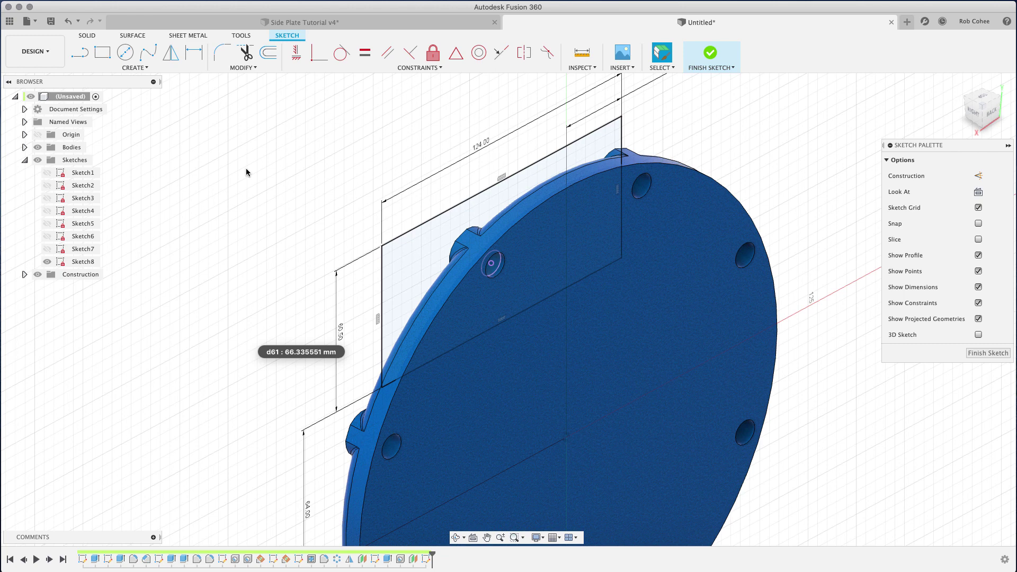
# - Extrude the rectangle profile 7 mm, changing the operation from Cut to Join
pyautogui.press('e')
pyautogui.click(374, 244)
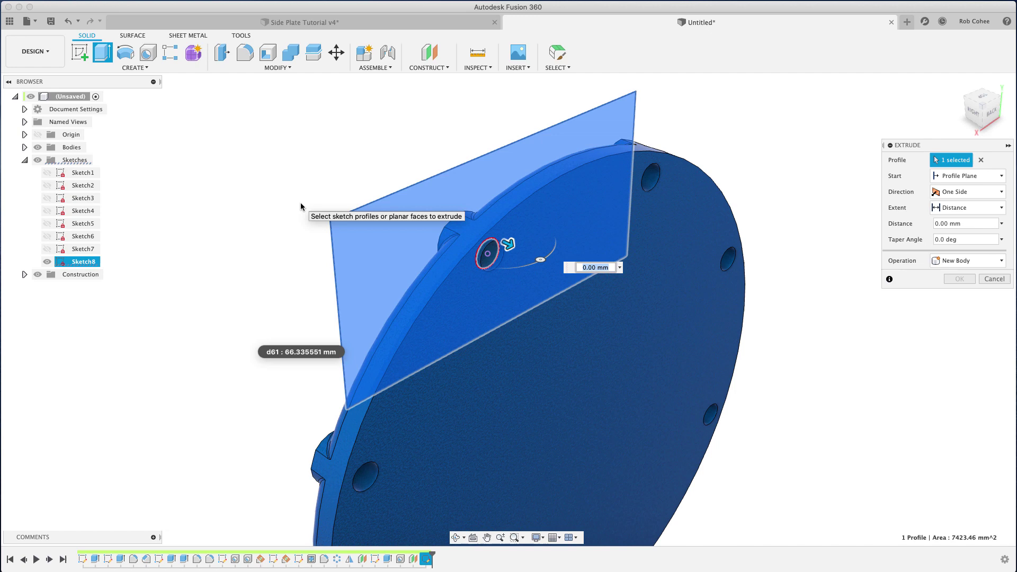
pyautogui.moveTo(508, 244); pyautogui.dragTo(493, 235)
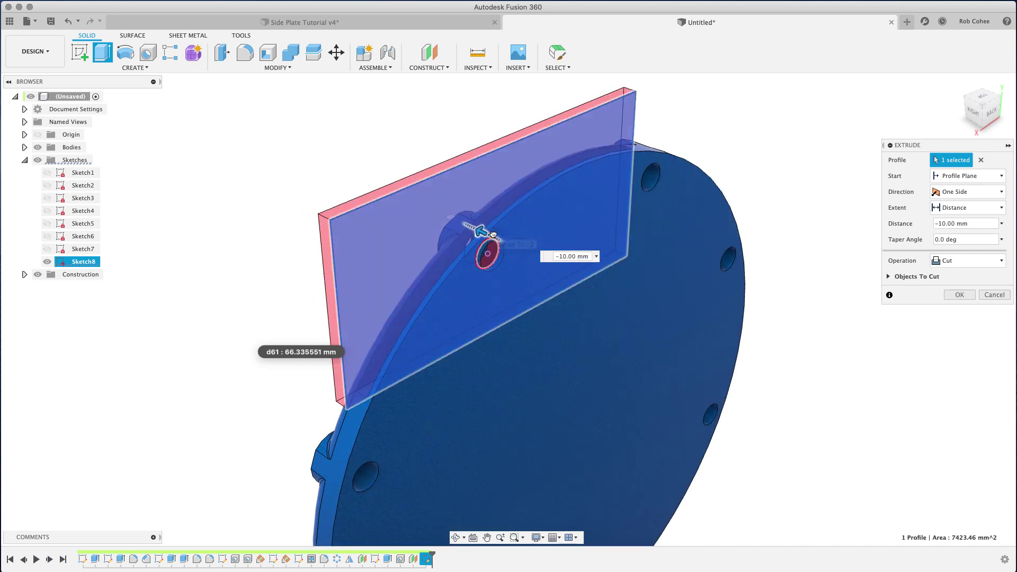
pyautogui.write('-7')
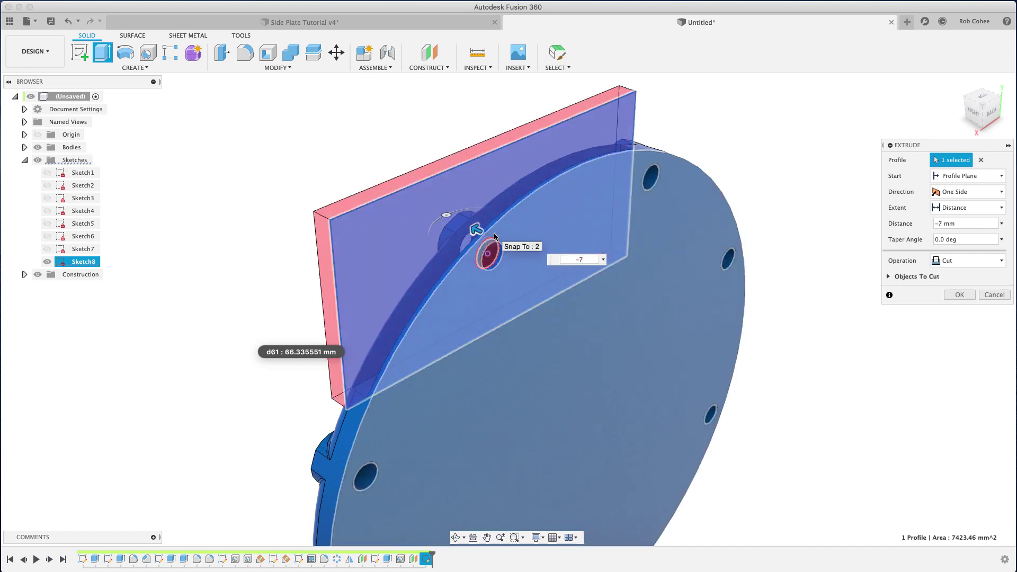
pyautogui.click(962, 262)
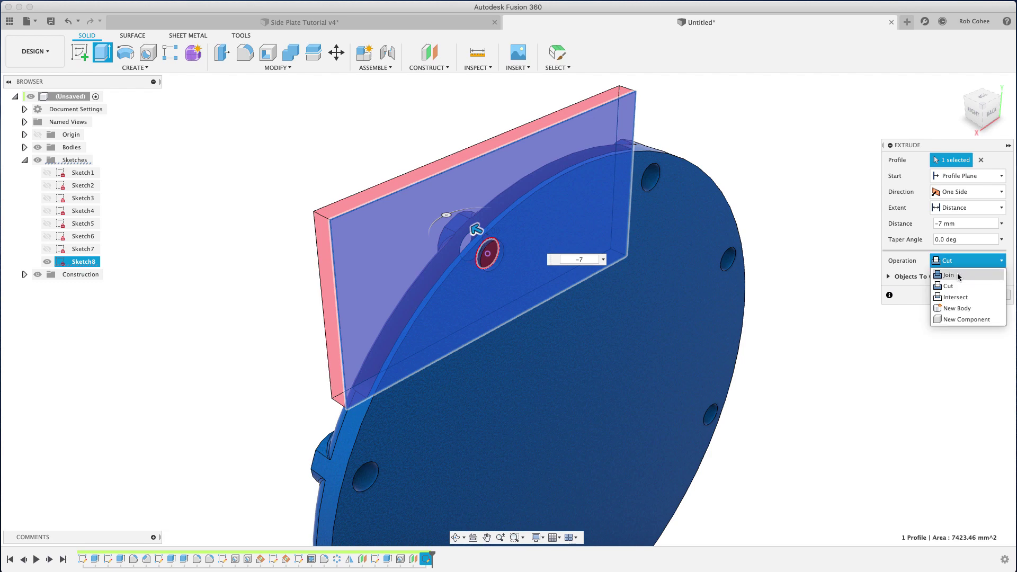
pyautogui.click(957, 274)
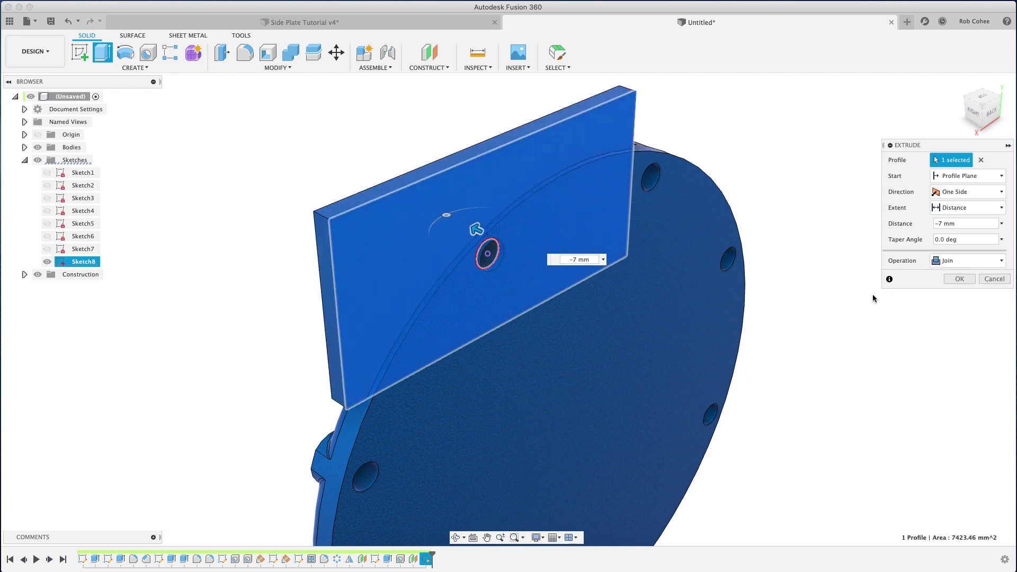
pyautogui.click(967, 101)
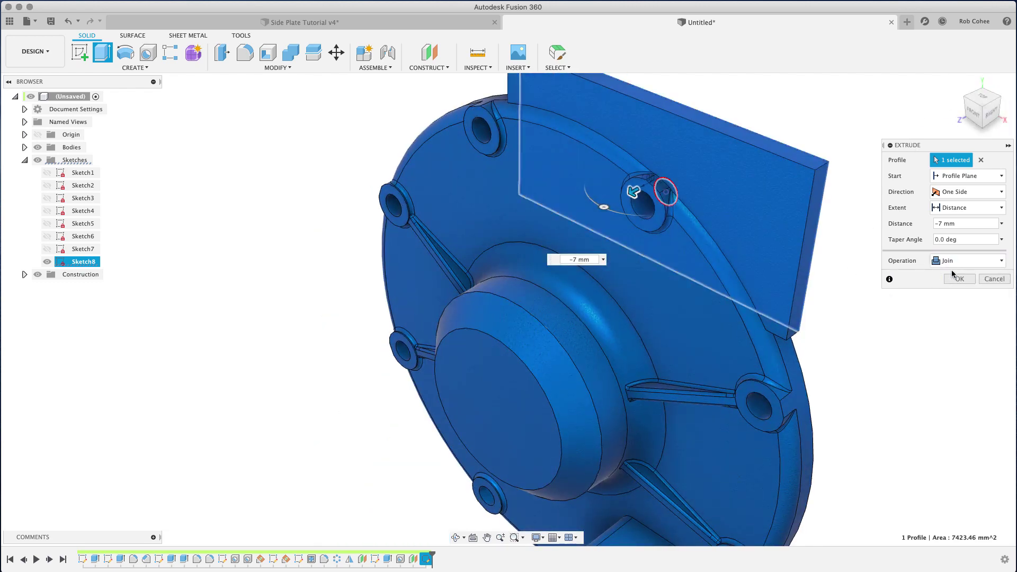
pyautogui.click(955, 280)
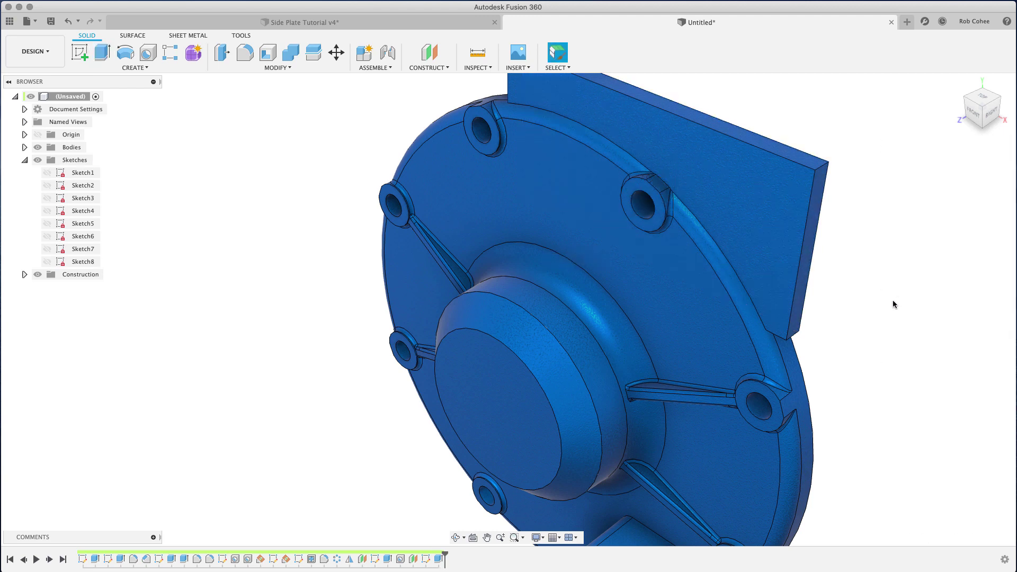
pyautogui.moveTo(890, 302)
pyautogui.keyDown('shift'); pyautogui.mouseDown(button='middle')
pyautogui.moveTo(874, 237)
pyautogui.moveTo(870, 273)
pyautogui.moveTo(883, 288)
pyautogui.moveTo(864, 303)
pyautogui.mouseUp(button='middle'); pyautogui.keyUp('shift')
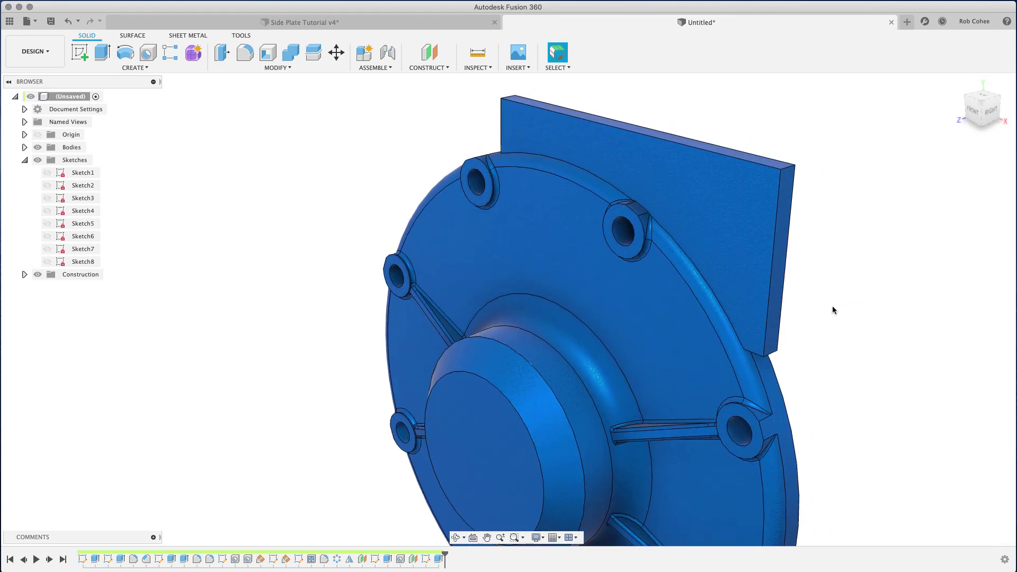
# - Measure the tab-to-back-face distance on the Side Plate Tutorial v4 reference part
pyautogui.click(383, 23)
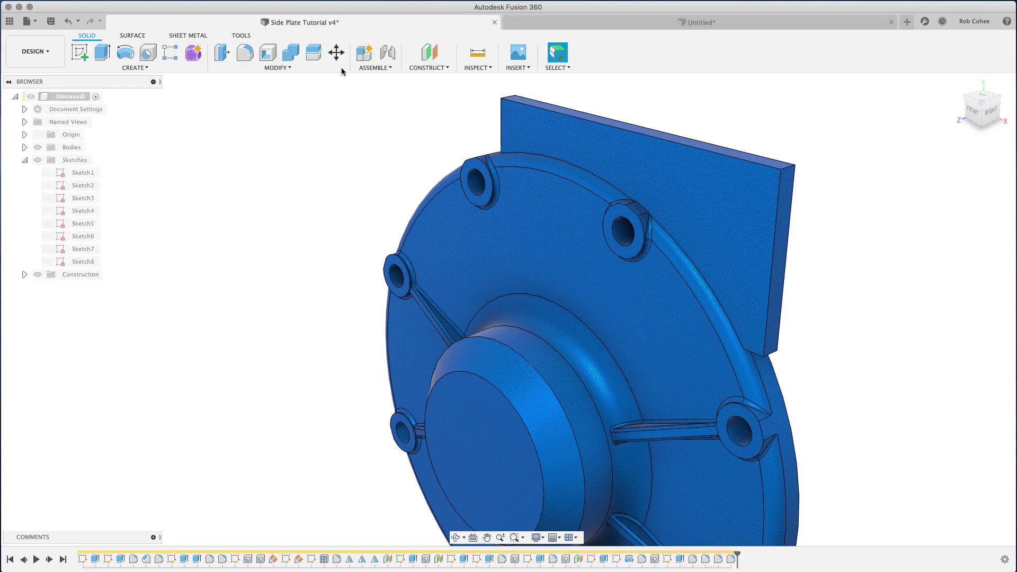
pyautogui.moveTo(384, 255)
pyautogui.keyDown('shift'); pyautogui.mouseDown(button='middle')
pyautogui.moveTo(409, 281)
pyautogui.moveTo(399, 249)
pyautogui.mouseUp(button='middle'); pyautogui.keyUp('shift')
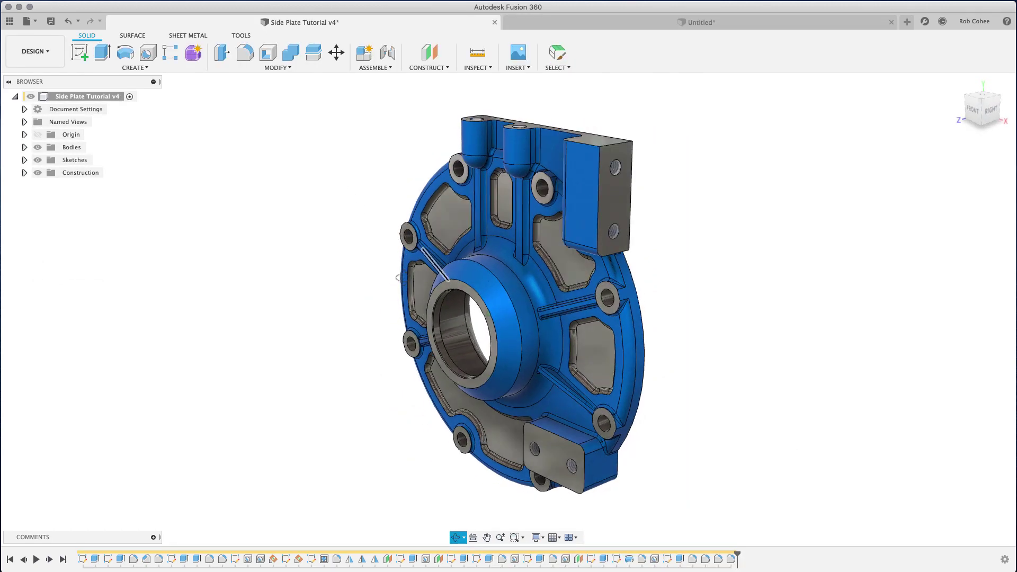
pyautogui.click(478, 52)
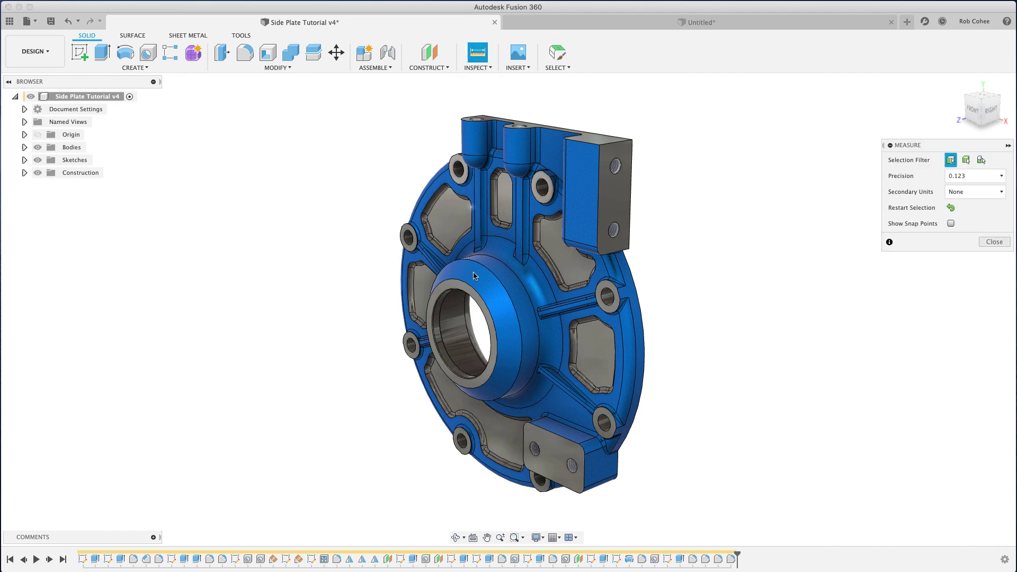
pyautogui.click(557, 449)
pyautogui.keyDown('shift'); pyautogui.moveTo(556, 449); pyautogui.dragTo(484, 396, button='middle'); pyautogui.keyUp('shift')
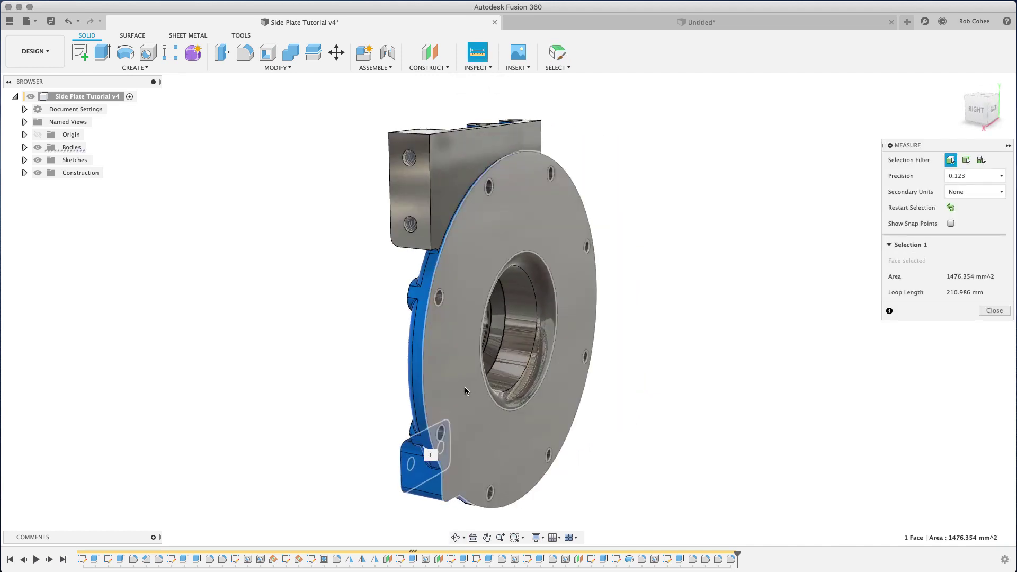
pyautogui.click(466, 391)
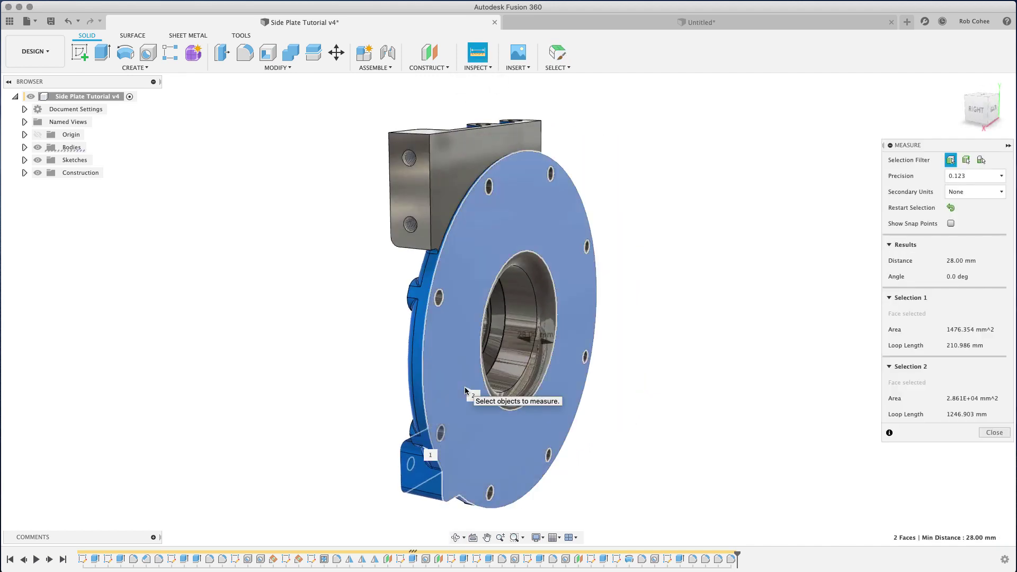
pyautogui.click(987, 433)
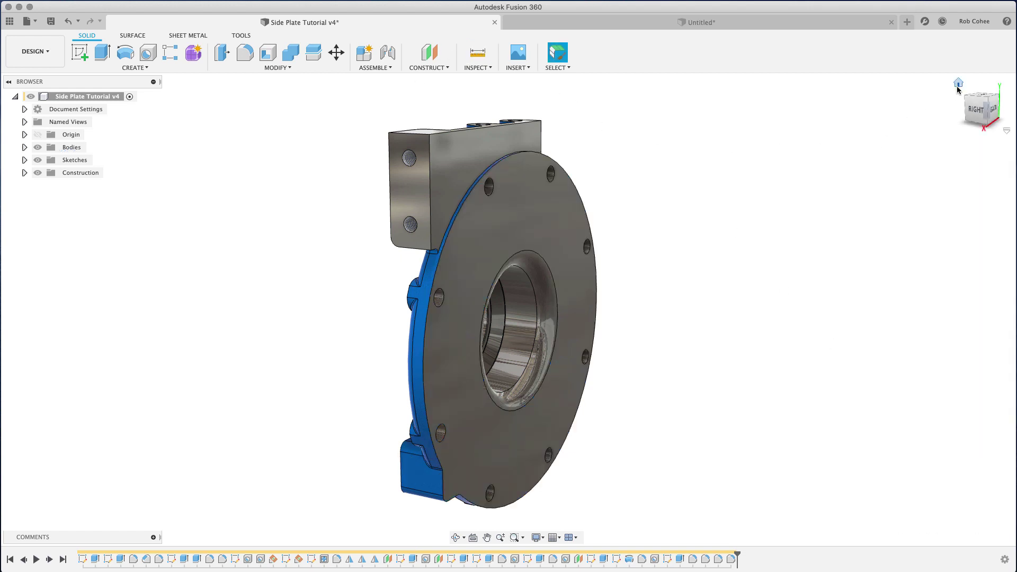
pyautogui.click(959, 88)
# - Back in Untitled, change the offset plane's distance from -36 mm to -28 mm
pyautogui.click(646, 26)
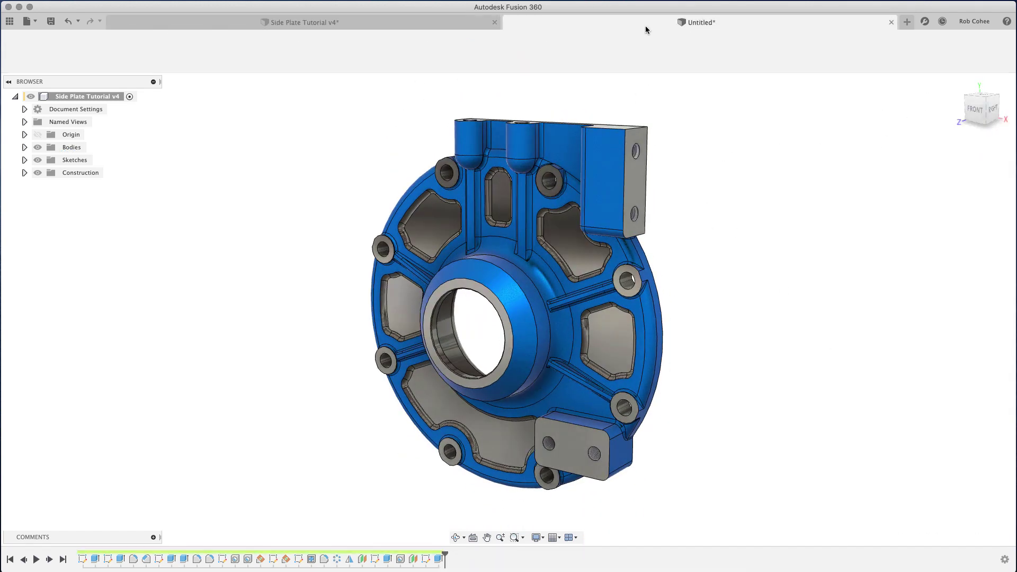
pyautogui.scroll(-2, 251, 340)
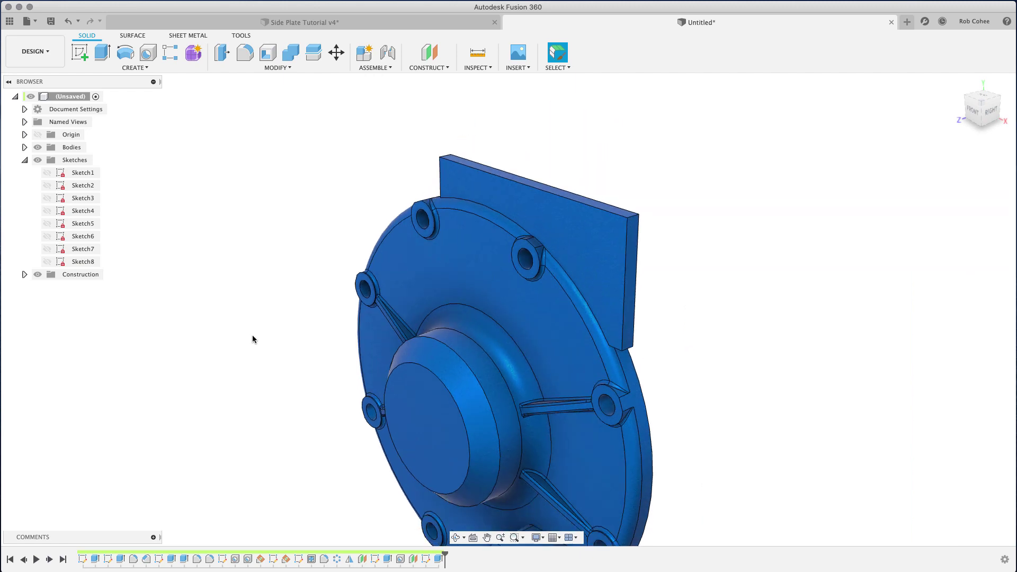
pyautogui.keyDown('shift'); pyautogui.moveTo(252, 339); pyautogui.dragTo(279, 227, button='middle'); pyautogui.keyUp('shift')
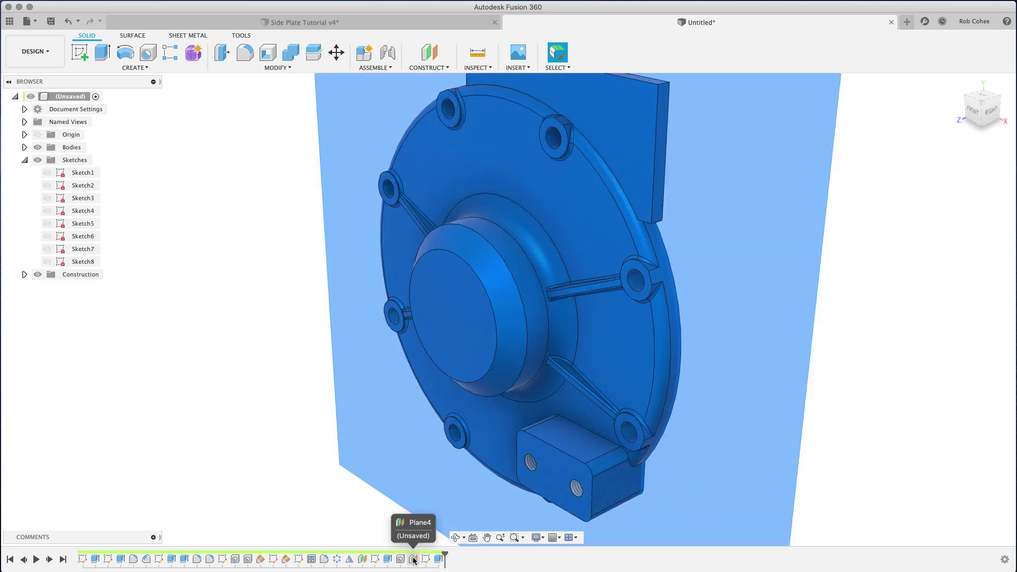
pyautogui.doubleClick(414, 559)
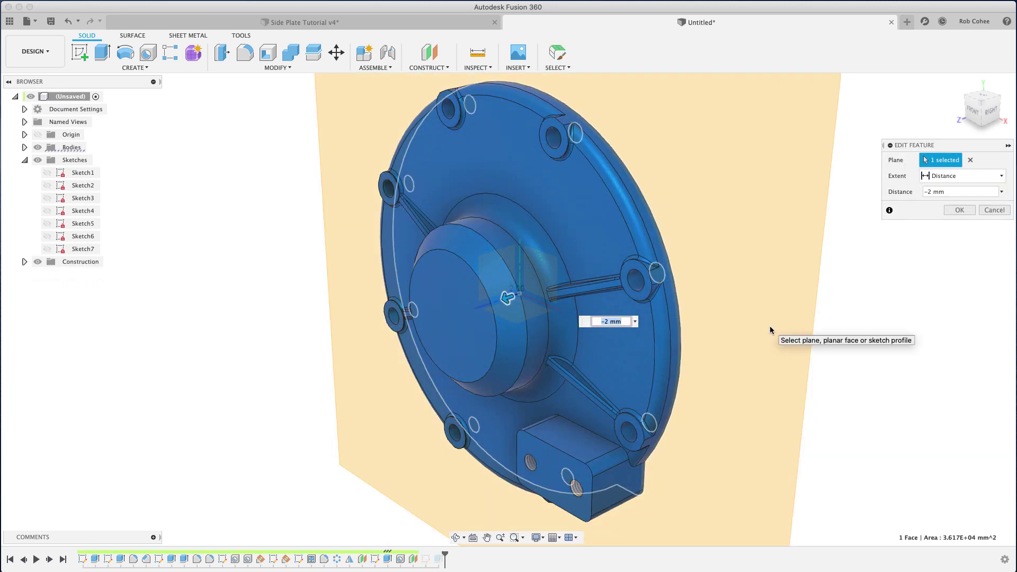
pyautogui.press('Return')
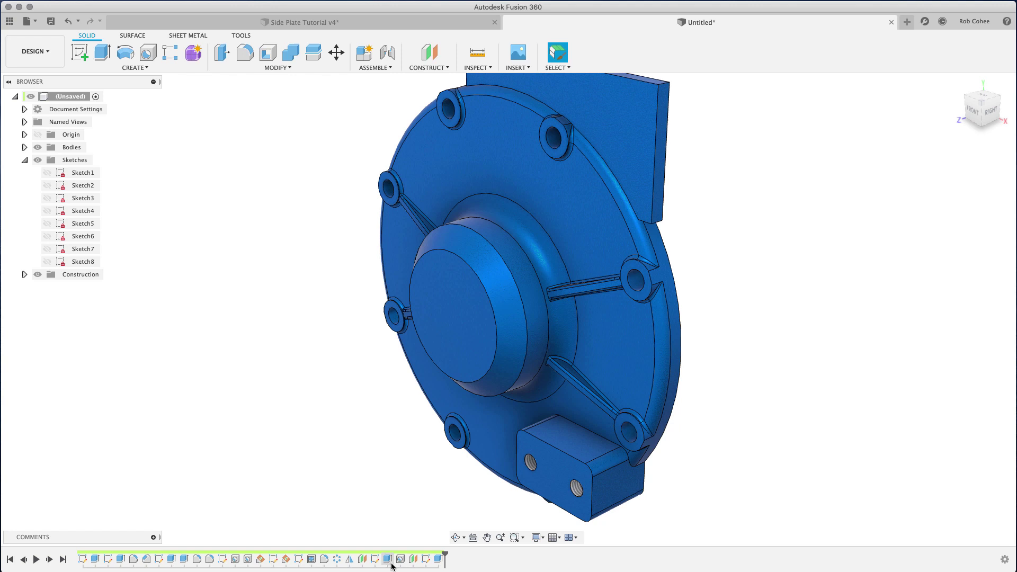
pyautogui.doubleClick(348, 560)
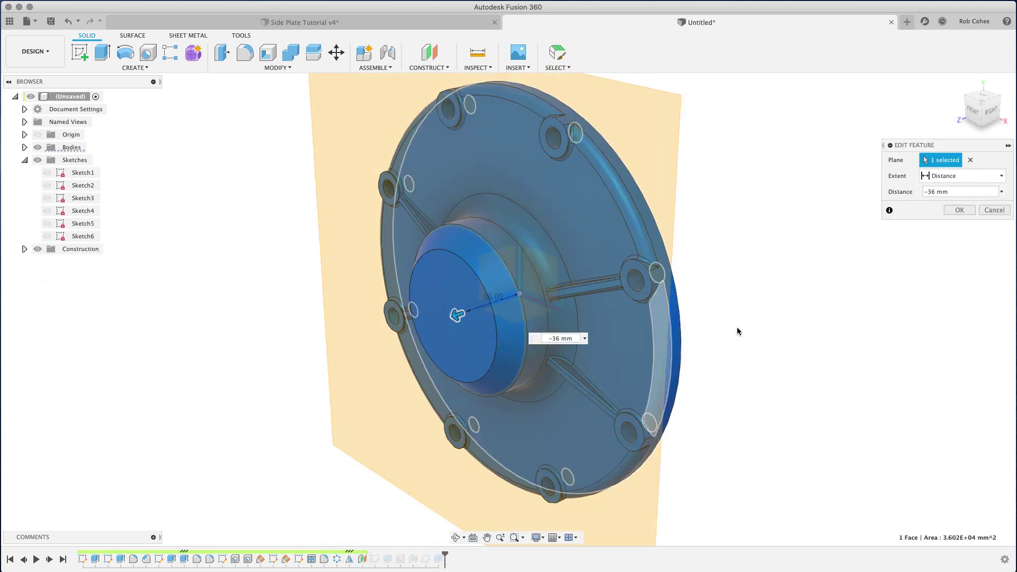
pyautogui.moveTo(955, 194); pyautogui.dragTo(917, 194)
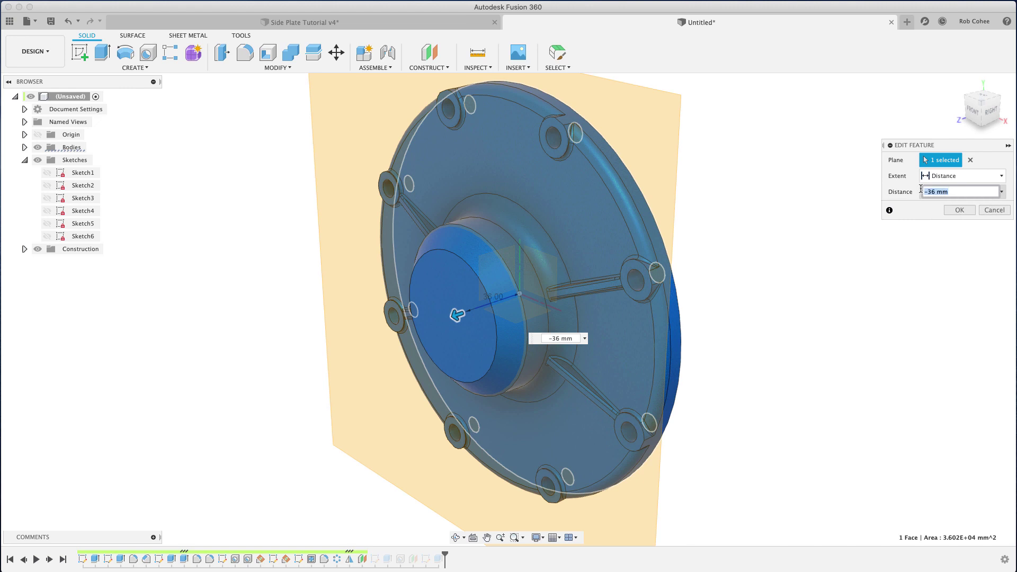
pyautogui.write('-28')
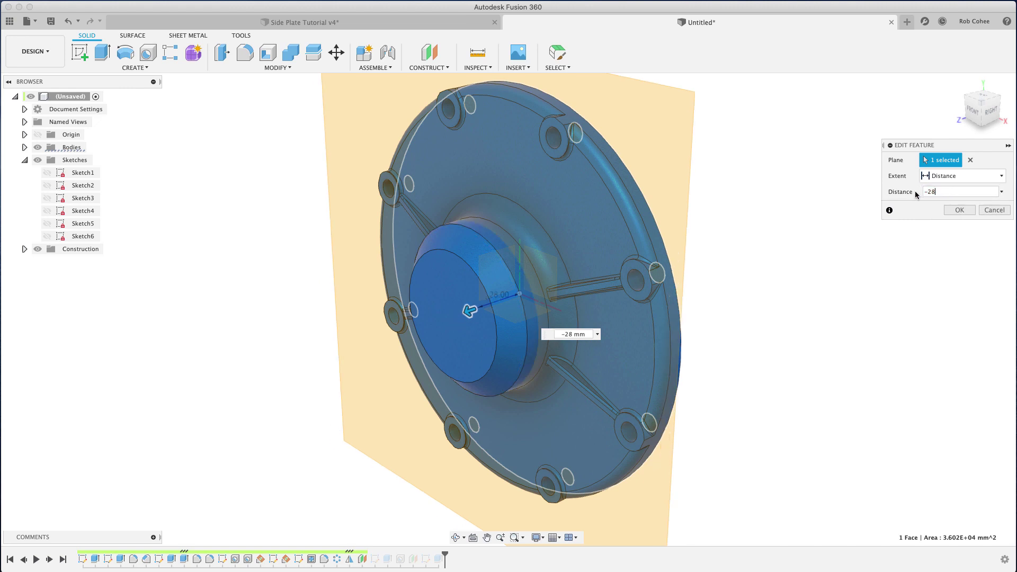
pyautogui.press('Return')
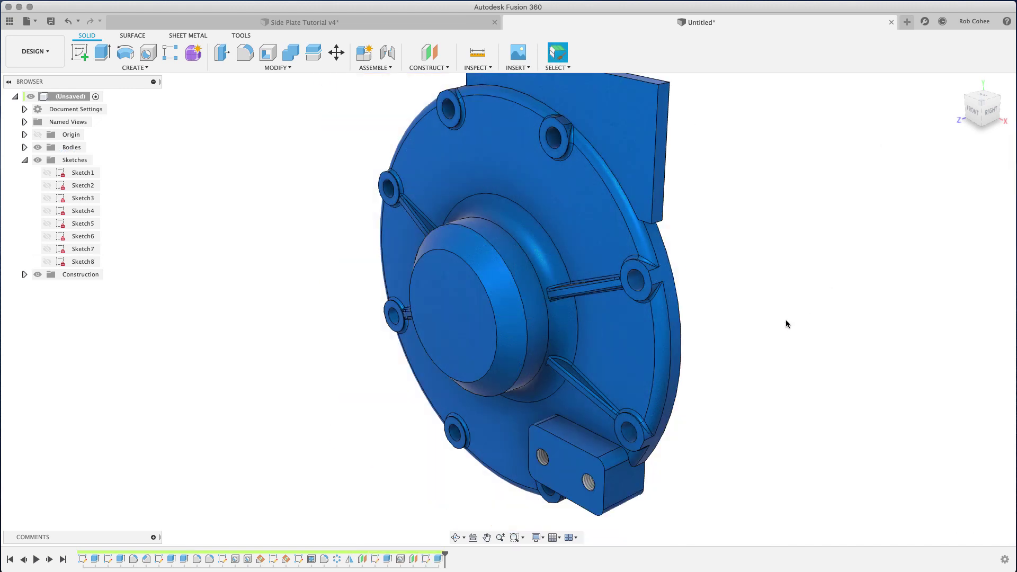
# - Create Sketch9 on the tall plate's narrow side face
pyautogui.keyDown('shift'); pyautogui.moveTo(783, 348); pyautogui.dragTo(756, 366, button='middle'); pyautogui.keyUp('shift')
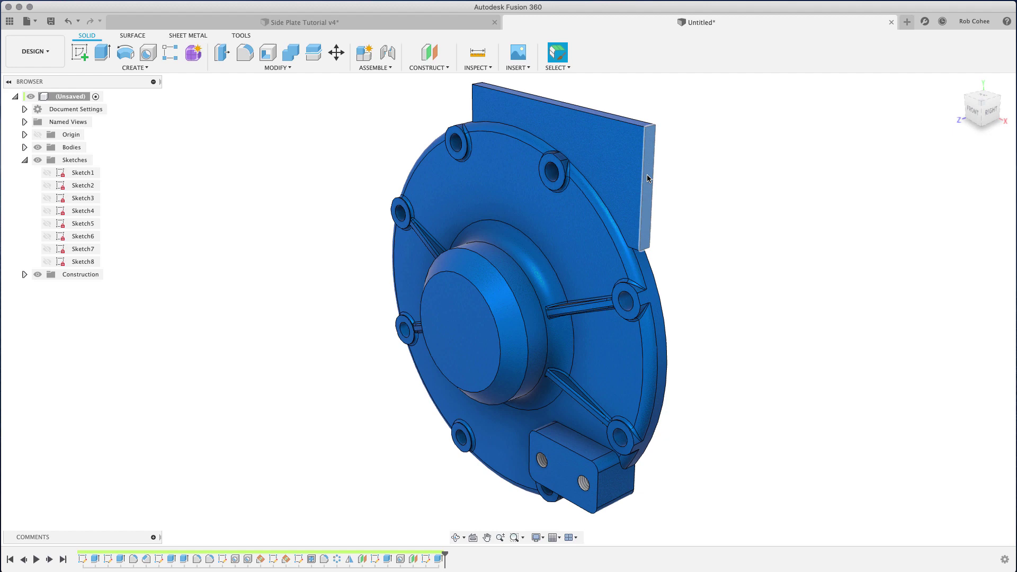
pyautogui.click(648, 178)
pyautogui.rightClick(647, 178)
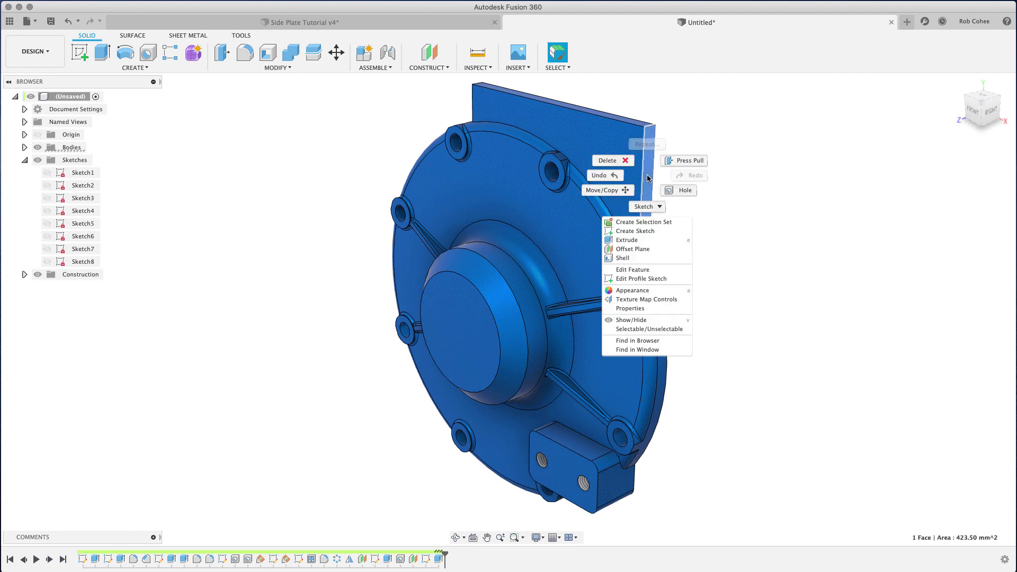
pyautogui.click(635, 231)
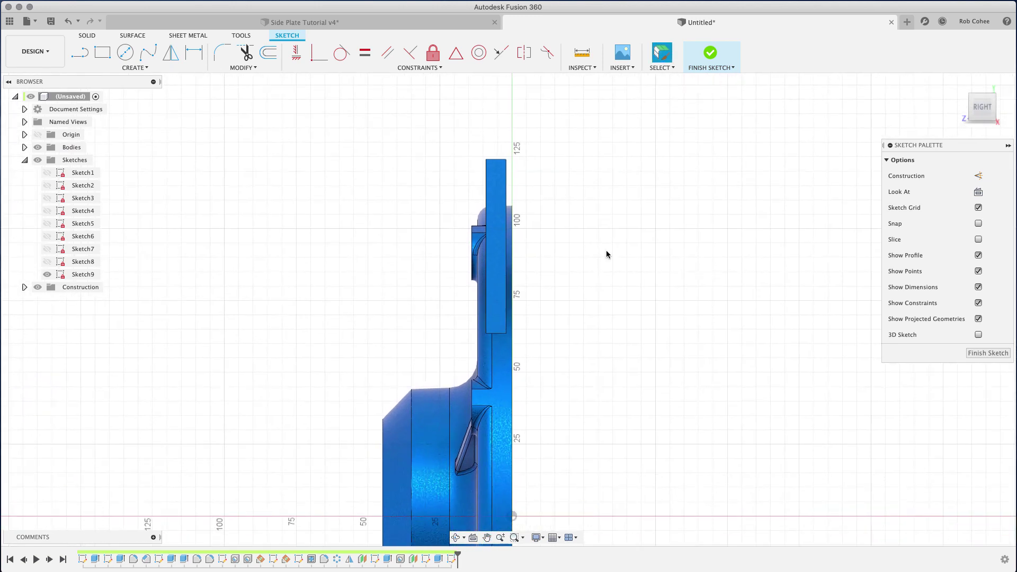
# - Project the plate face and draw a 25.4 mm wide rectangle between its top and bottom vertices
pyautogui.press('p')
pyautogui.click(498, 244)
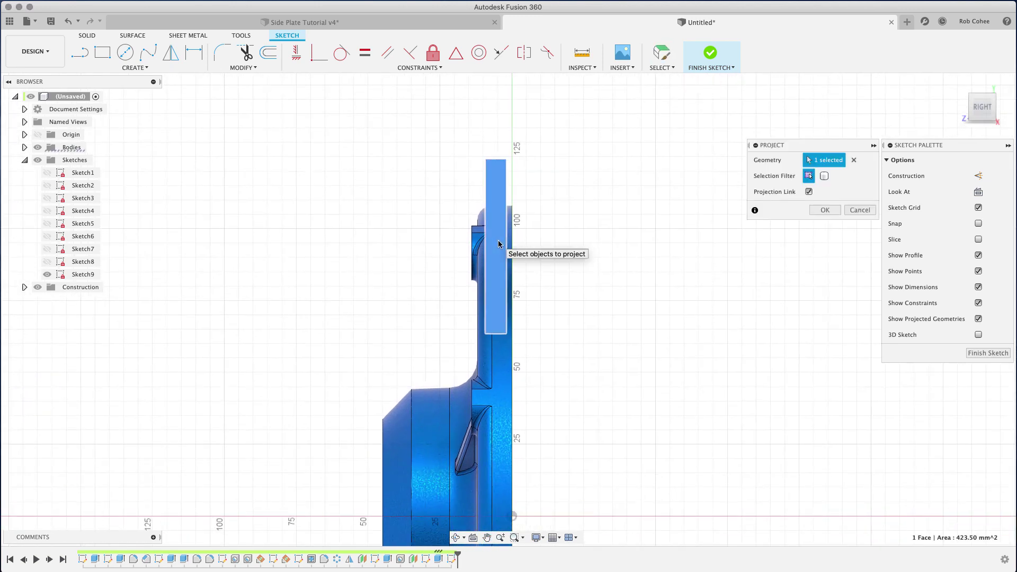
pyautogui.press('Return')
pyautogui.click(135, 68)
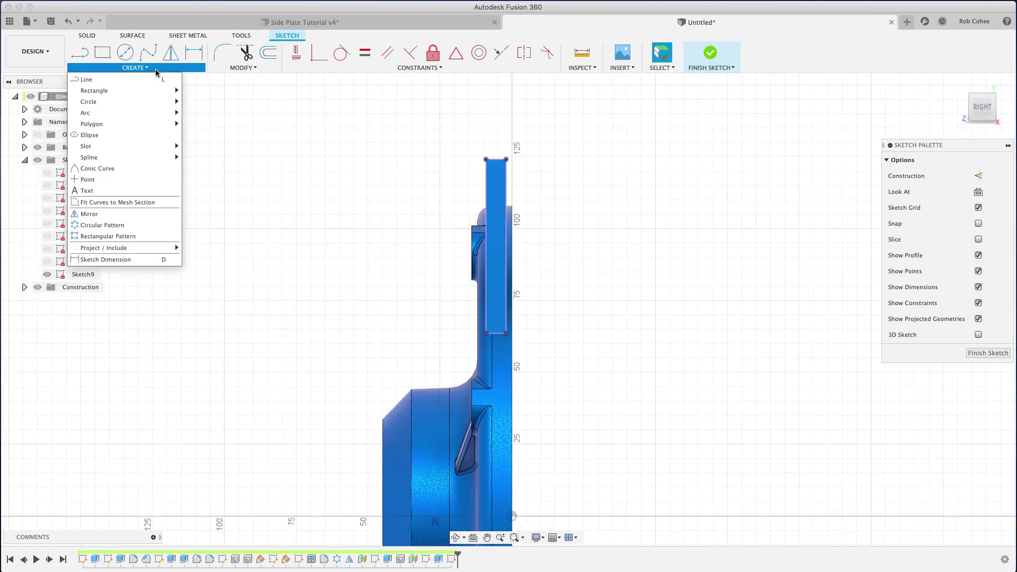
pyautogui.click(203, 103)
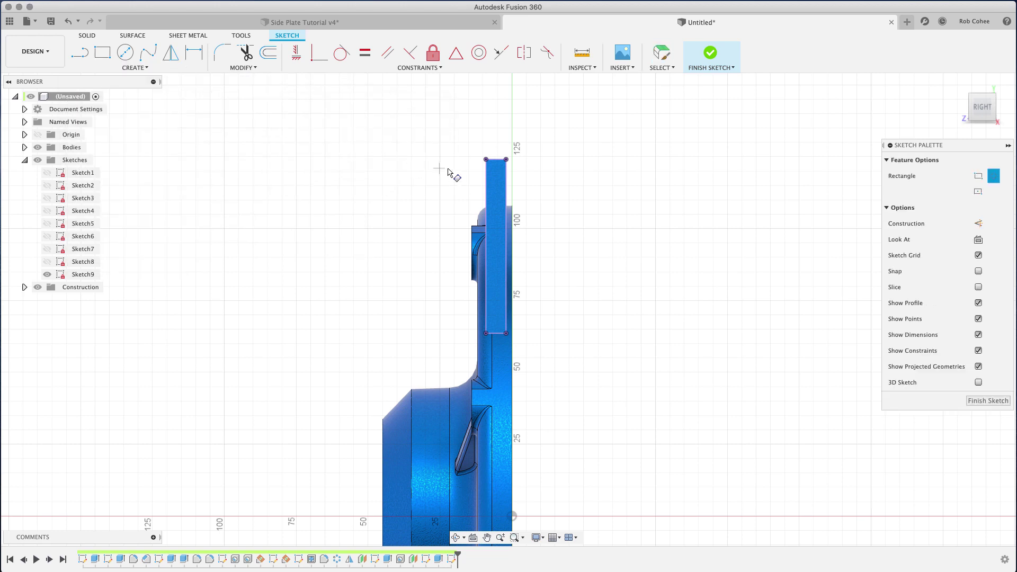
pyautogui.click(508, 159)
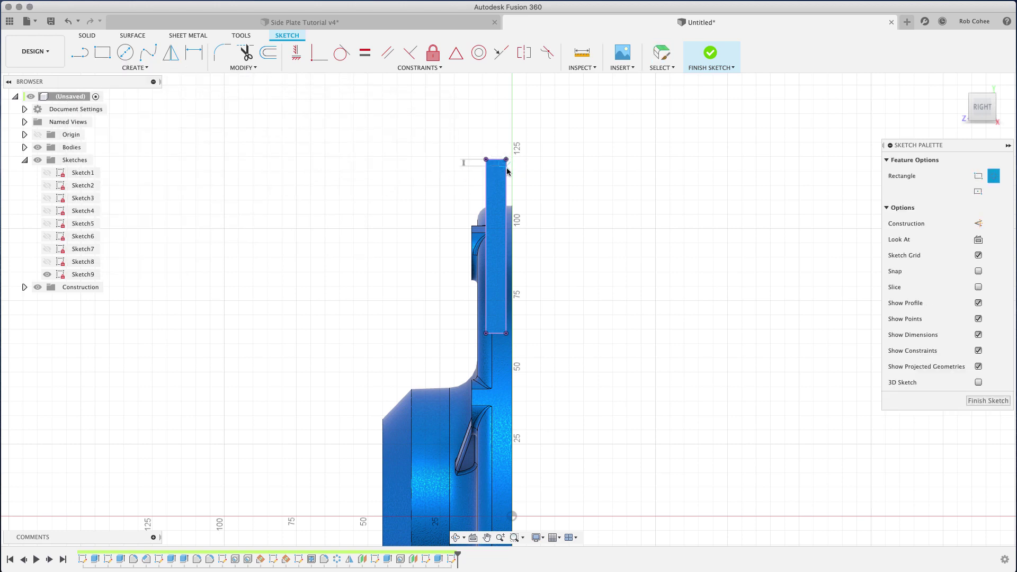
pyautogui.click(506, 335)
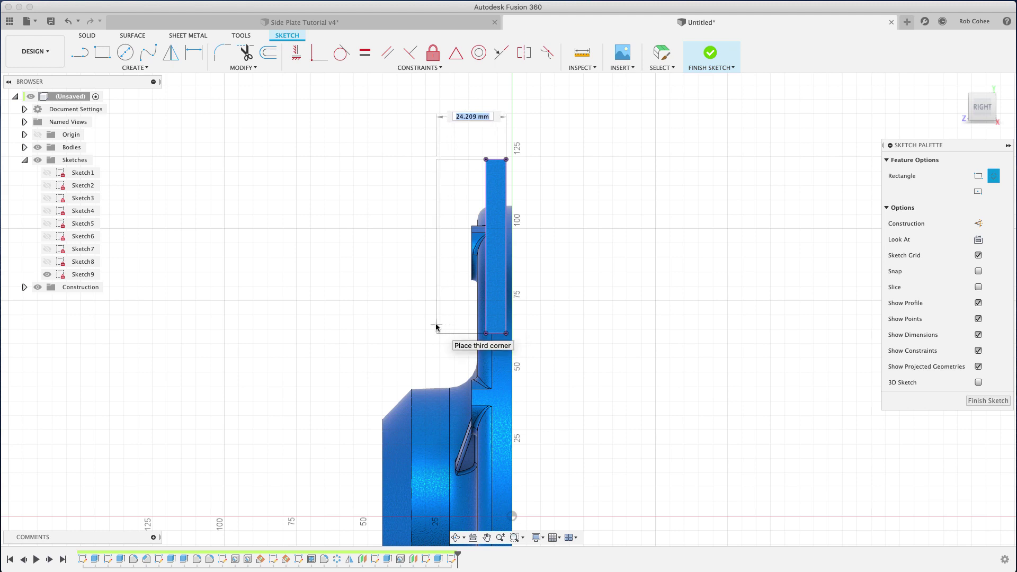
pyautogui.write('25.4')
pyautogui.press('Tab')
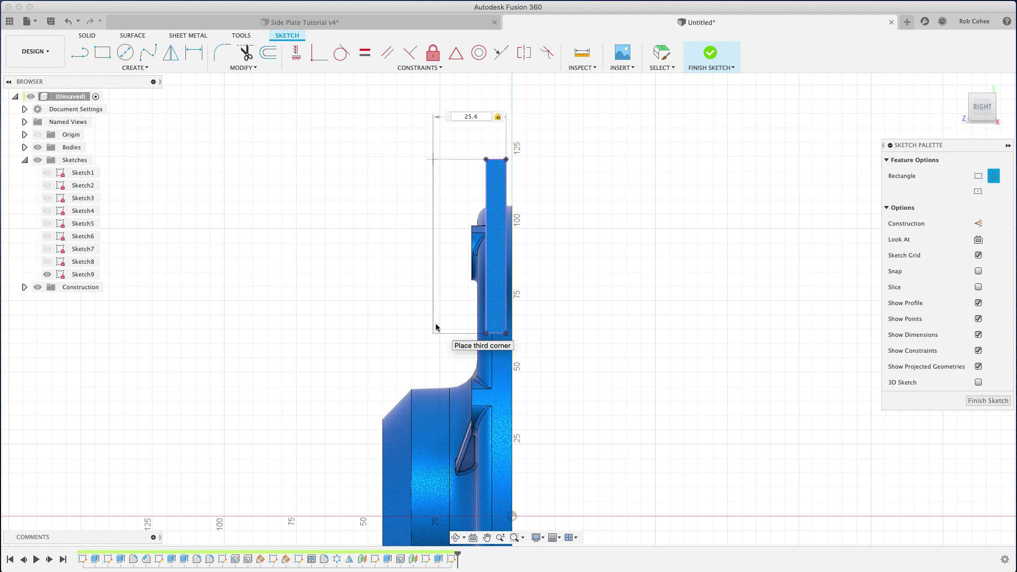
pyautogui.click(436, 327)
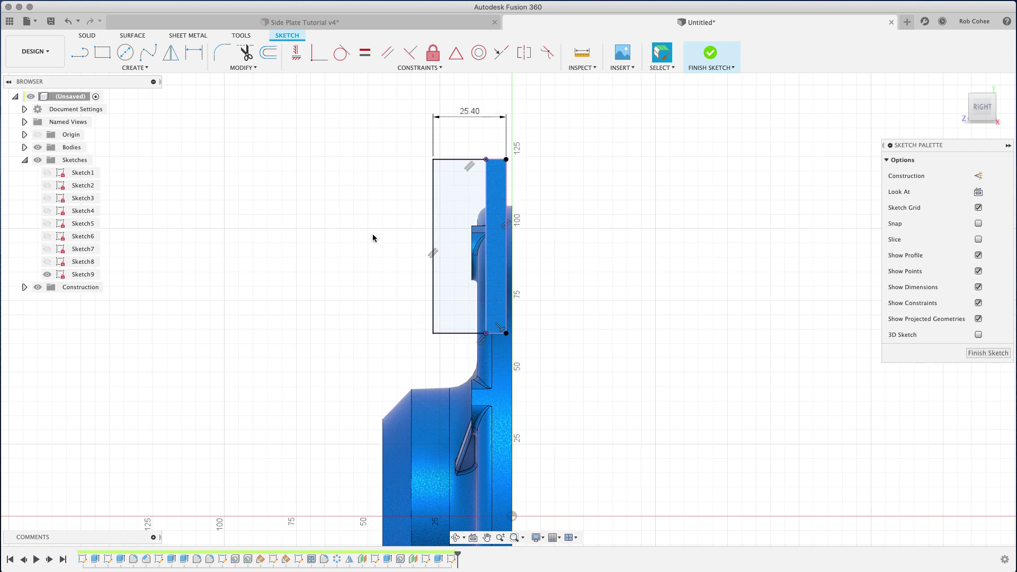
pyautogui.scroll(2, 373, 237)
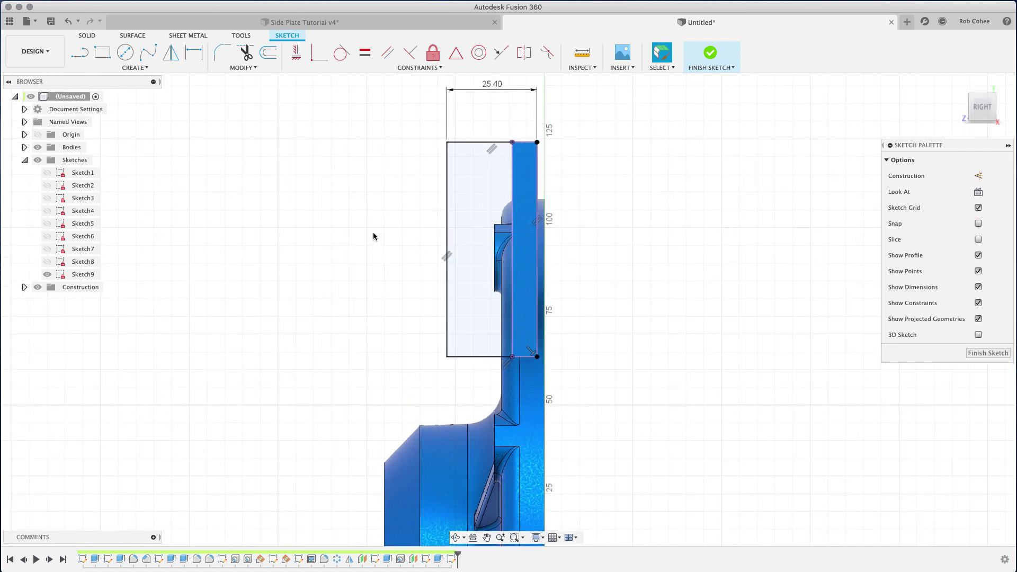
pyautogui.press('l')
# - Draw a vertical construction line through the rectangle with two sketch points on it
pyautogui.click(979, 175)
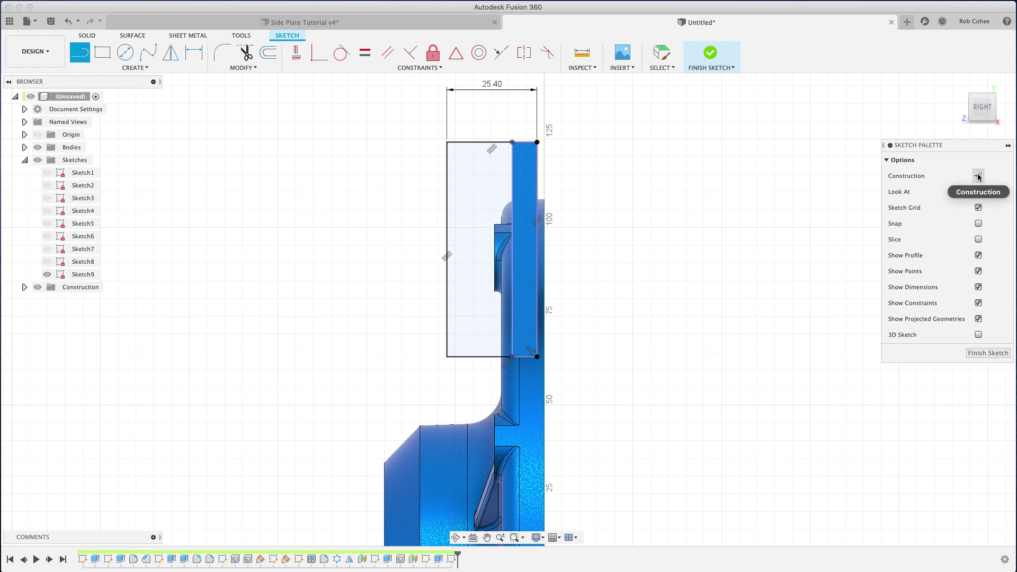
pyautogui.click(493, 143)
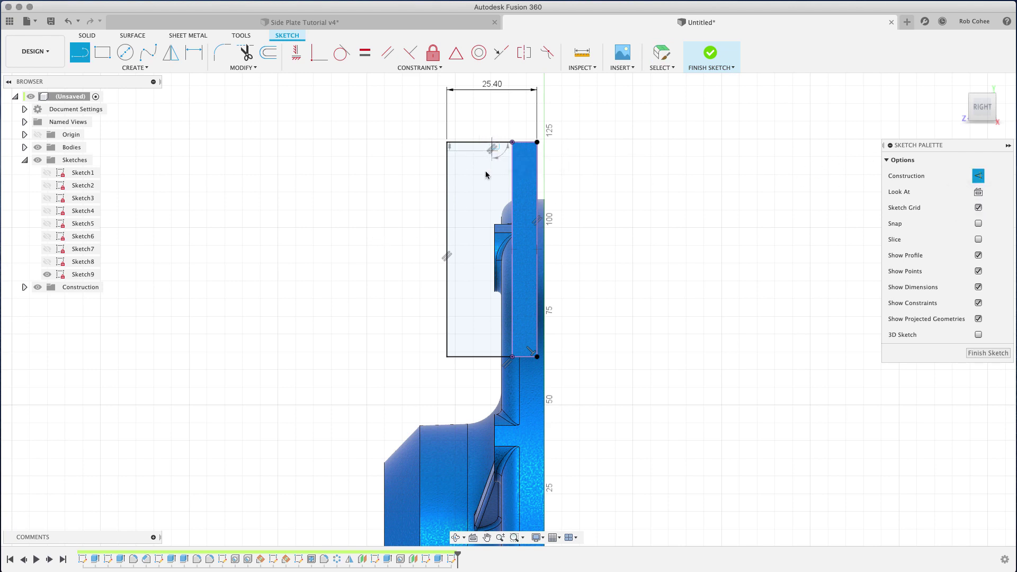
pyautogui.doubleClick(492, 356)
pyautogui.click(137, 67)
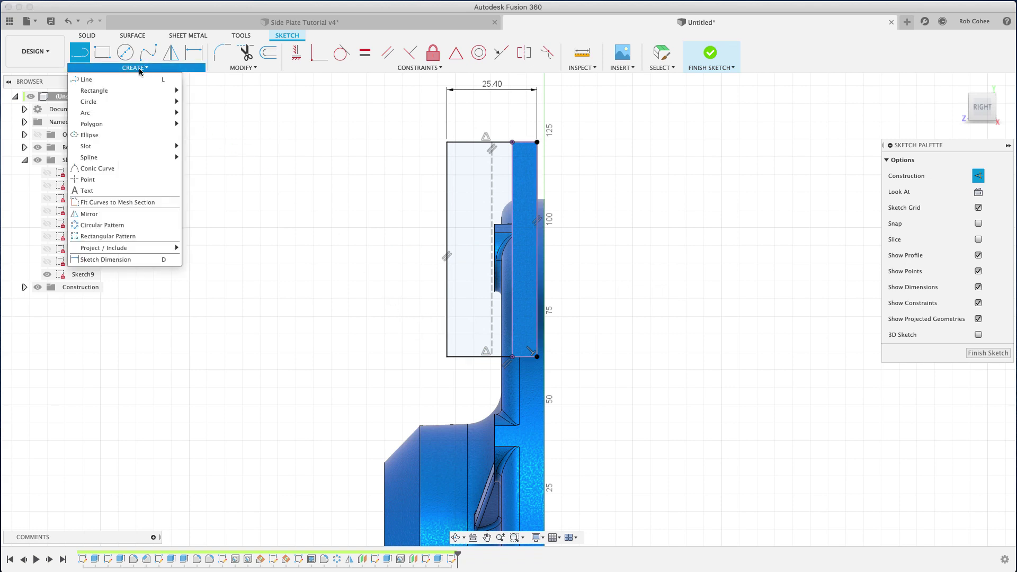
pyautogui.click(100, 180)
pyautogui.click(491, 189)
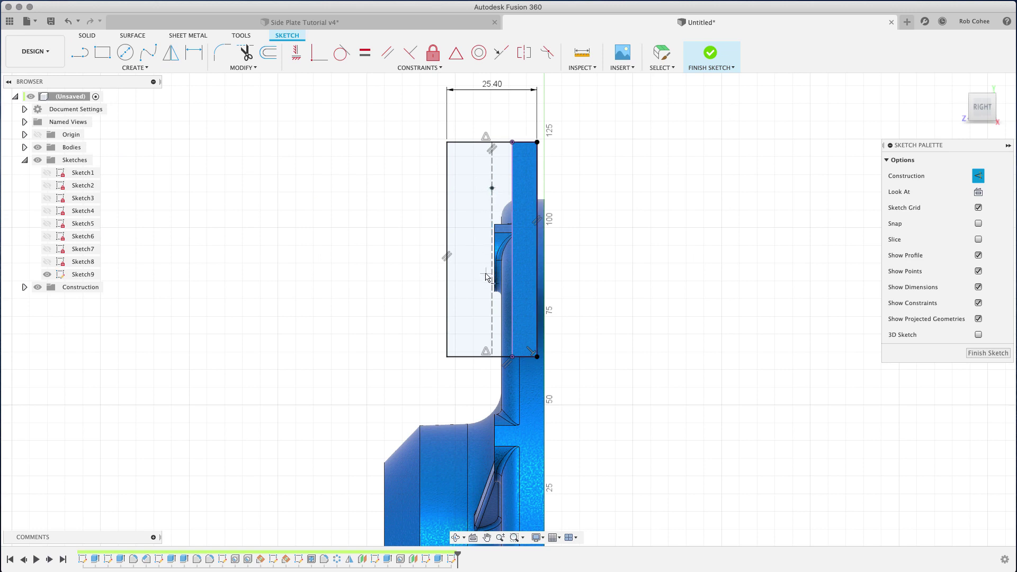
pyautogui.click(491, 289)
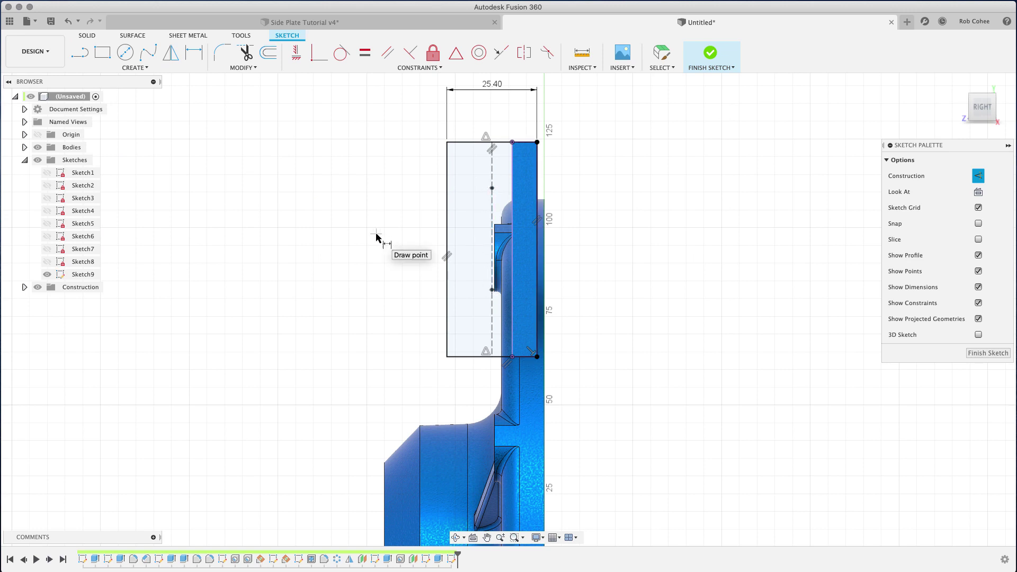
# - Dimension the two sketch points 40 mm apart
pyautogui.press('d')
pyautogui.click(492, 188)
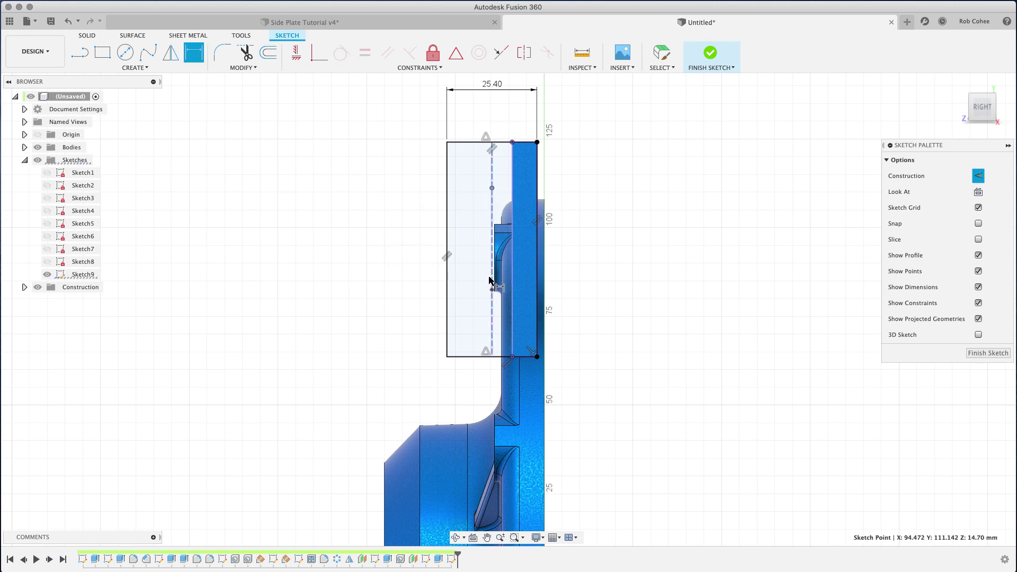
pyautogui.click(491, 289)
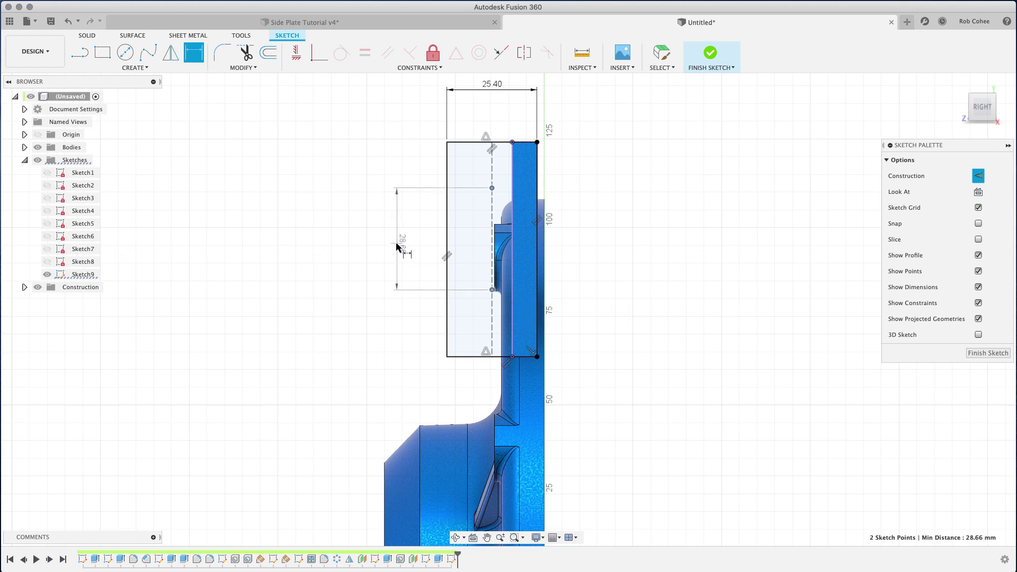
pyautogui.click(396, 246)
pyautogui.write('40')
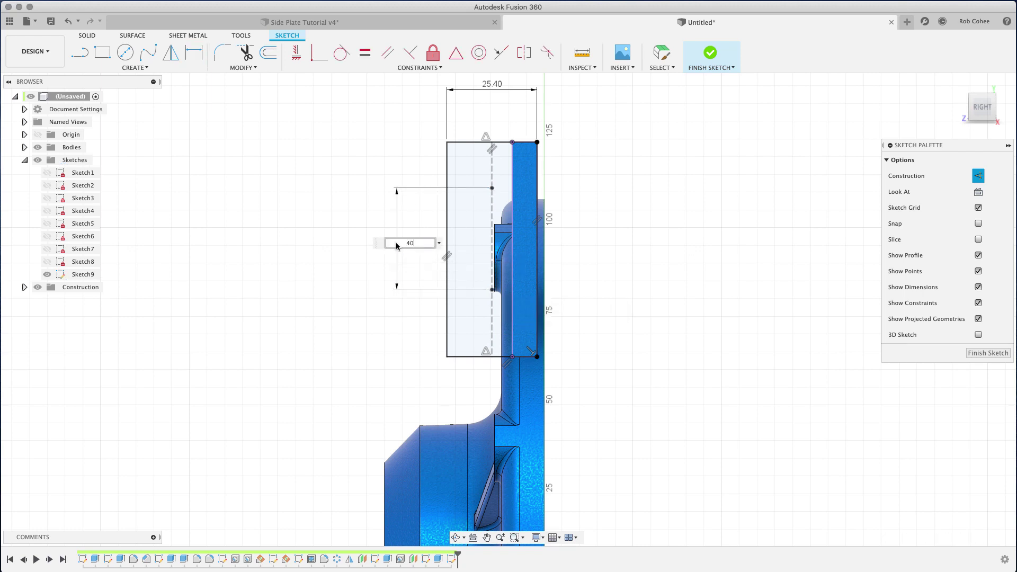
pyautogui.press('Return')
pyautogui.click(446, 165)
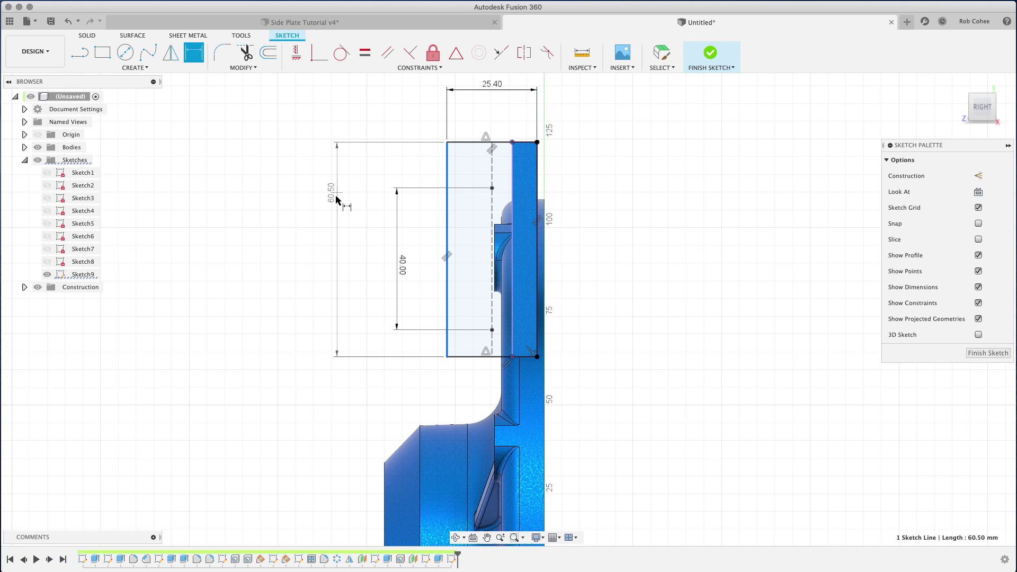
# - Add a driven 60.50 mm height and set the top-edge-to-point distance to (60.50-d66)/2
pyautogui.click(347, 219)
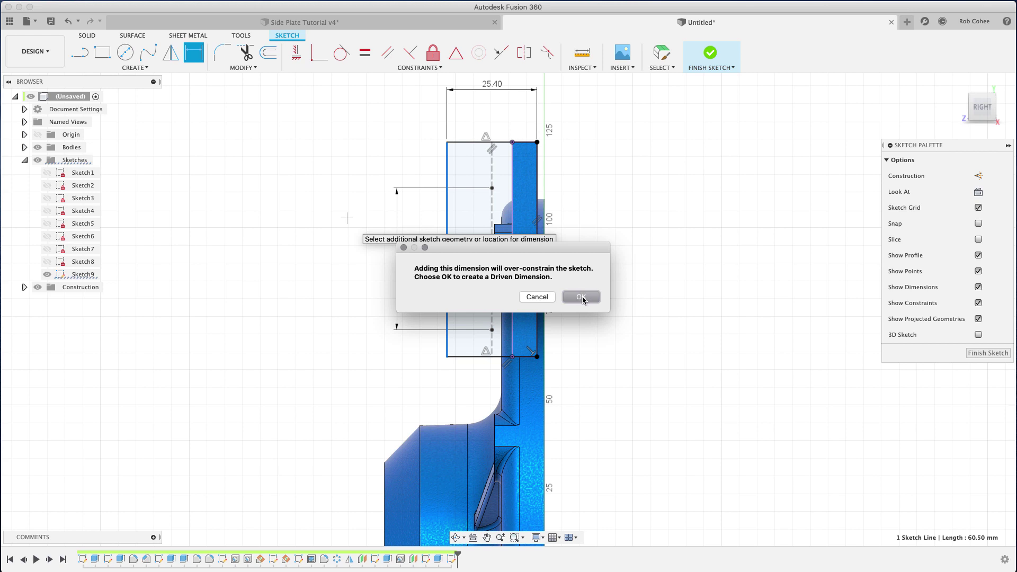
pyautogui.click(582, 297)
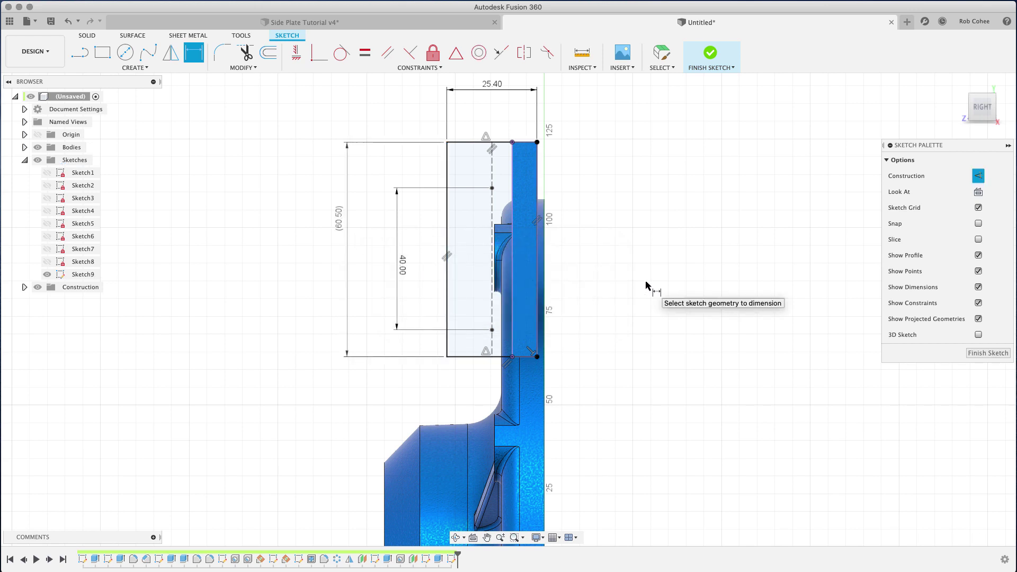
pyautogui.click(470, 144)
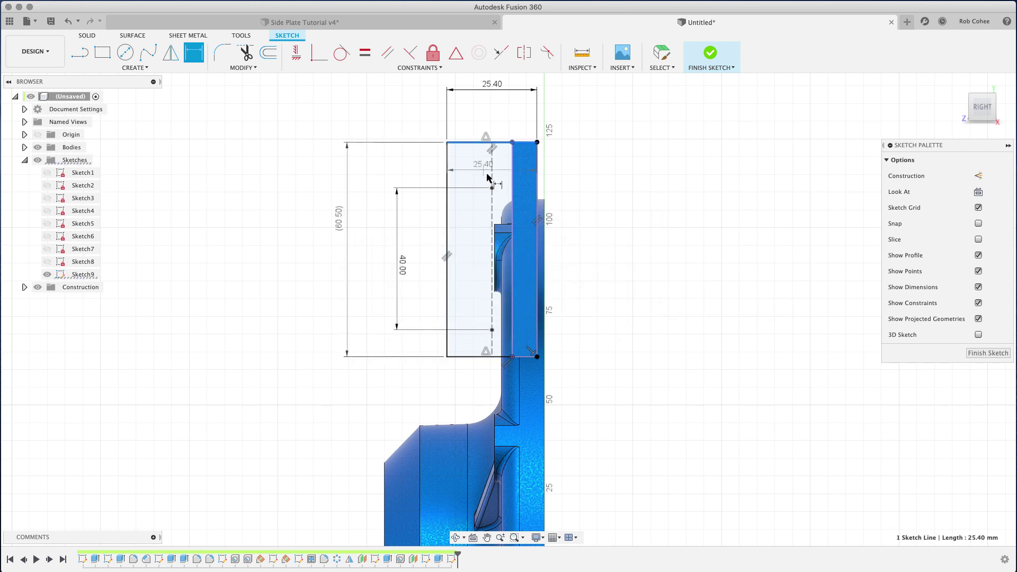
pyautogui.click(492, 187)
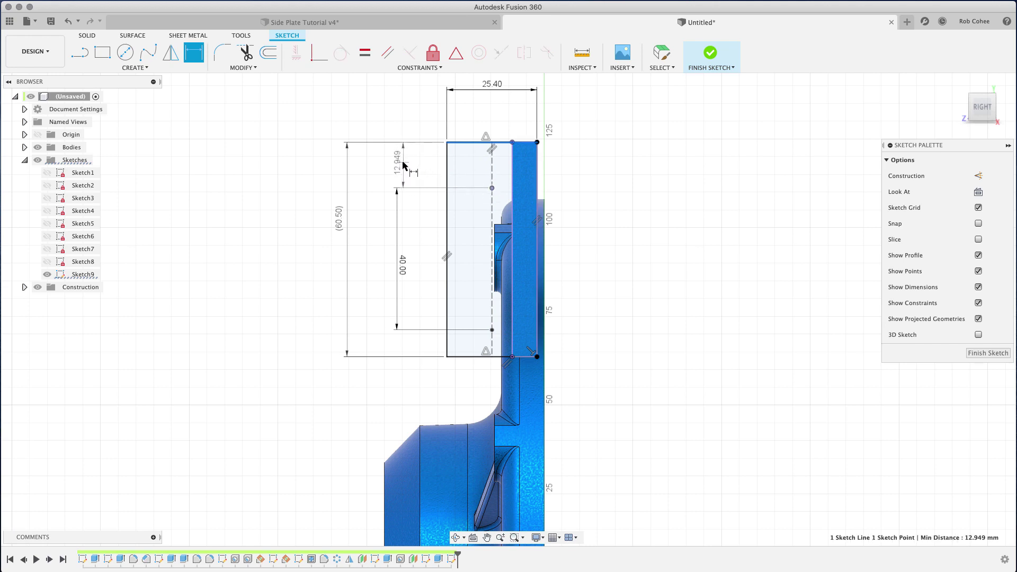
pyautogui.click(404, 165)
pyautogui.write('(')
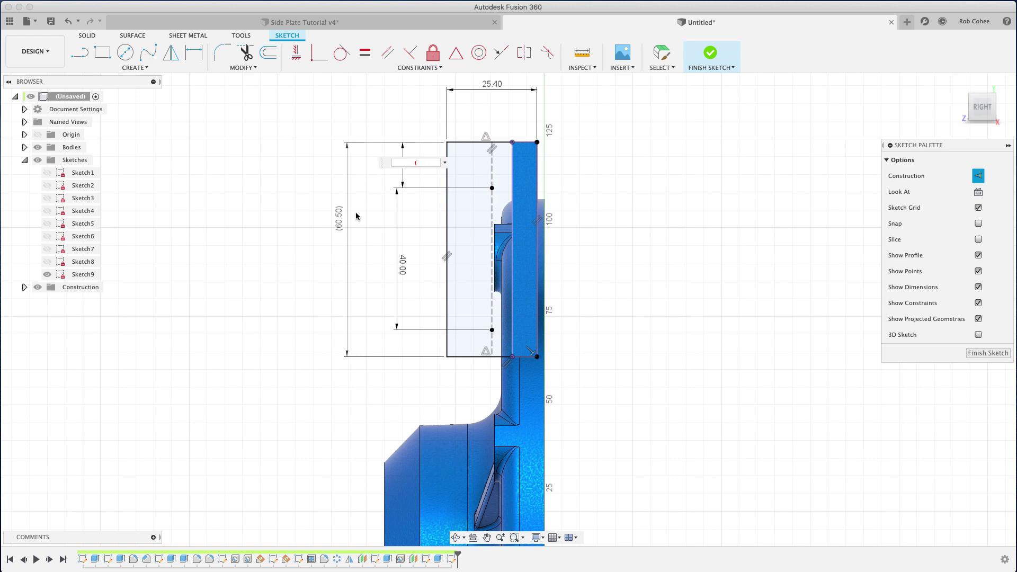
pyautogui.click(341, 222)
pyautogui.click(403, 267)
pyautogui.write(')/2')
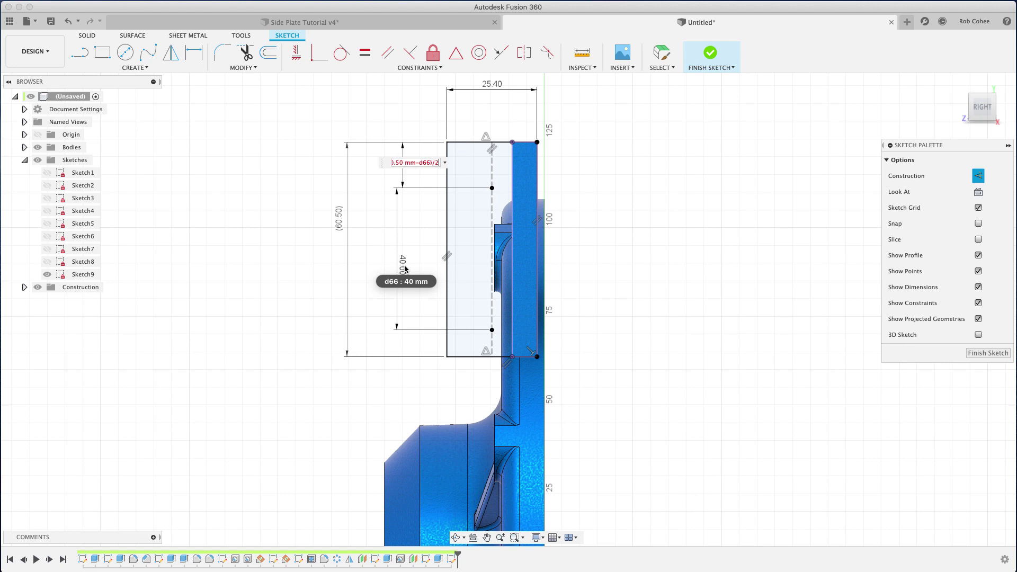
pyautogui.press('Return')
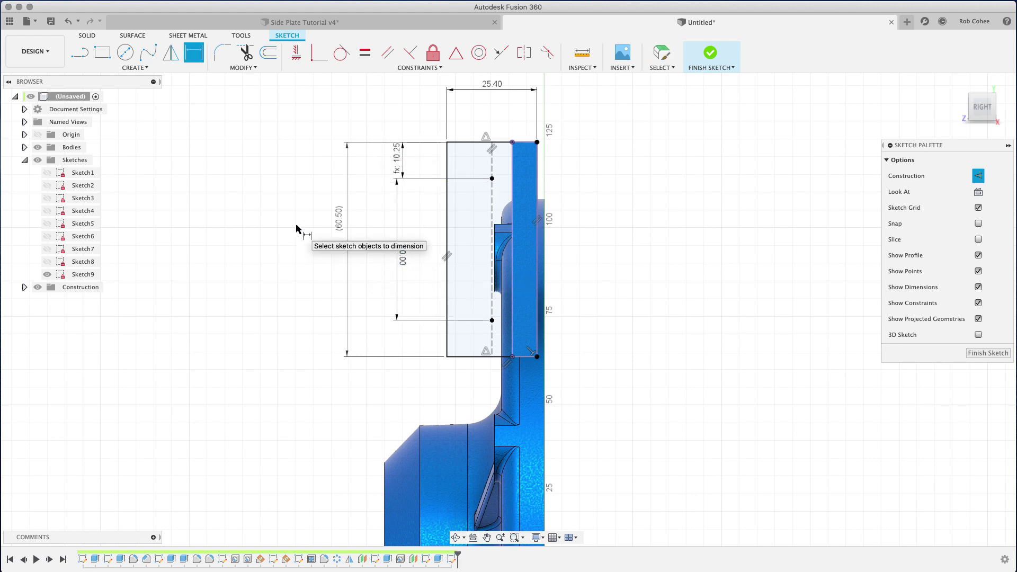
# - Change the point spacing to 35 mm and stop dimensioning
pyautogui.doubleClick(403, 258)
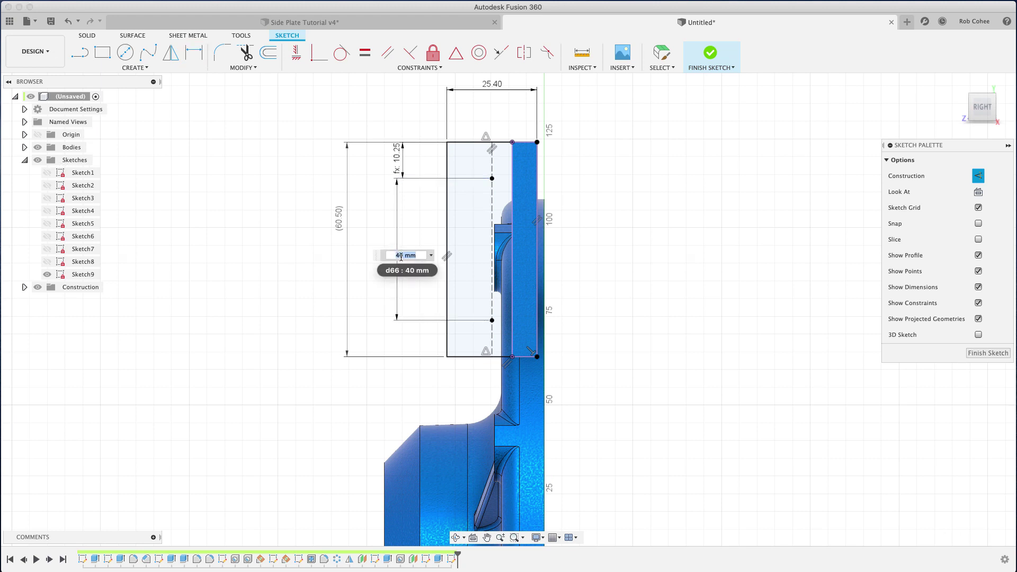
pyautogui.write('35')
pyautogui.press('Return')
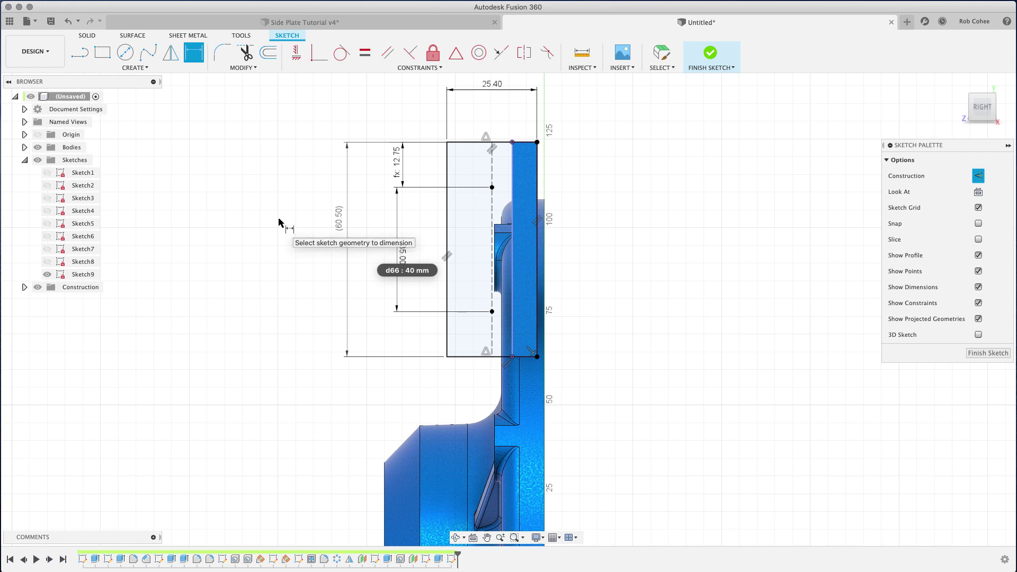
pyautogui.rightClick(298, 154)
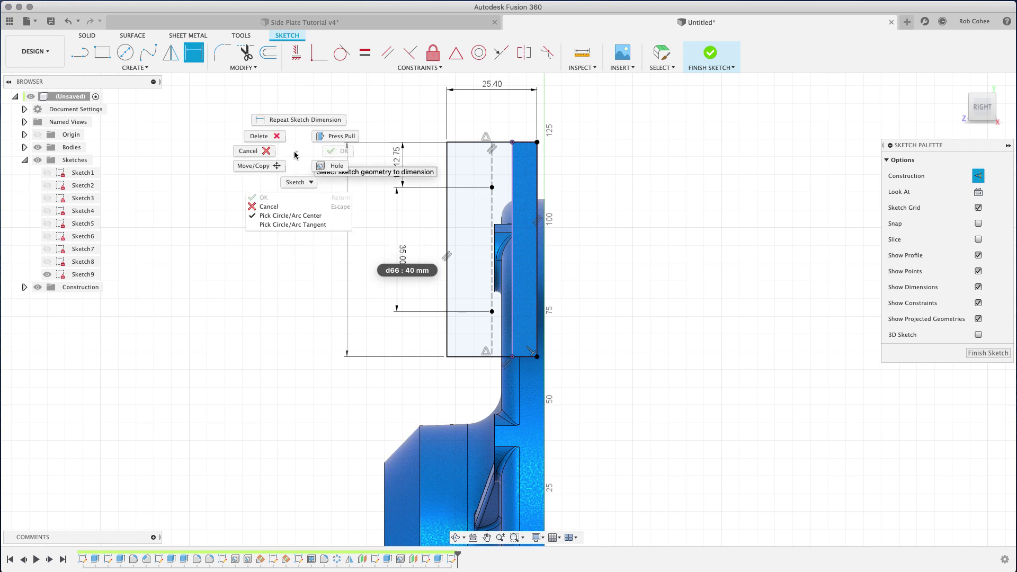
pyautogui.click(266, 152)
pyautogui.moveTo(266, 152)
pyautogui.mouseDown(button='middle')
pyautogui.moveTo(278, 139)
pyautogui.moveTo(335, 137)
pyautogui.moveTo(380, 165)
pyautogui.mouseUp(button='middle')
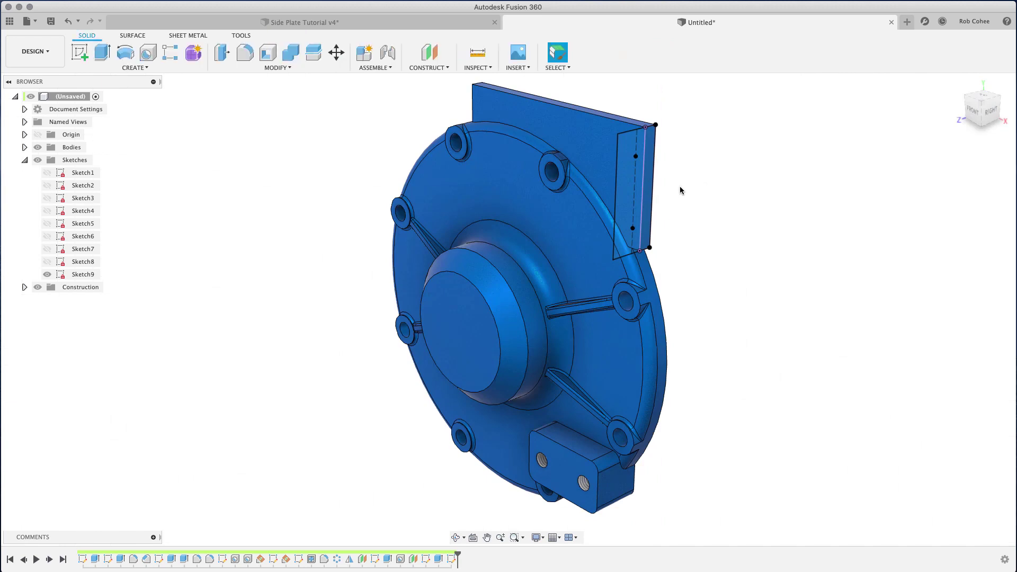
# - Extrude Sketch9's rectangle 30 mm into the plate using the Join operation
pyautogui.press('e')
pyautogui.click(619, 185)
pyautogui.moveTo(631, 194); pyautogui.dragTo(574, 176)
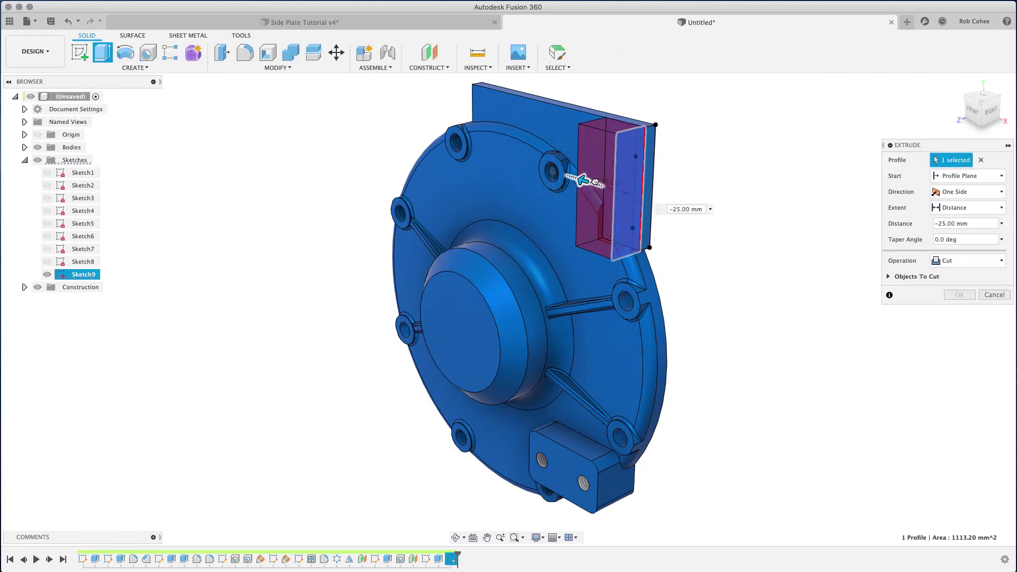
pyautogui.click(962, 263)
pyautogui.click(959, 276)
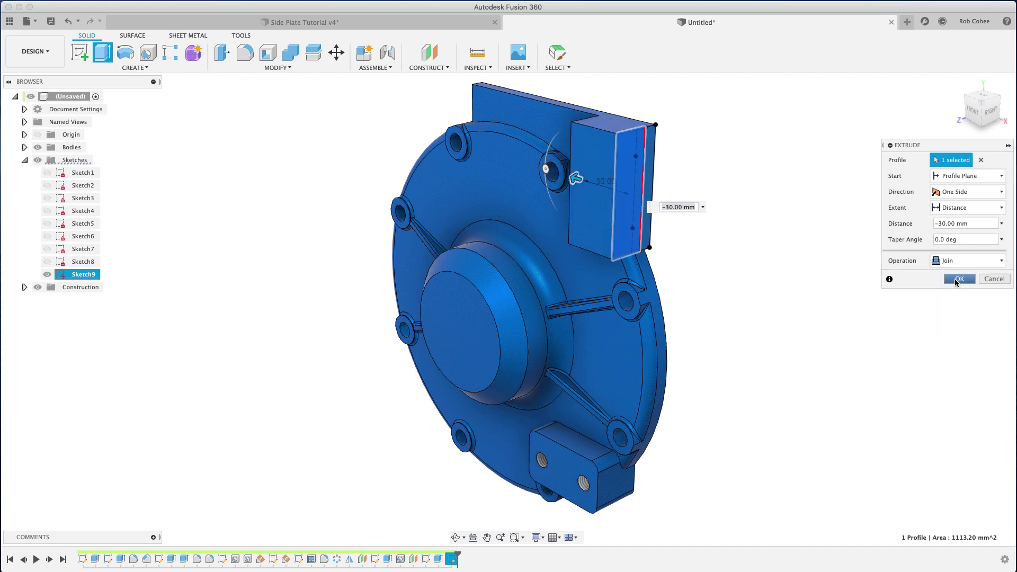
pyautogui.click(959, 279)
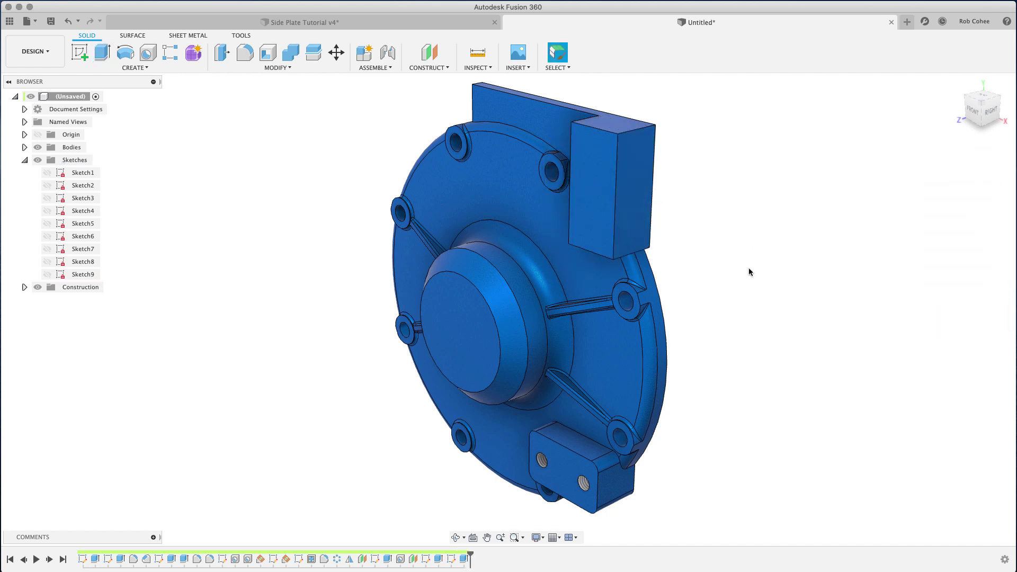
pyautogui.keyDown('shift'); pyautogui.moveTo(584, 322); pyautogui.dragTo(557, 318, button='middle'); pyautogui.keyUp('shift')
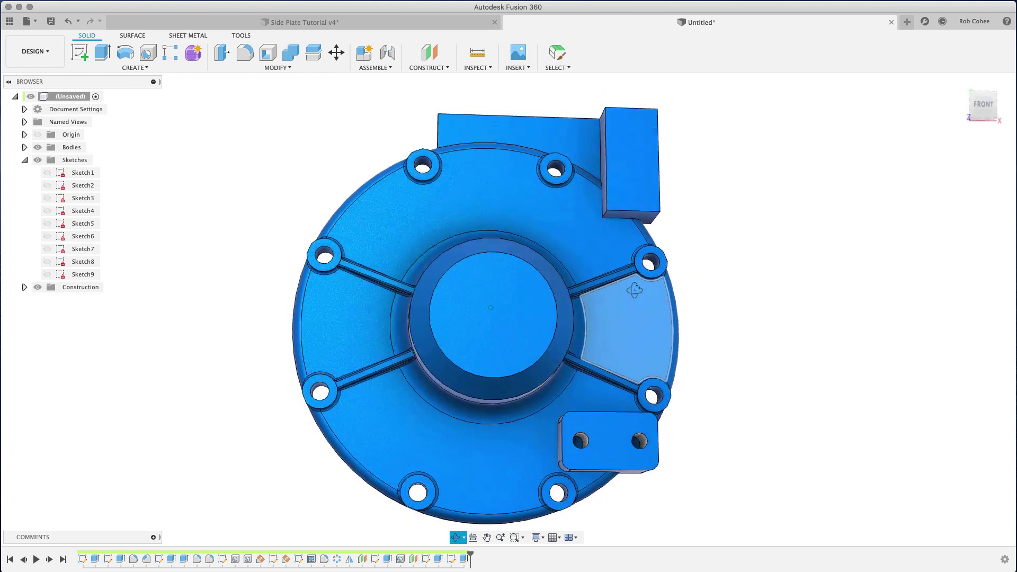
# - Round the tall tab boss's vertical edges with a 5 mm fillet
pyautogui.keyDown('shift'); pyautogui.moveTo(490, 308); pyautogui.dragTo(603, 189, button='middle'); pyautogui.keyUp('shift')
pyautogui.press('f')
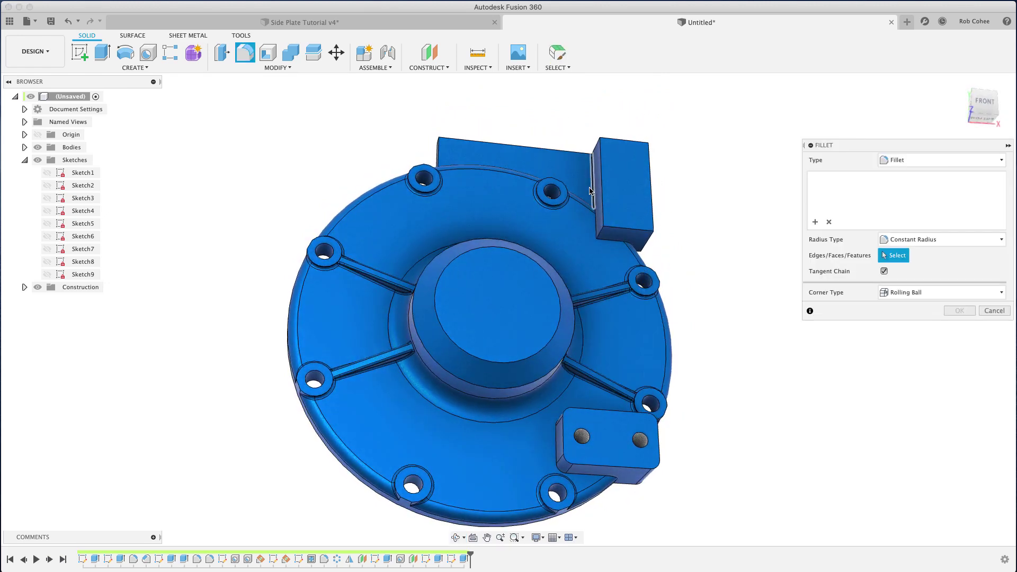
pyautogui.click(603, 188)
pyautogui.click(603, 236)
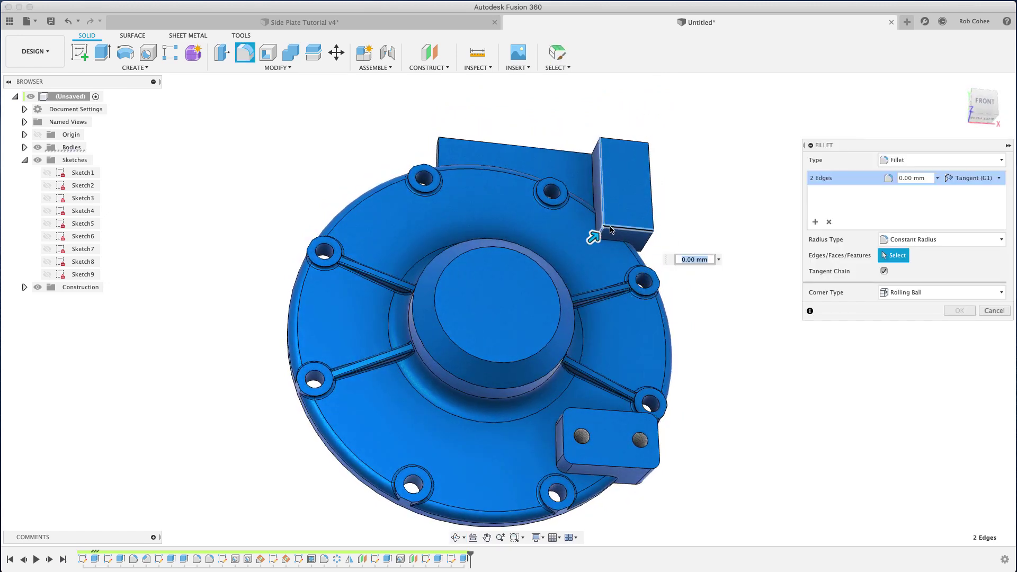
pyautogui.write('5')
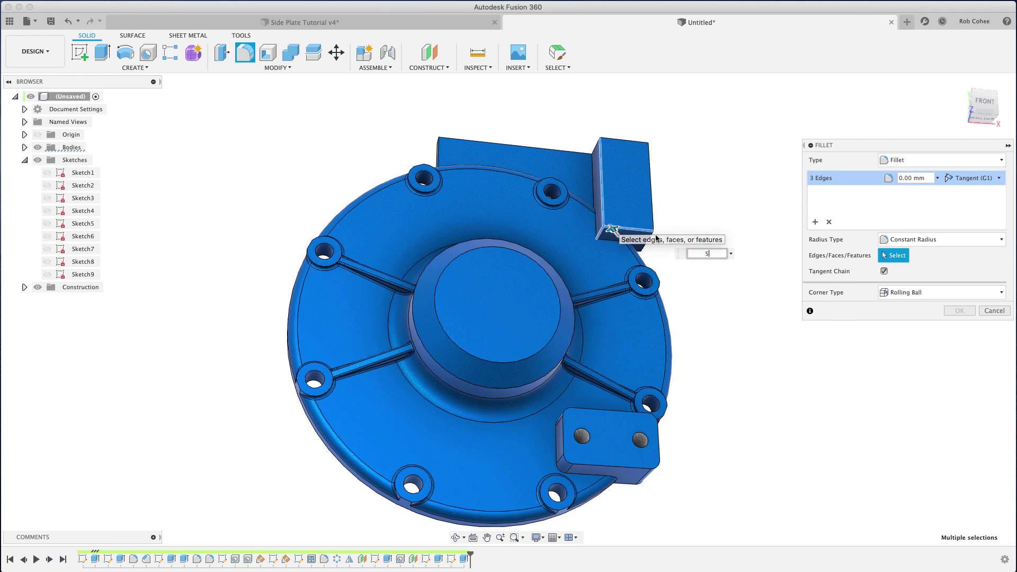
pyautogui.press('Return')
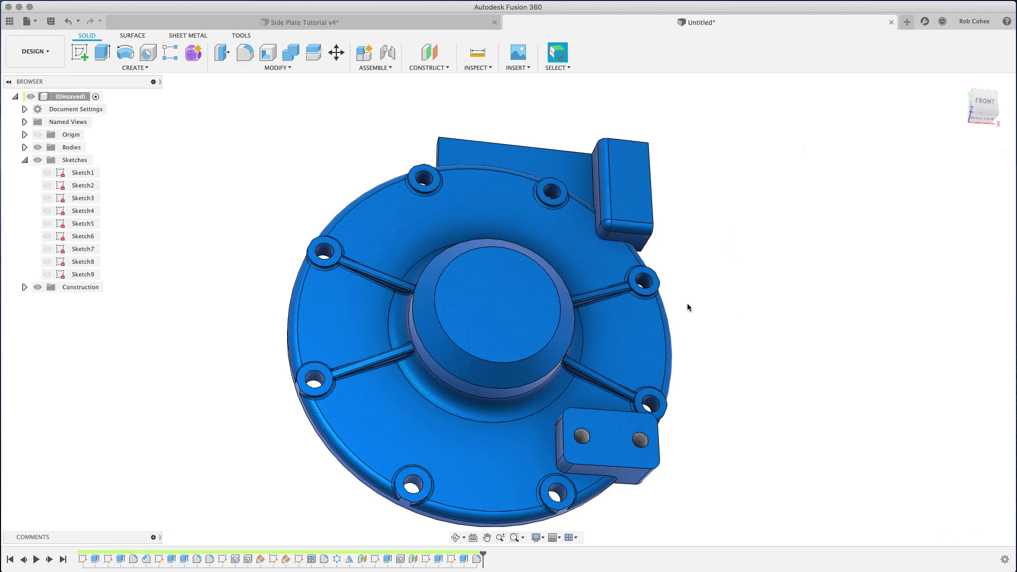
pyautogui.keyDown('shift'); pyautogui.moveTo(688, 303); pyautogui.dragTo(609, 351, button='middle'); pyautogui.keyUp('shift')
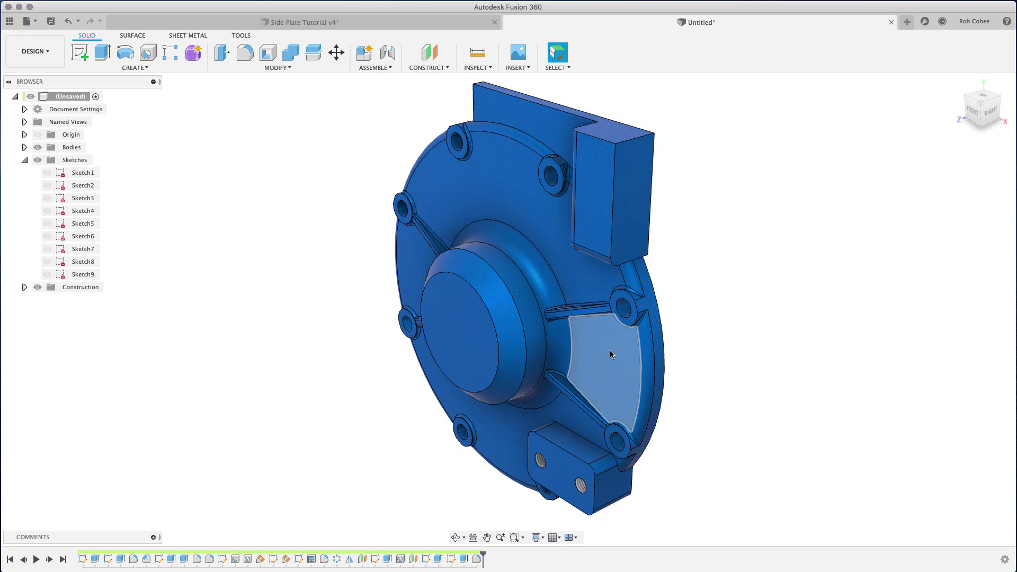
# - Add 20 mm deep tapped M10x1.5 holes at Sketch9's two points, then hide Sketch9
pyautogui.click(48, 274)
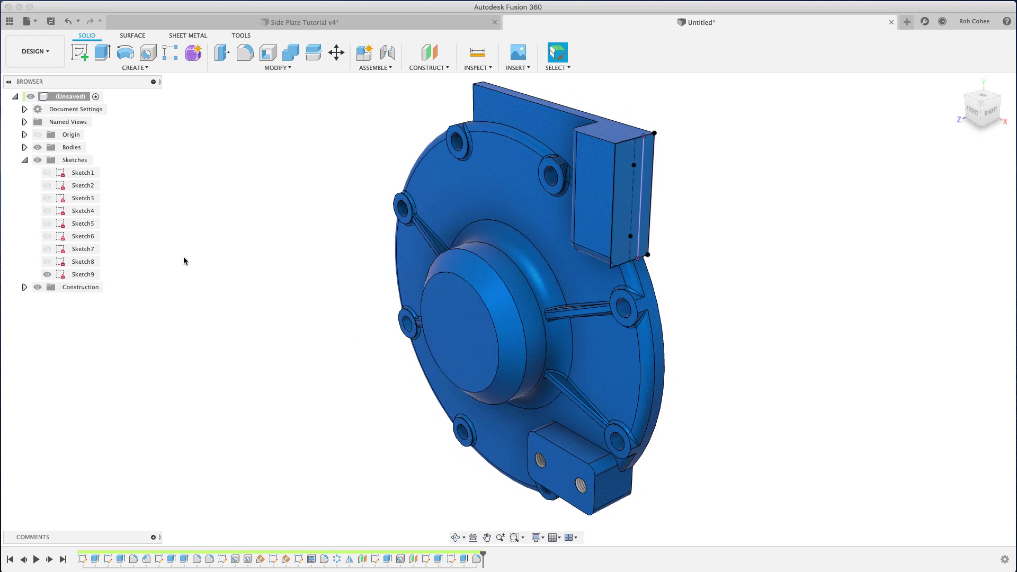
pyautogui.press('h')
pyautogui.click(633, 165)
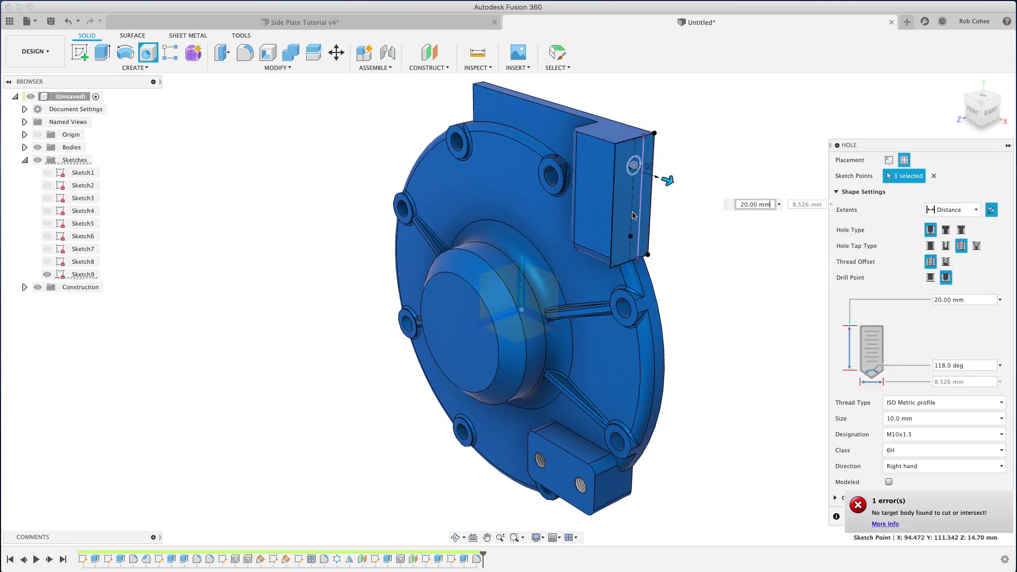
pyautogui.click(630, 239)
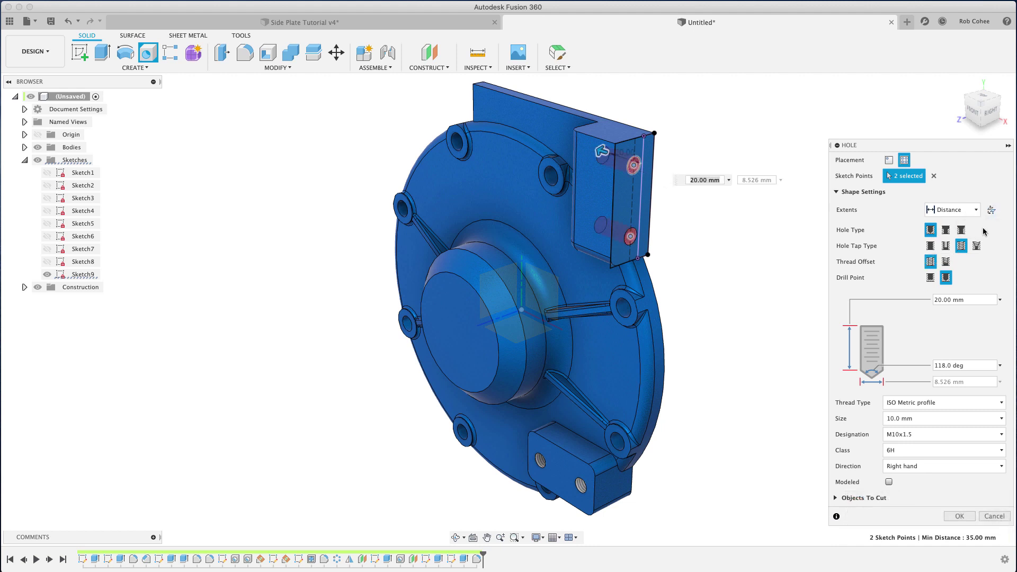
pyautogui.click(962, 516)
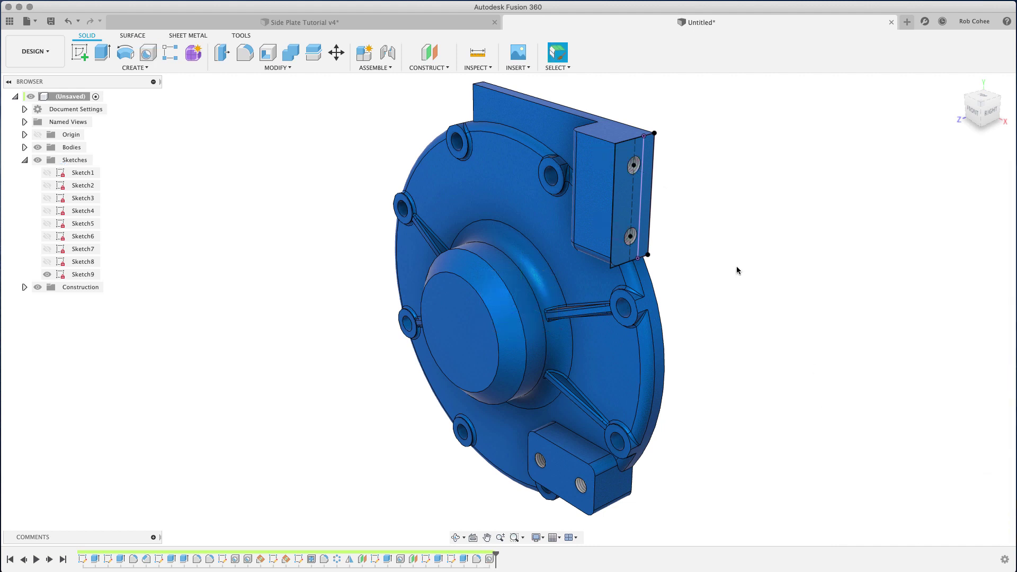
pyautogui.click(47, 274)
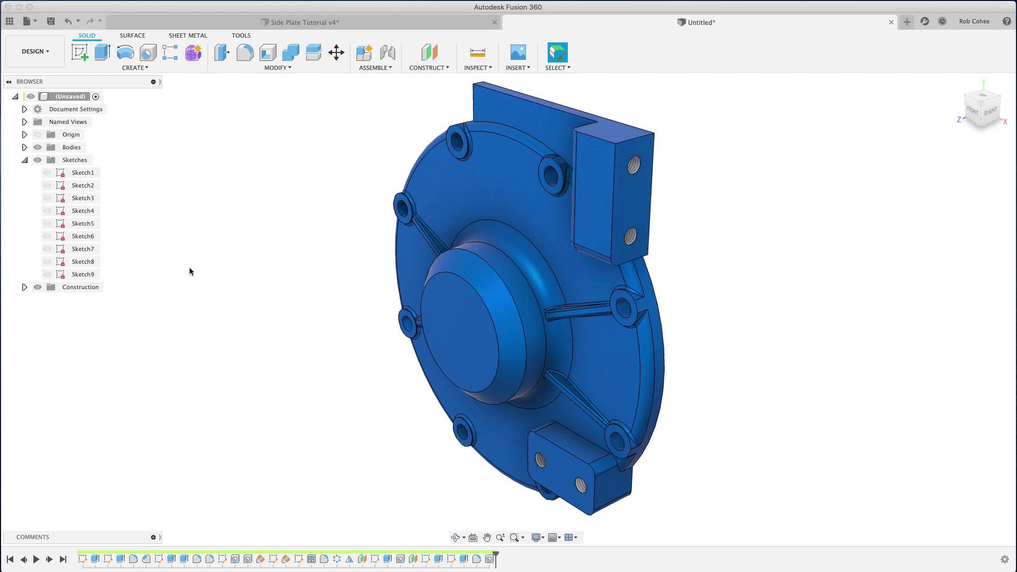
pyautogui.moveTo(982, 108)
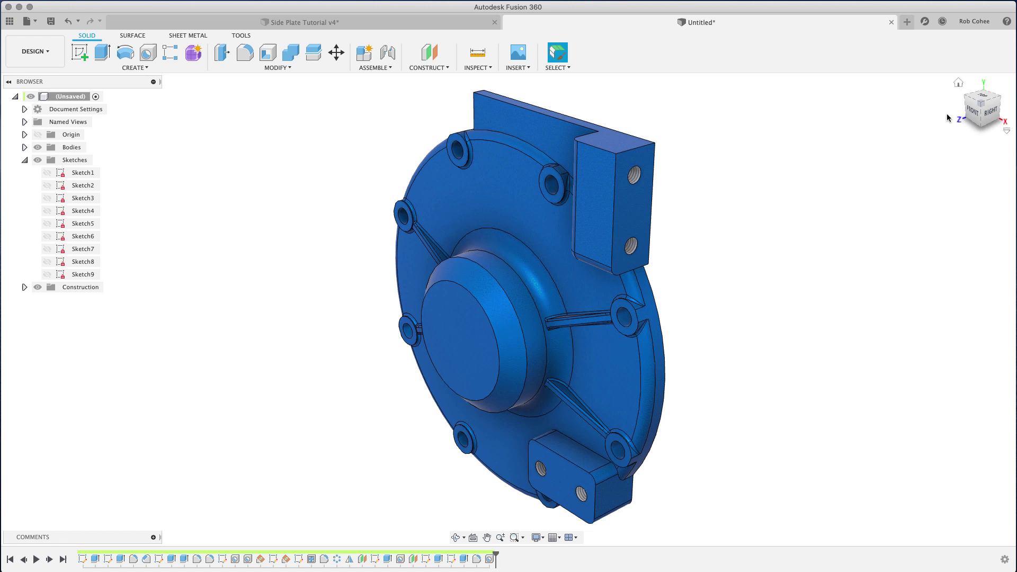
# - Start a new sketch on the part's flat face, seen from the top
pyautogui.click(983, 97)
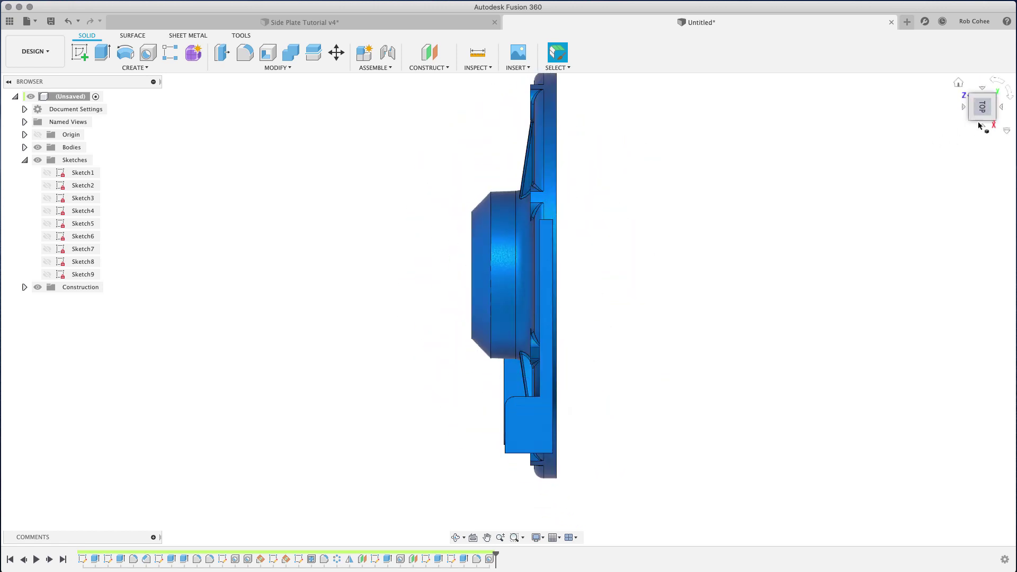
pyautogui.click(1007, 100)
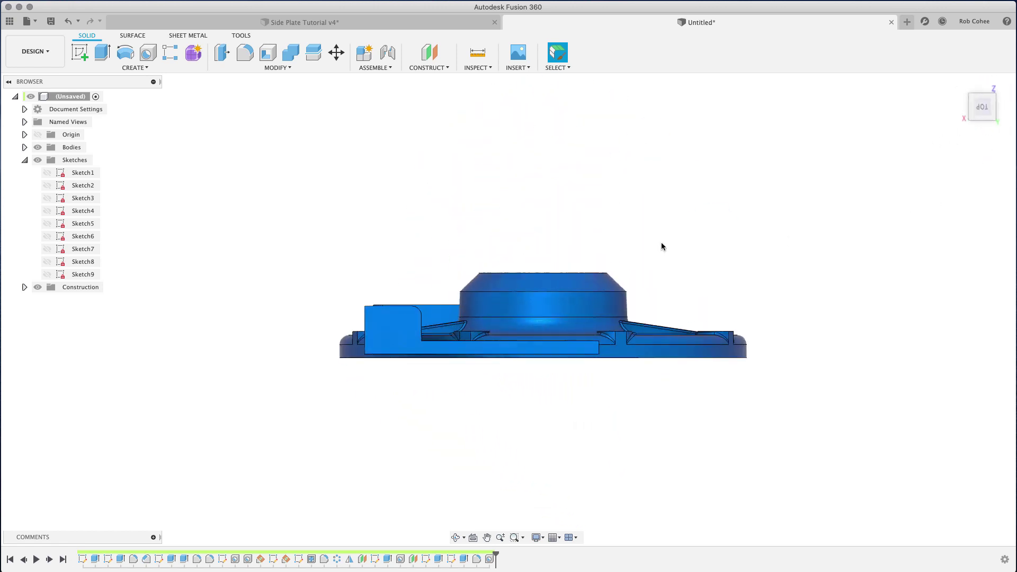
pyautogui.rightClick(403, 328)
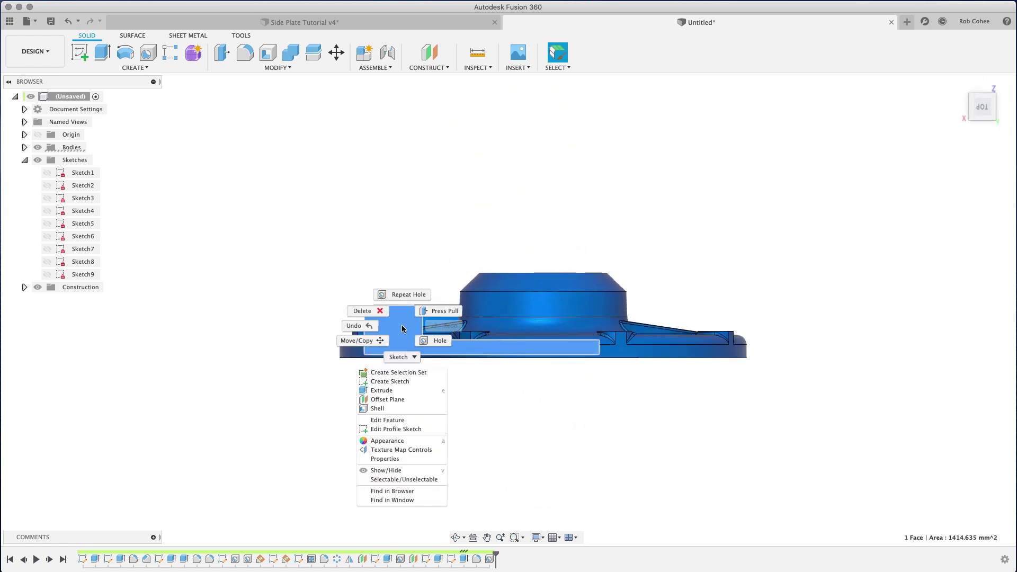
pyautogui.click(391, 381)
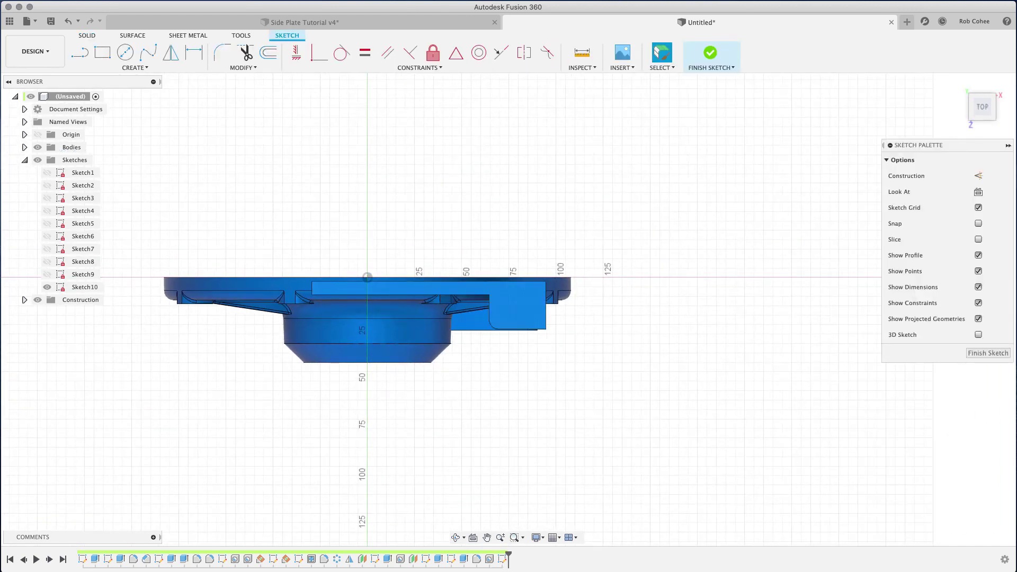
# - Project the plate's vertical end edge and bottom edge into the sketch
pyautogui.click(1009, 95)
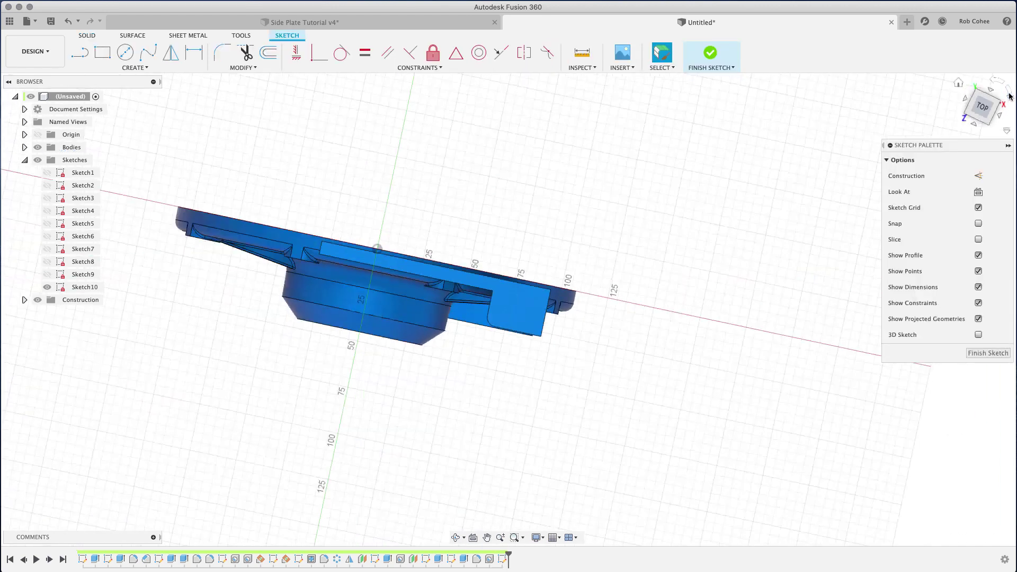
pyautogui.click(1009, 95)
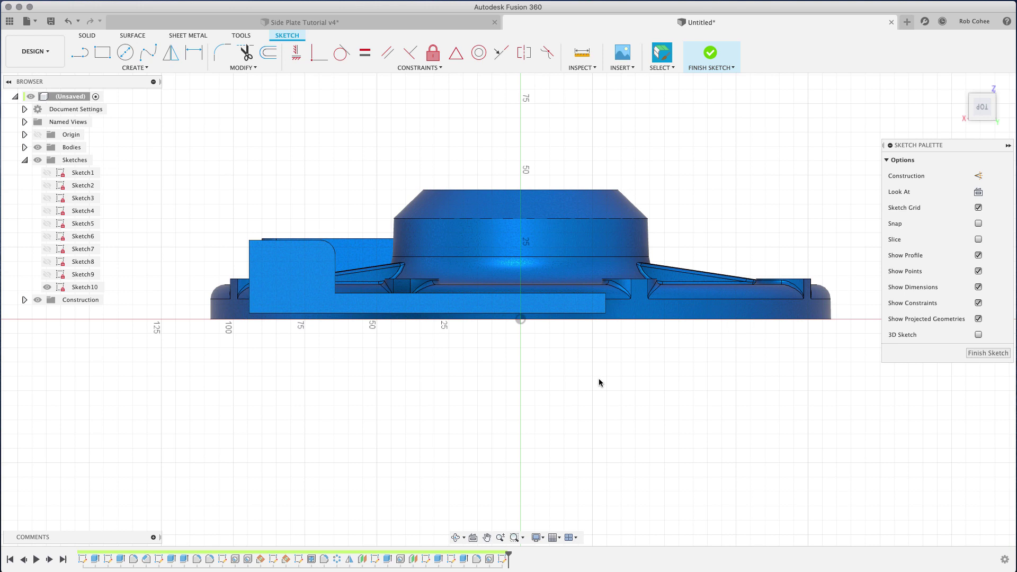
pyautogui.press('p')
pyautogui.scroll(2, 600, 379)
pyautogui.scroll(2, 609, 334)
pyautogui.scroll(1, 612, 289)
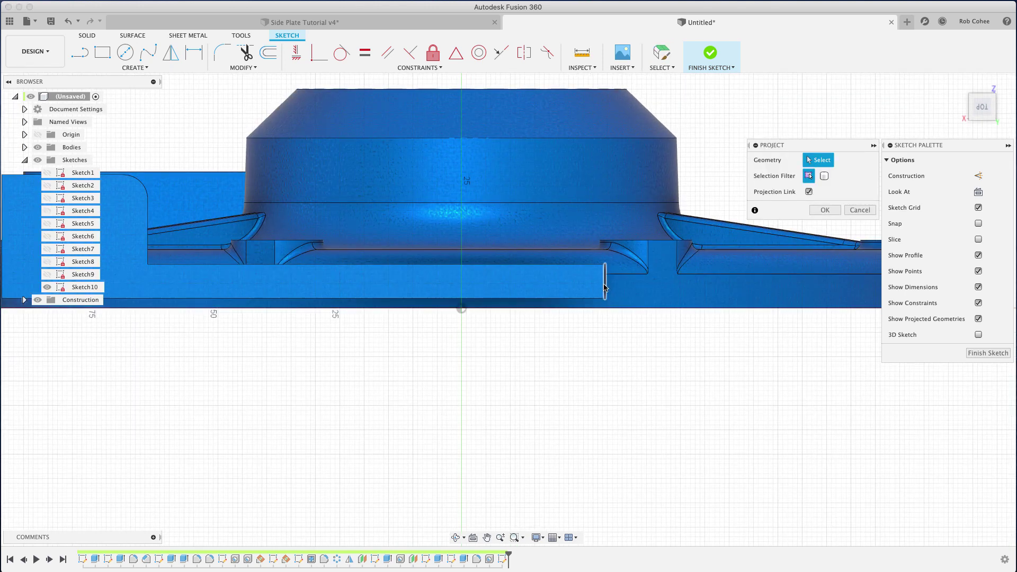
pyautogui.click(605, 282)
pyautogui.click(600, 298)
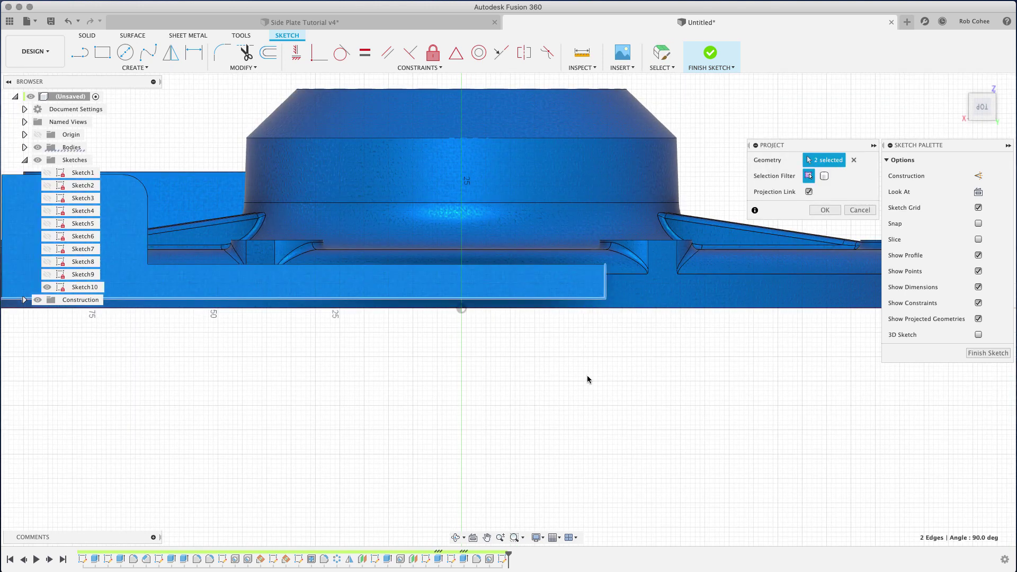
pyautogui.click(825, 210)
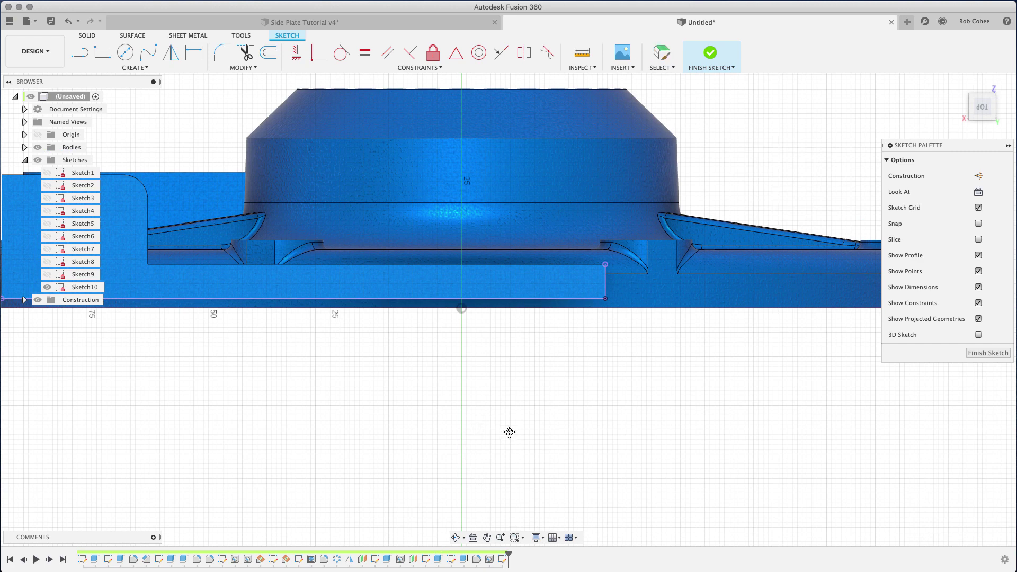
# - Recentre the sketch and hide the solid body
pyautogui.moveTo(510, 432); pyautogui.dragTo(609, 461, button='middle')
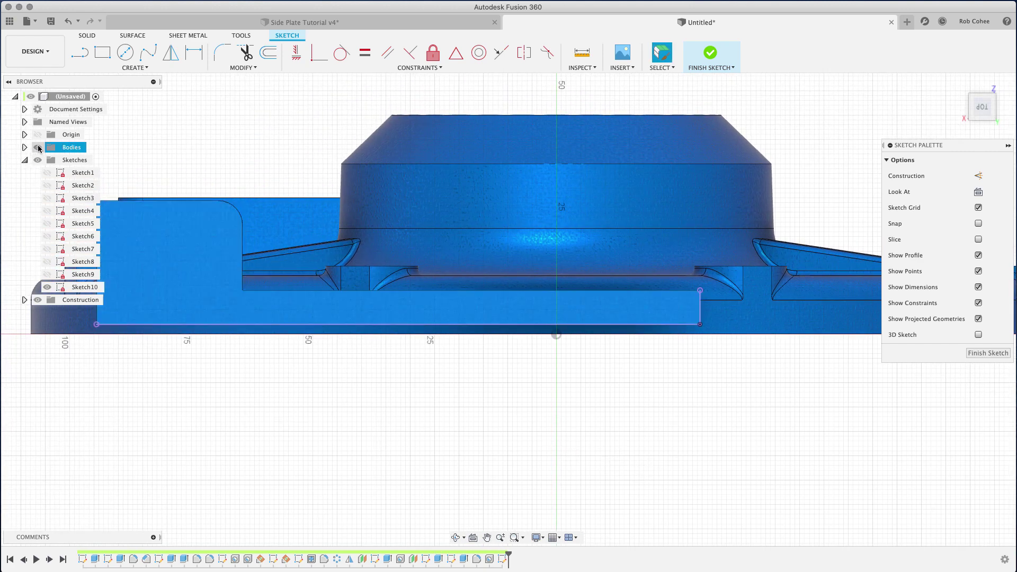
pyautogui.click(38, 148)
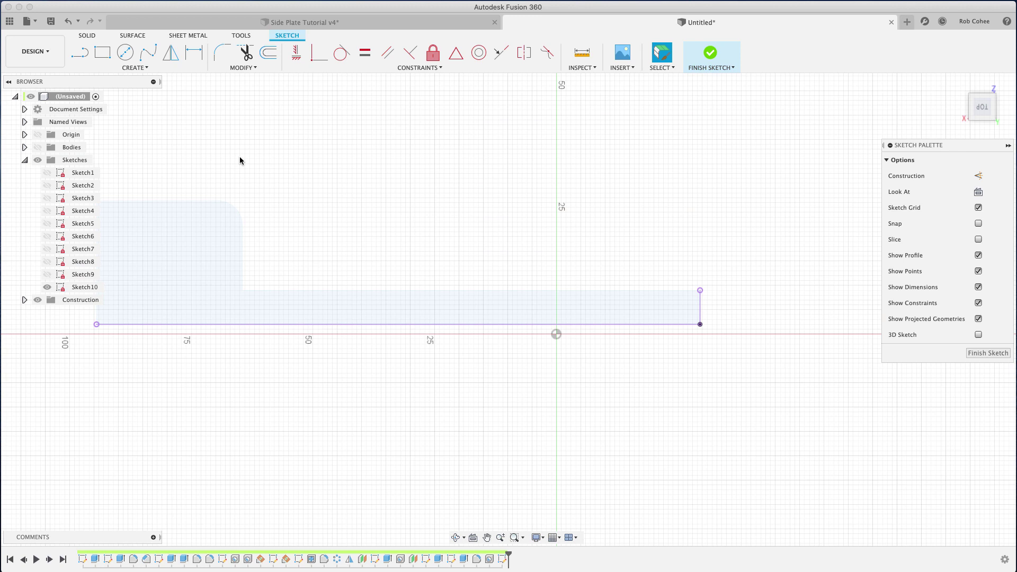
pyautogui.press('l')
# - Sketch a vertical line, a tangent arc top and a left side line, closing along the base
pyautogui.click(700, 325)
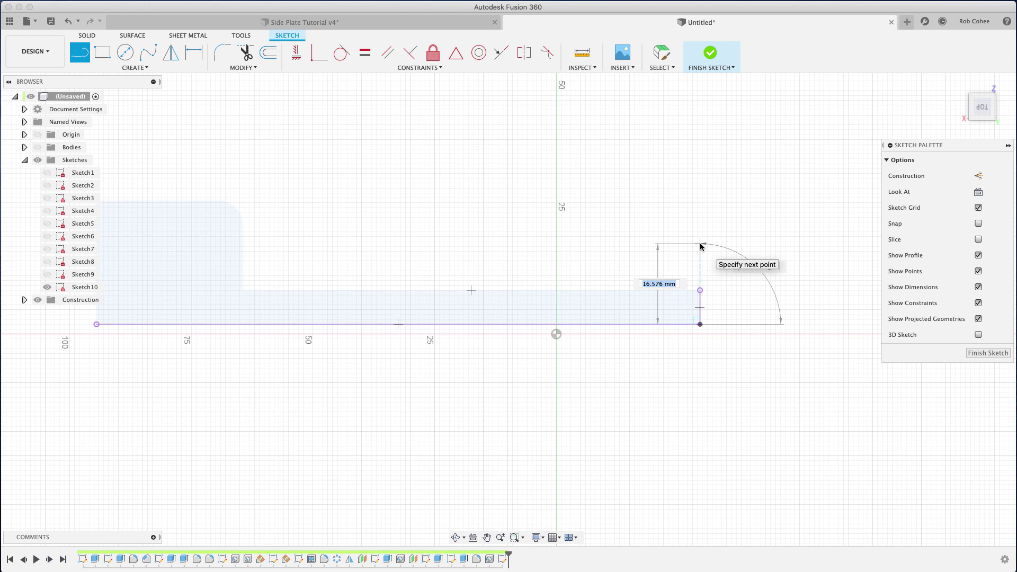
pyautogui.moveTo(701, 290); pyautogui.dragTo(688, 188)
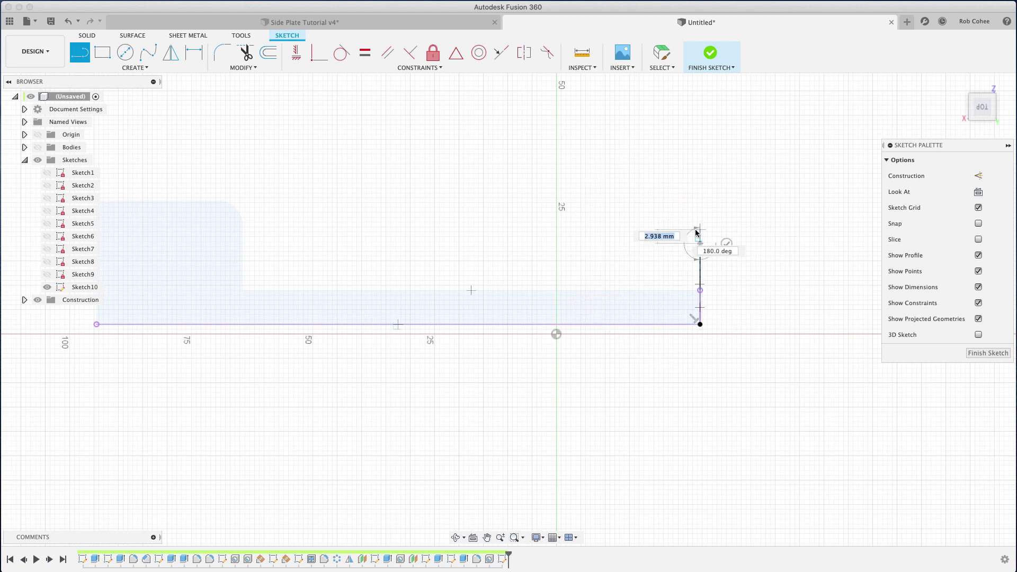
pyautogui.moveTo(688, 188)
pyautogui.mouseDown()
pyautogui.moveTo(702, 245)
pyautogui.moveTo(614, 243)
pyautogui.mouseUp()
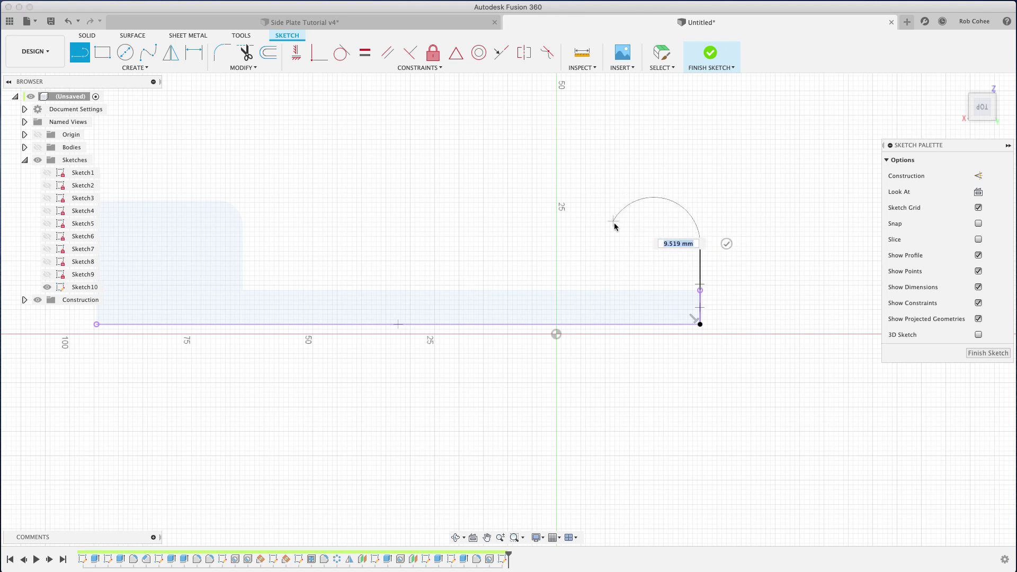
pyautogui.click(613, 243)
pyautogui.moveTo(613, 243); pyautogui.dragTo(611, 324)
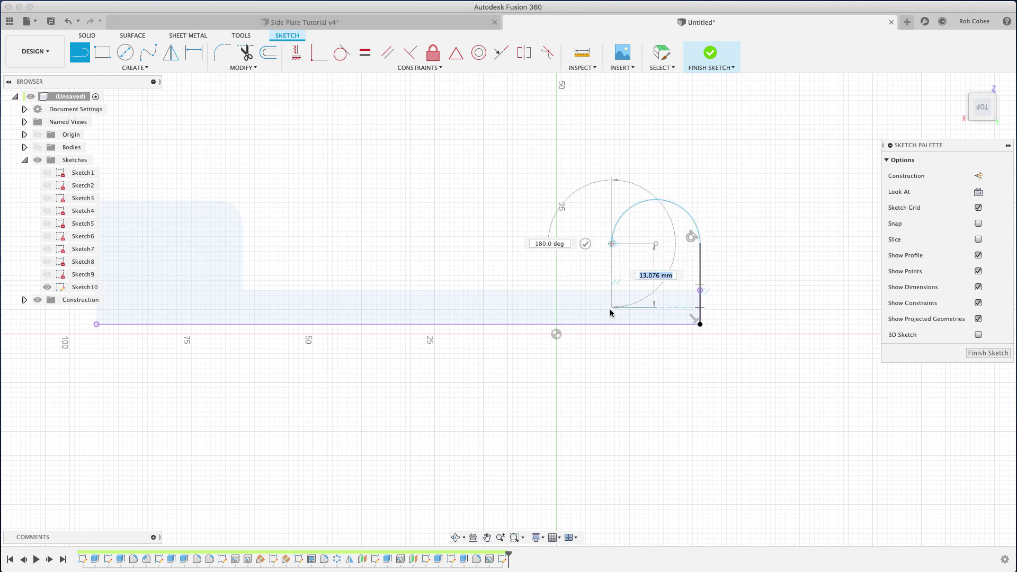
pyautogui.click(610, 324)
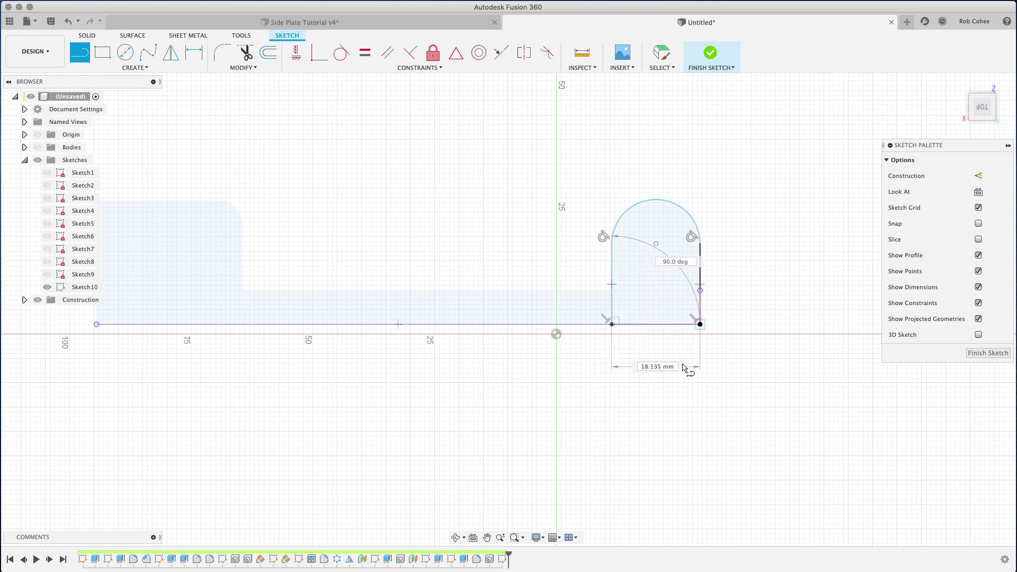
pyautogui.click(700, 323)
# - Dimension the right side to 12.70 mm and the top arc radius to 9.5 mm
pyautogui.press('d')
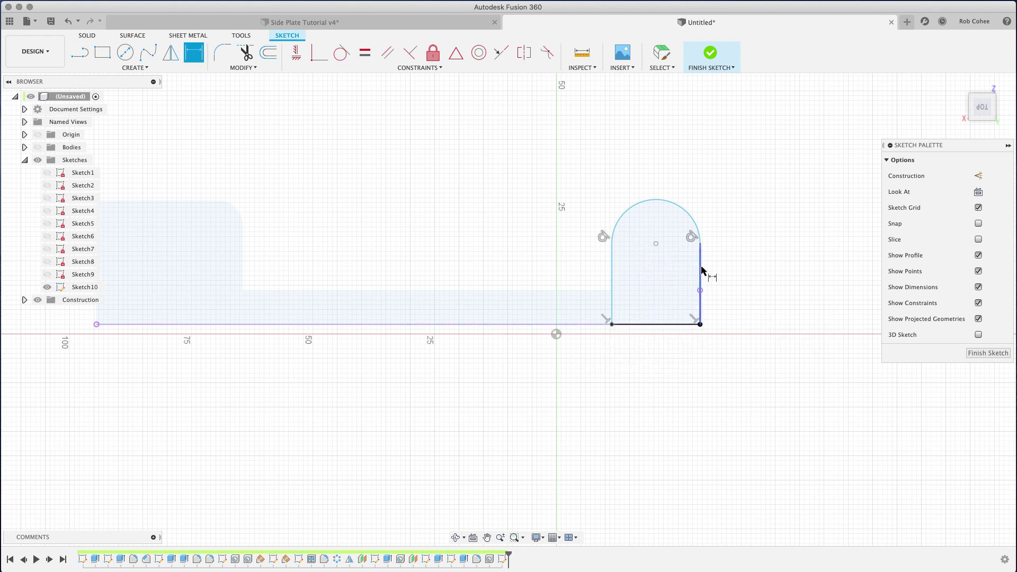
pyautogui.click(700, 278)
pyautogui.click(759, 279)
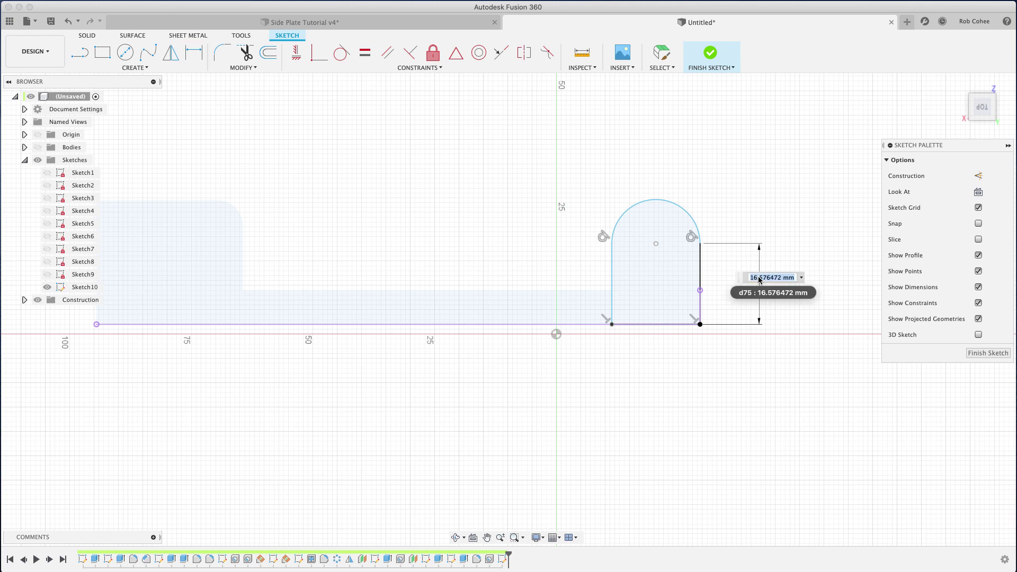
pyautogui.write('12.7')
pyautogui.press('Return')
pyautogui.click(697, 249)
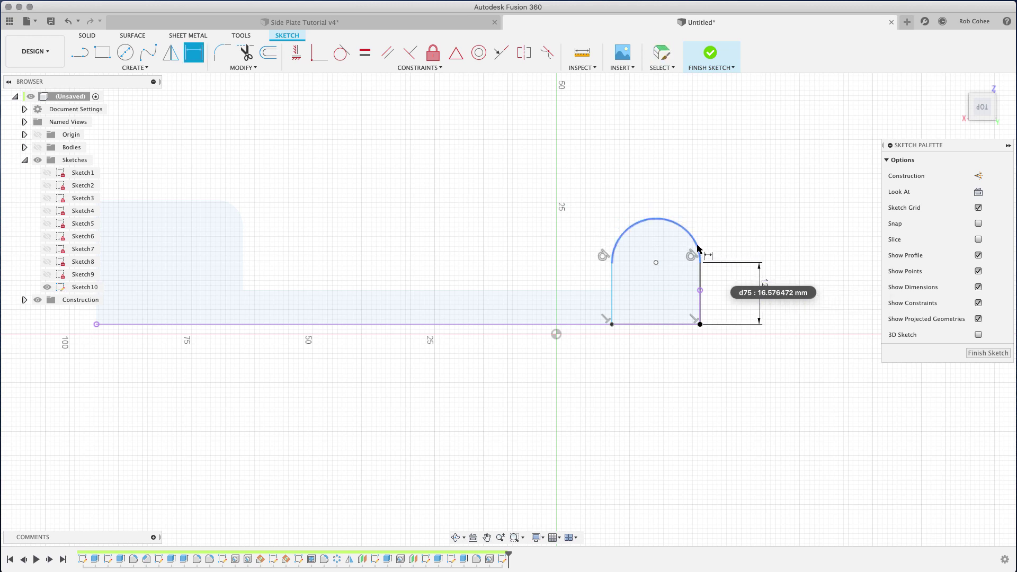
pyautogui.click(720, 205)
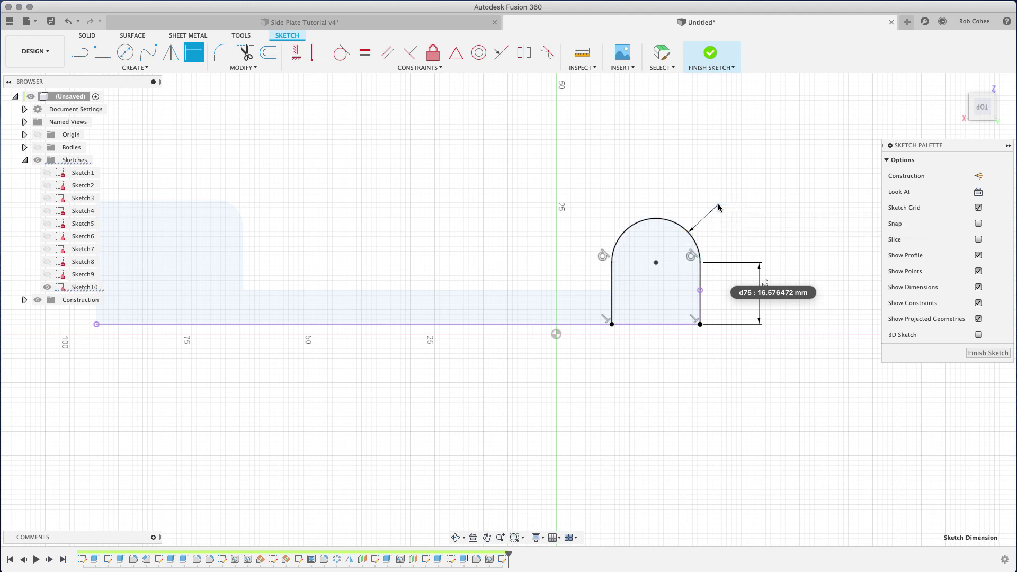
pyautogui.write('9')
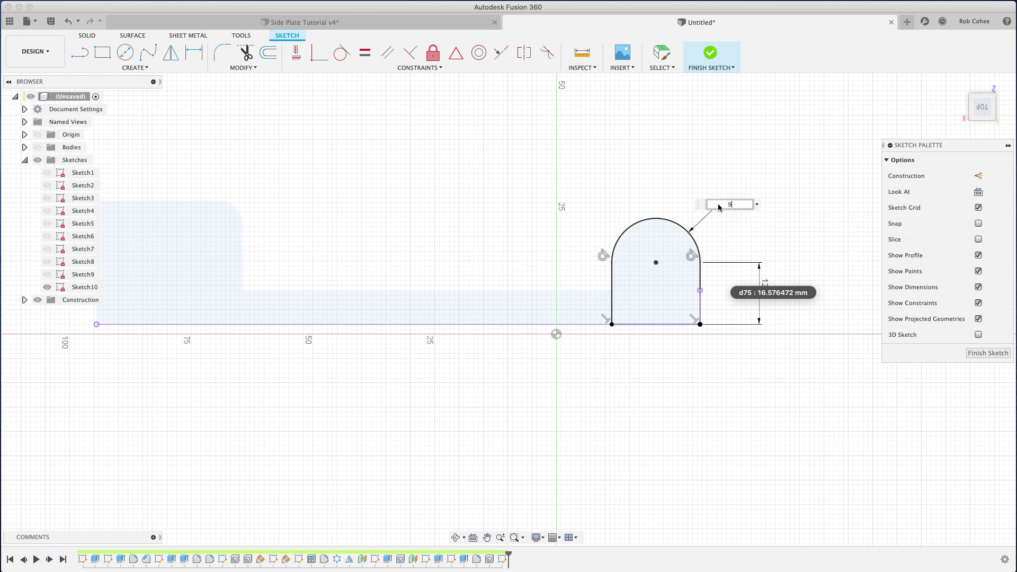
pyautogui.write('.5')
pyautogui.press('Return')
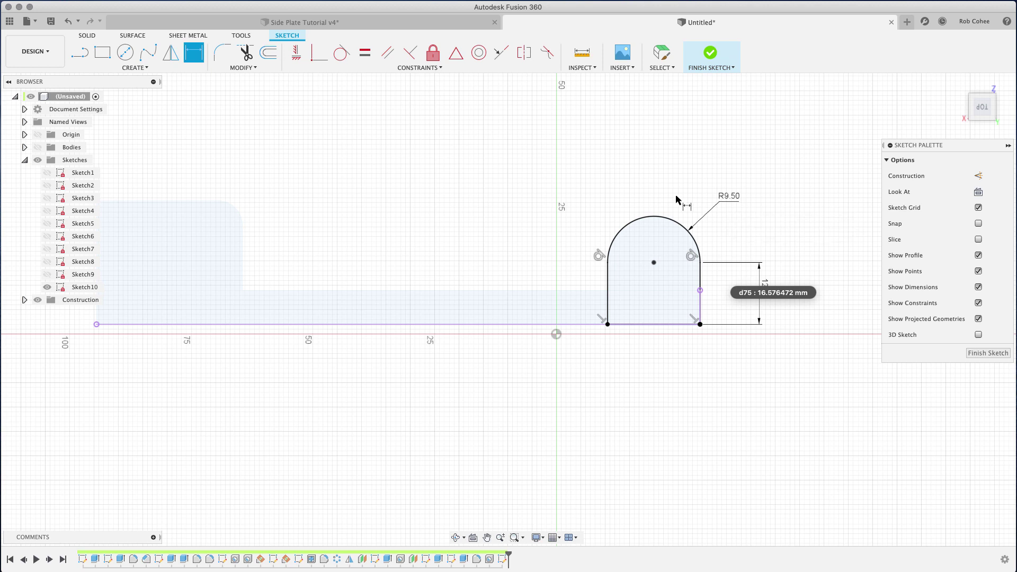
# - Select the profile's four curves: both sides, the arc and the base line
pyautogui.rightClick(593, 164)
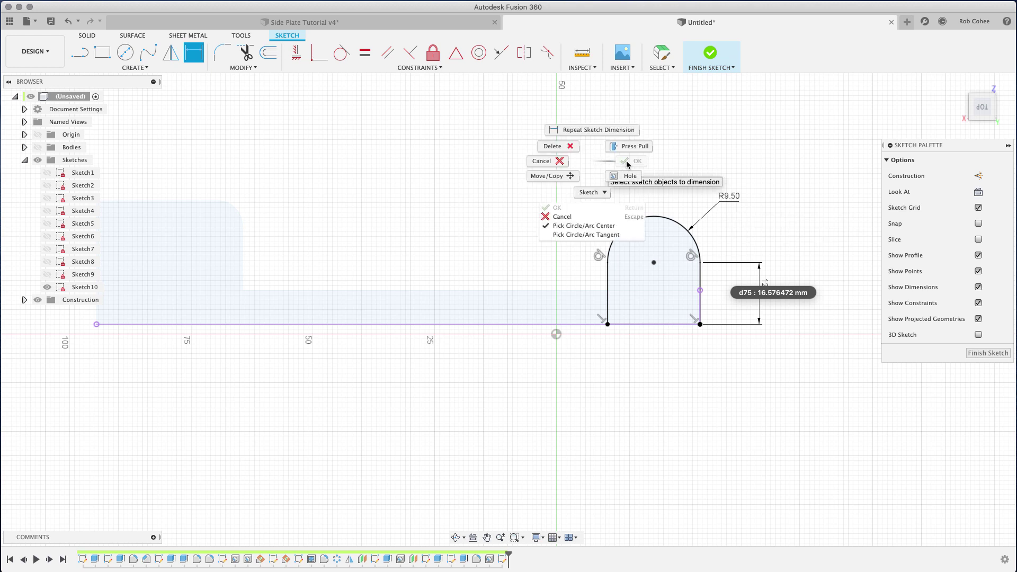
pyautogui.click(625, 164)
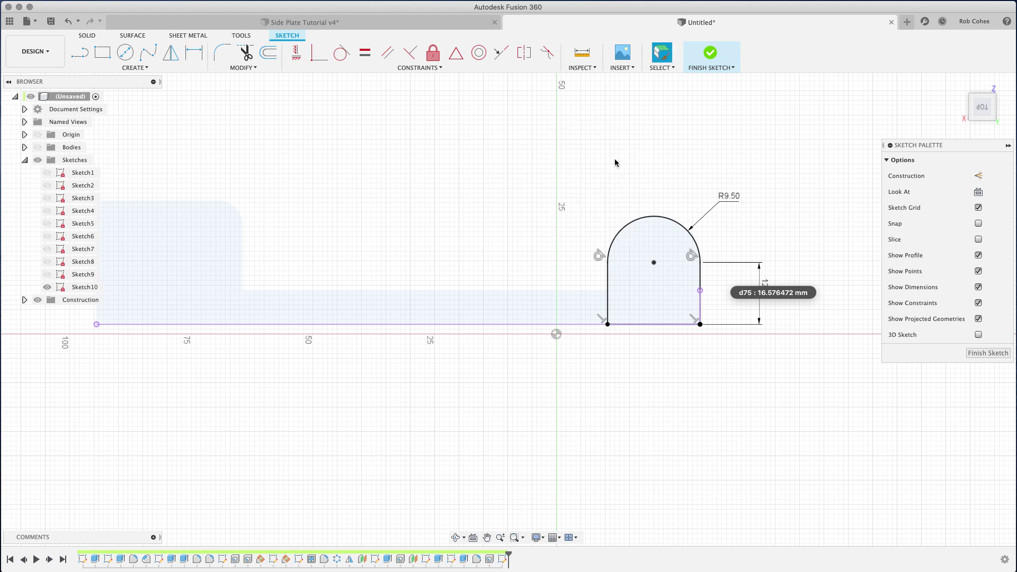
pyautogui.click(647, 256)
pyautogui.click(619, 197)
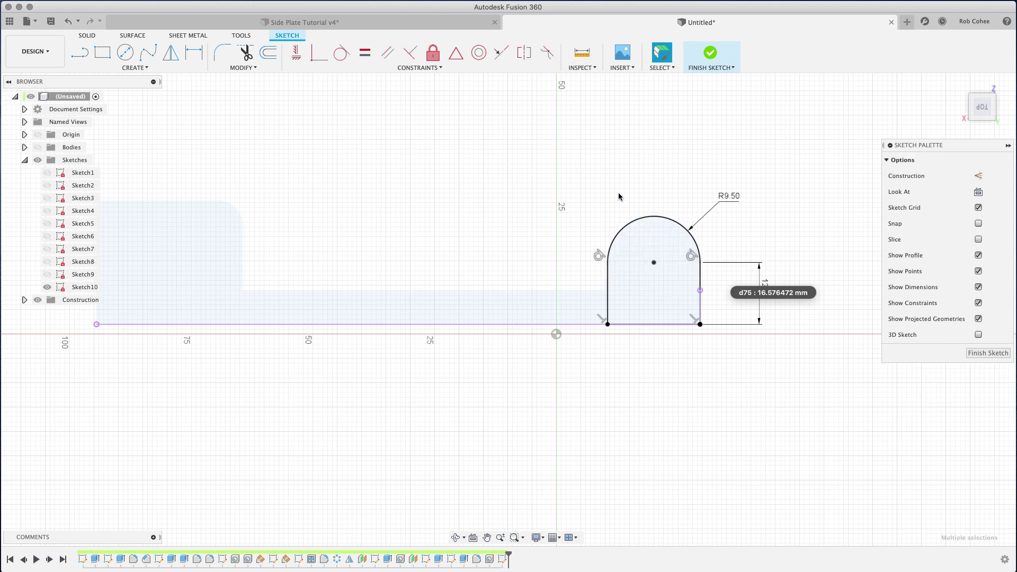
pyautogui.click(610, 290)
pyautogui.keyDown('shift'); pyautogui.click(677, 224); pyautogui.keyUp('shift')
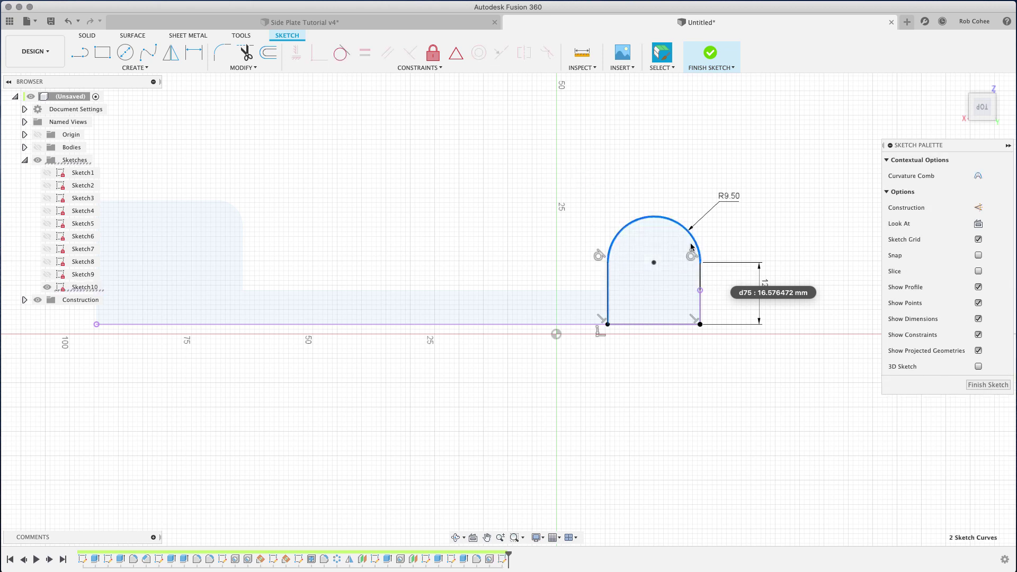
pyautogui.keyDown('shift'); pyautogui.click(700, 280); pyautogui.keyUp('shift')
pyautogui.keyDown('shift'); pyautogui.click(663, 325); pyautogui.keyUp('shift')
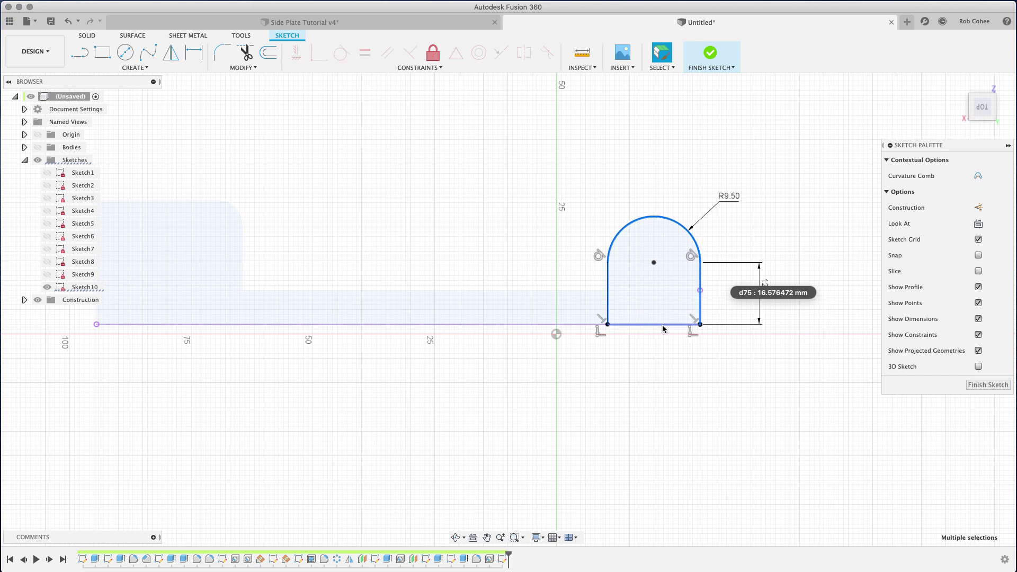
# - Copy the four boss curves about 35 mm to the left with Move/Copy
pyautogui.rightClick(629, 370)
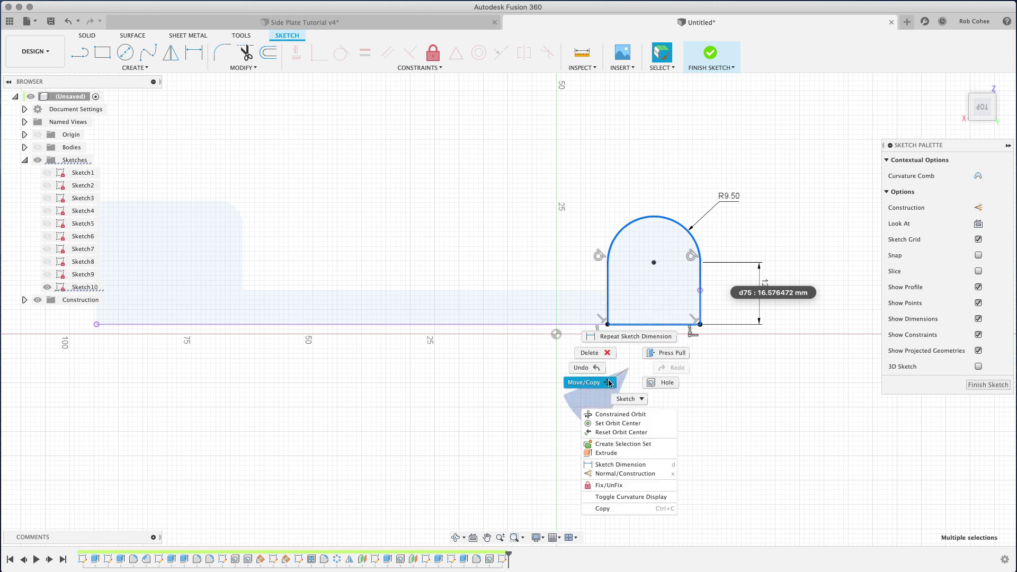
pyautogui.click(609, 383)
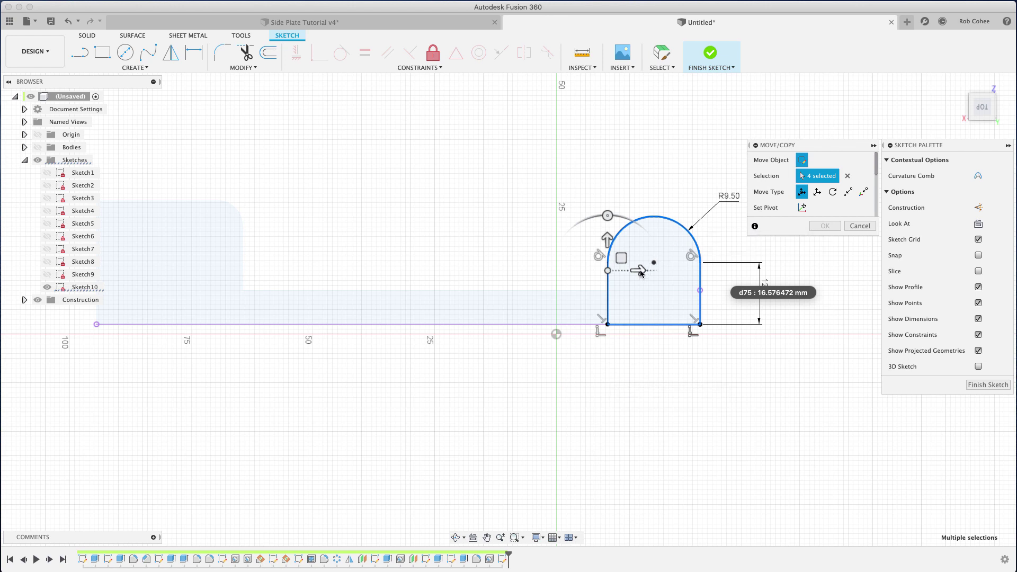
pyautogui.scroll(-2, 794, 189)
pyautogui.scroll(-2, 794, 189)
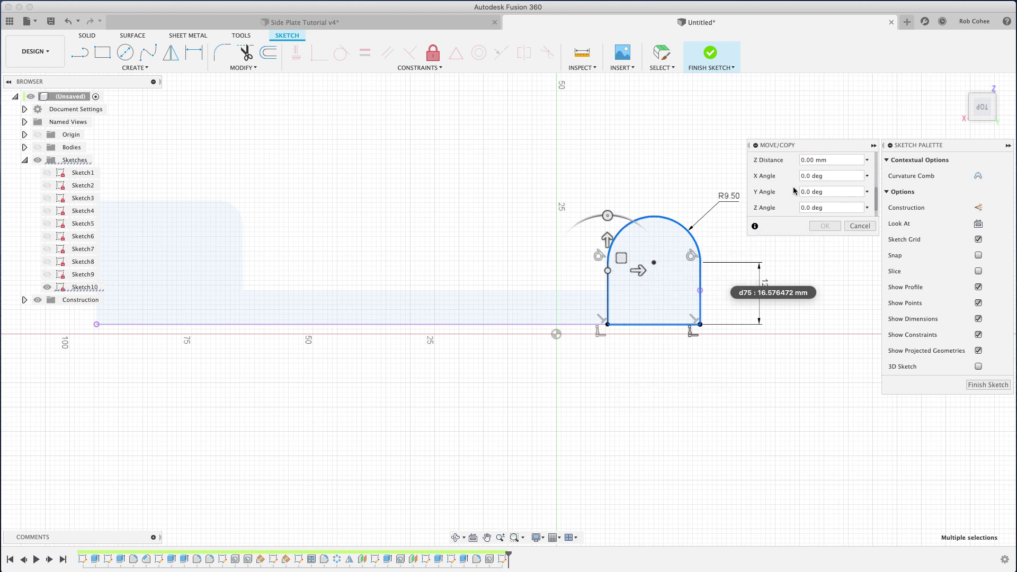
pyautogui.scroll(-2, 794, 190)
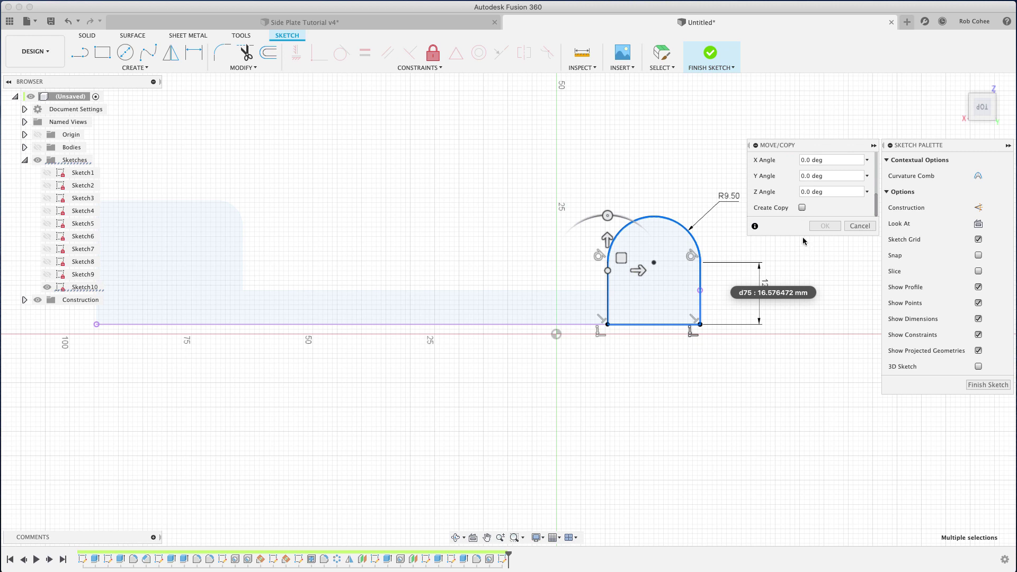
pyautogui.click(803, 208)
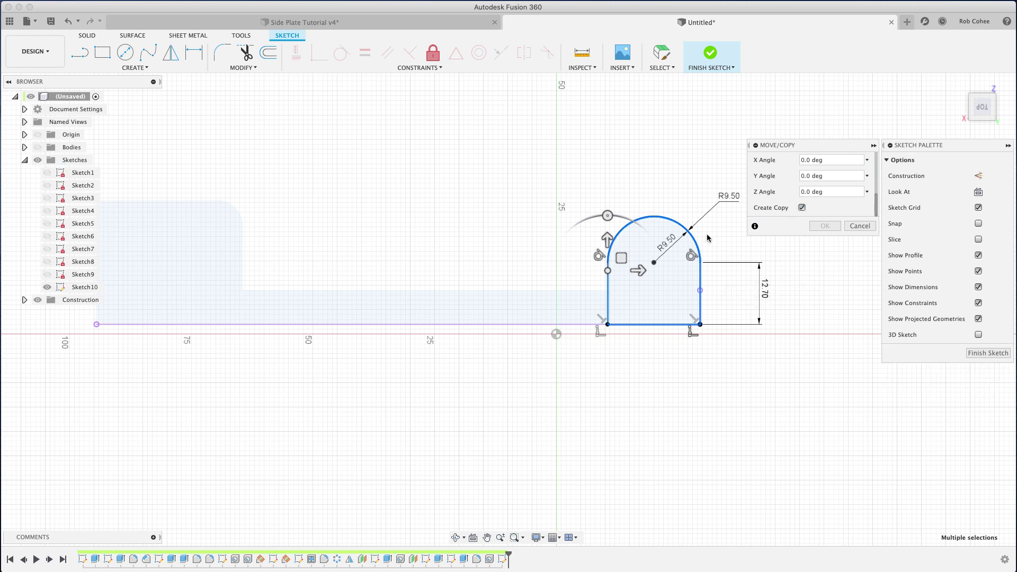
pyautogui.moveTo(639, 272); pyautogui.dragTo(468, 272)
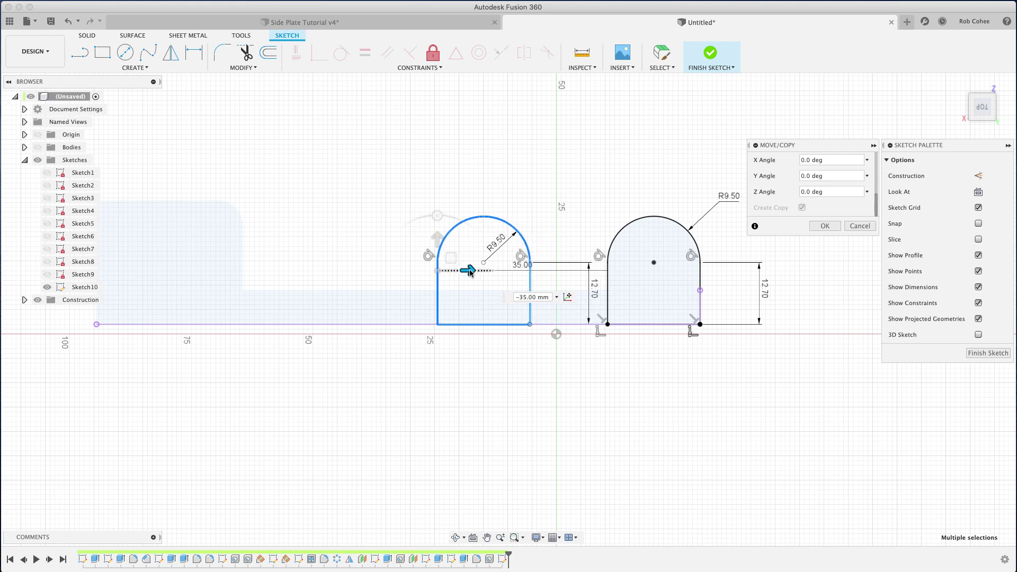
pyautogui.click(828, 226)
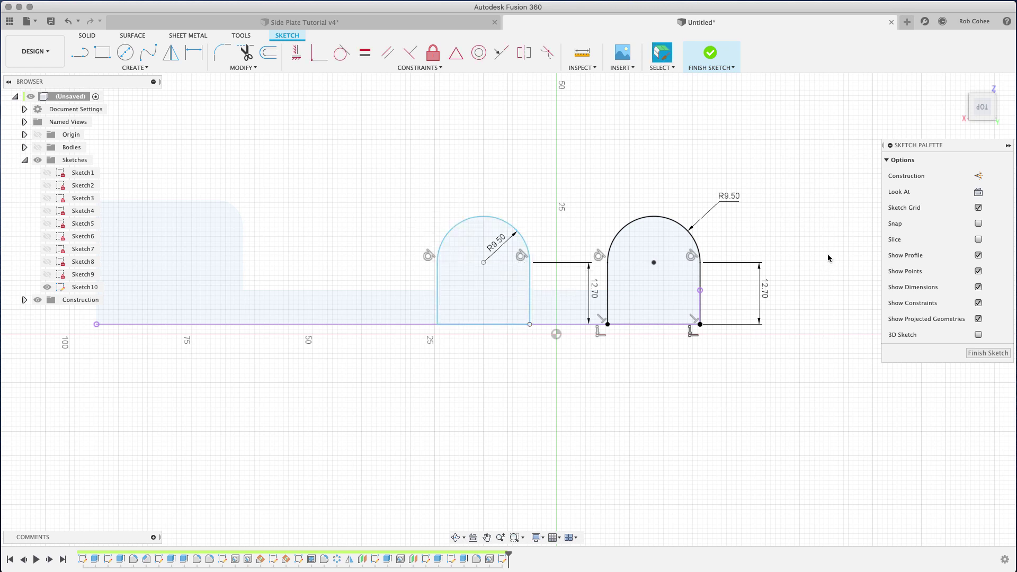
# - Dimension the two boss arc centres 38.10 mm apart
pyautogui.press('d')
pyautogui.click(640, 218)
pyautogui.click(502, 222)
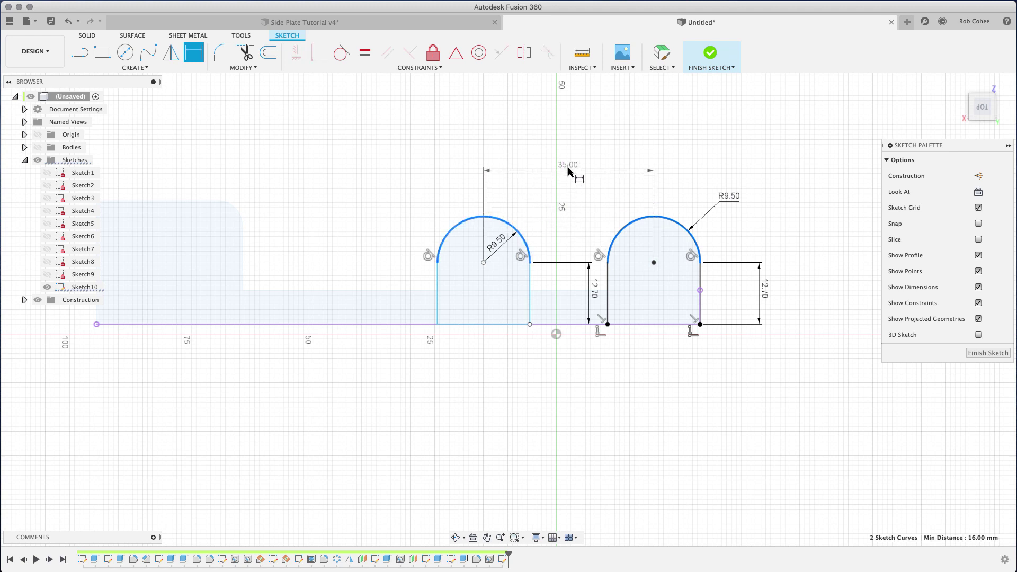
pyautogui.click(567, 164)
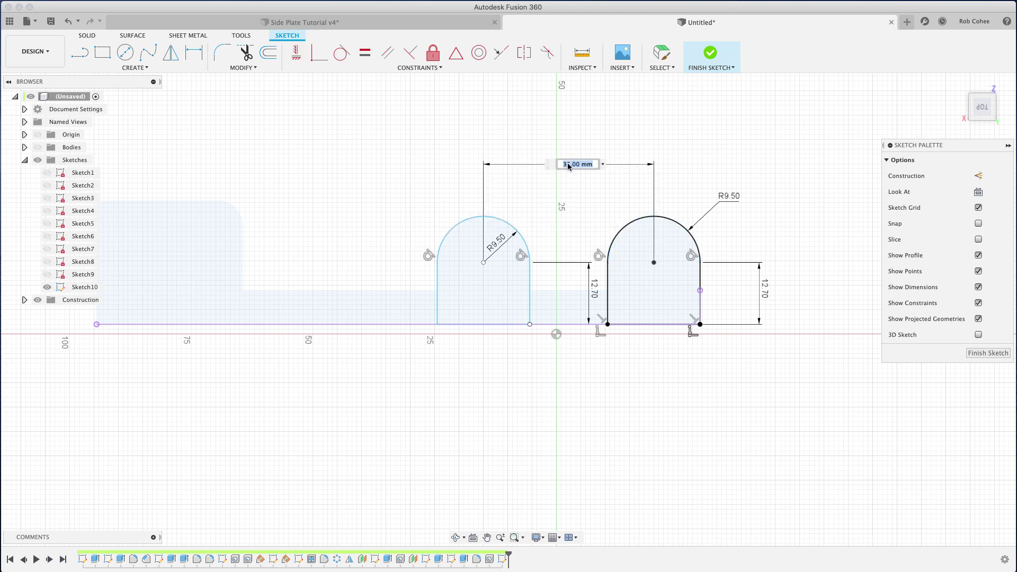
pyautogui.write('38.1')
pyautogui.press('Return')
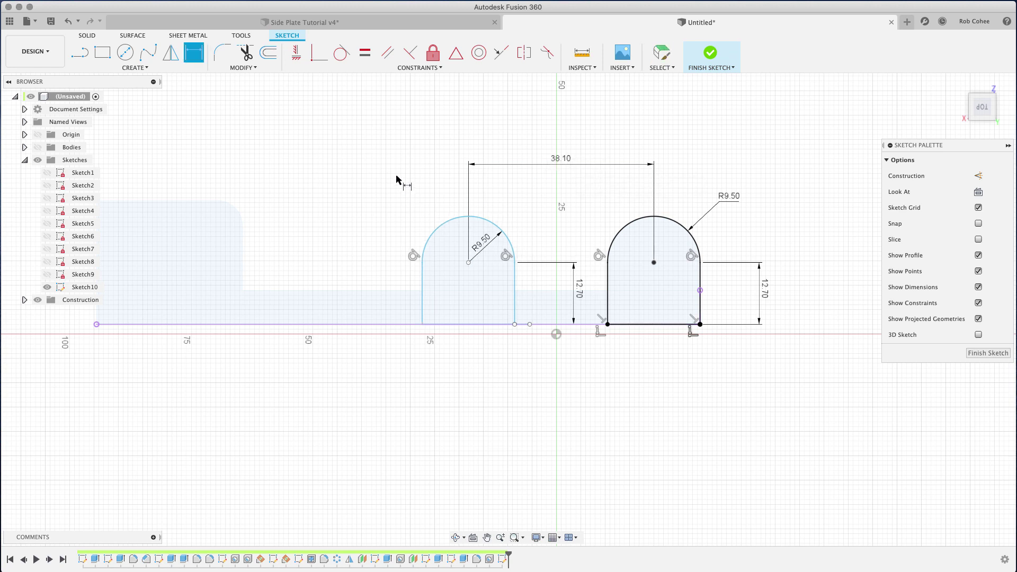
# - Constrain the copy's sides vertical and its bottom line horizontal
pyautogui.rightClick(396, 178)
pyautogui.click(415, 180)
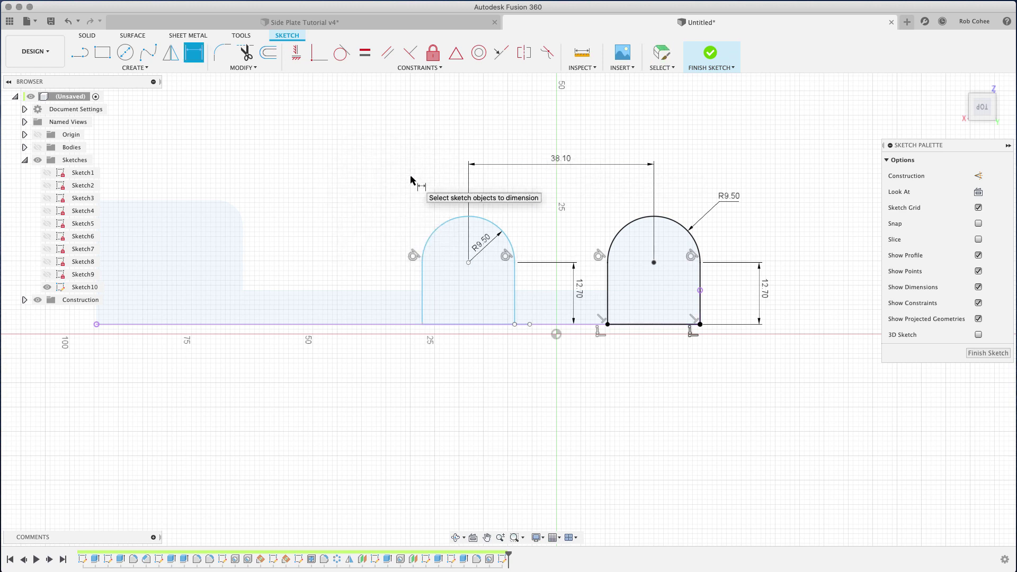
pyautogui.moveTo(422, 324)
pyautogui.mouseDown()
pyautogui.moveTo(418, 306)
pyautogui.moveTo(422, 323)
pyautogui.mouseUp()
pyautogui.click(295, 53)
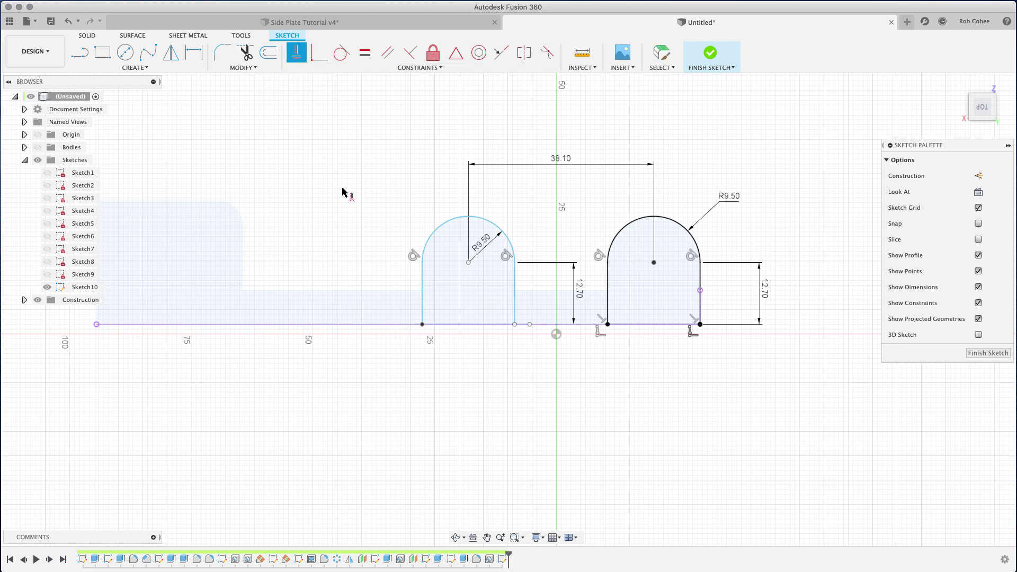
pyautogui.click(423, 294)
pyautogui.click(516, 291)
pyautogui.click(486, 324)
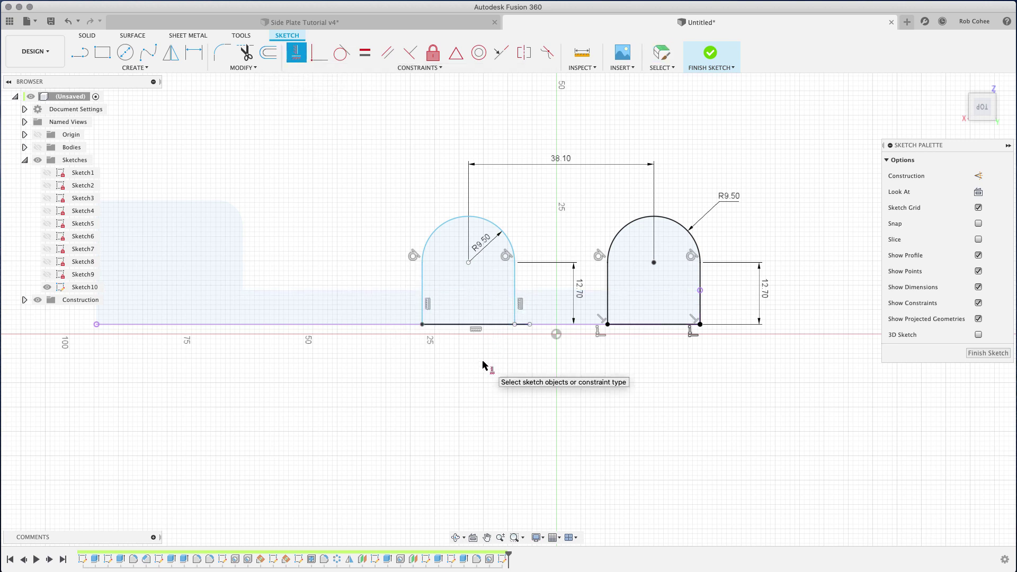
pyautogui.press('Escape')
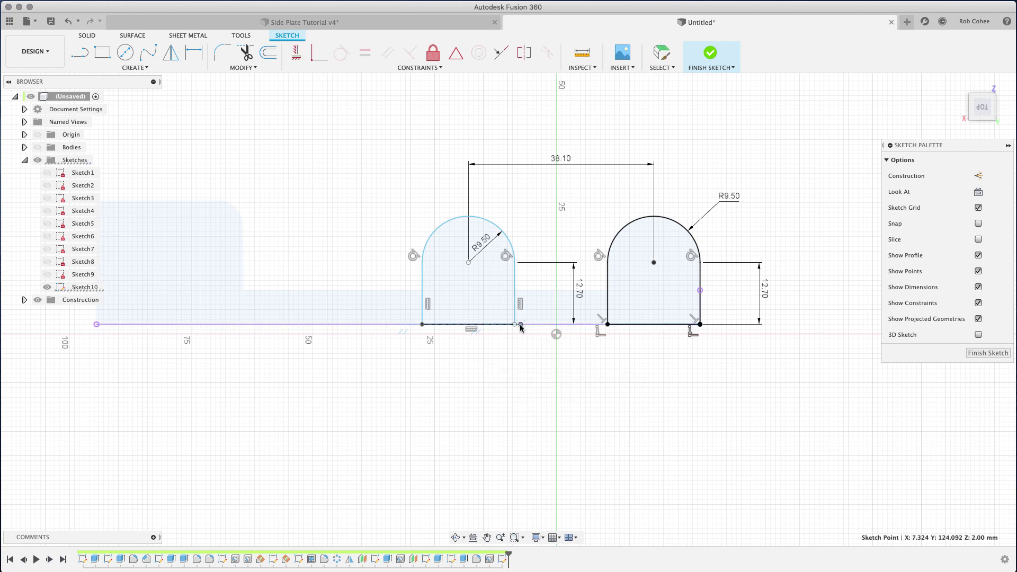
pyautogui.click(519, 369)
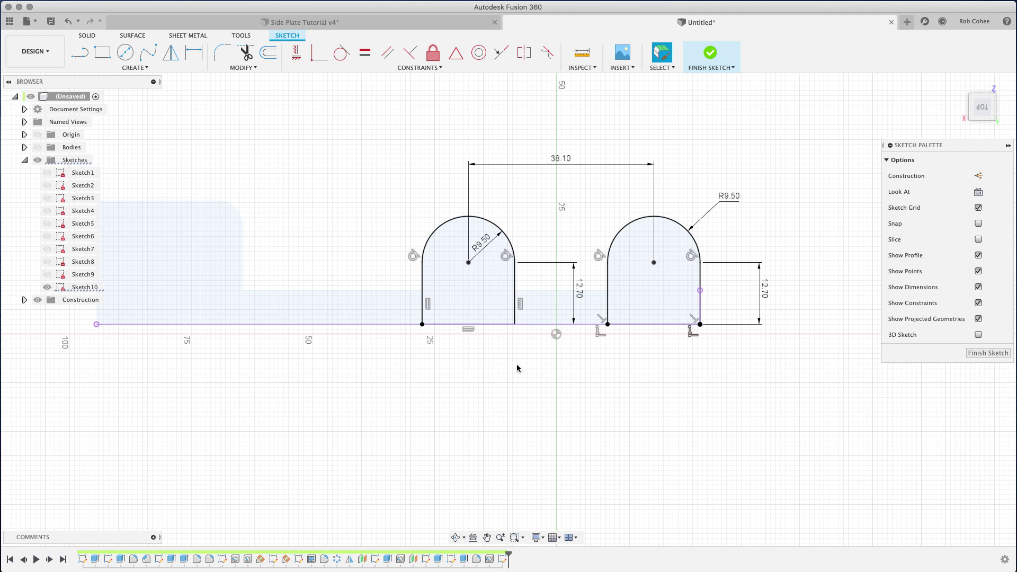
# - Finish the sketch and show the bodies again in a lower front view
pyautogui.click(983, 357)
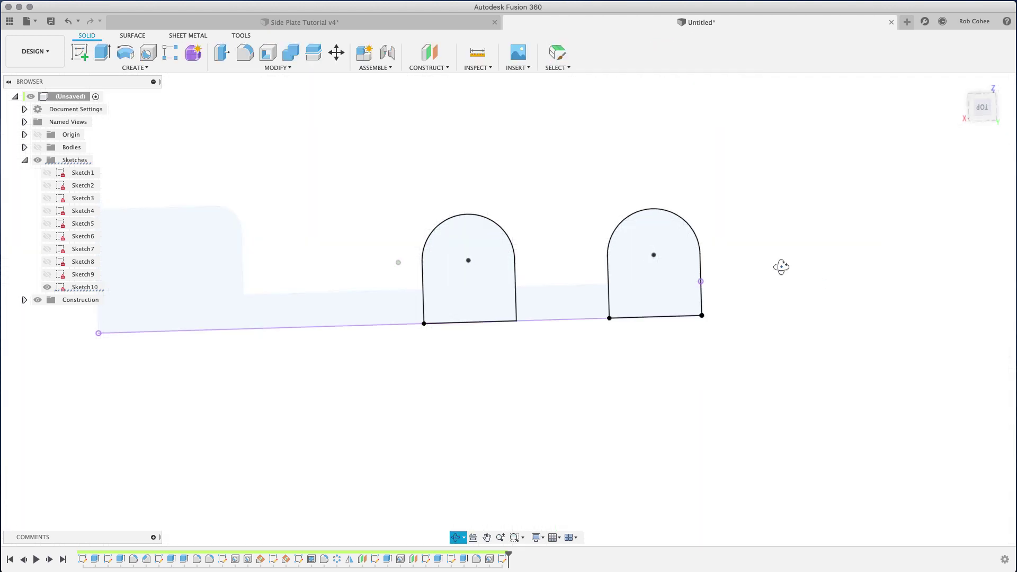
pyautogui.keyDown('shift'); pyautogui.moveTo(805, 262); pyautogui.dragTo(779, 277, button='middle'); pyautogui.keyUp('shift')
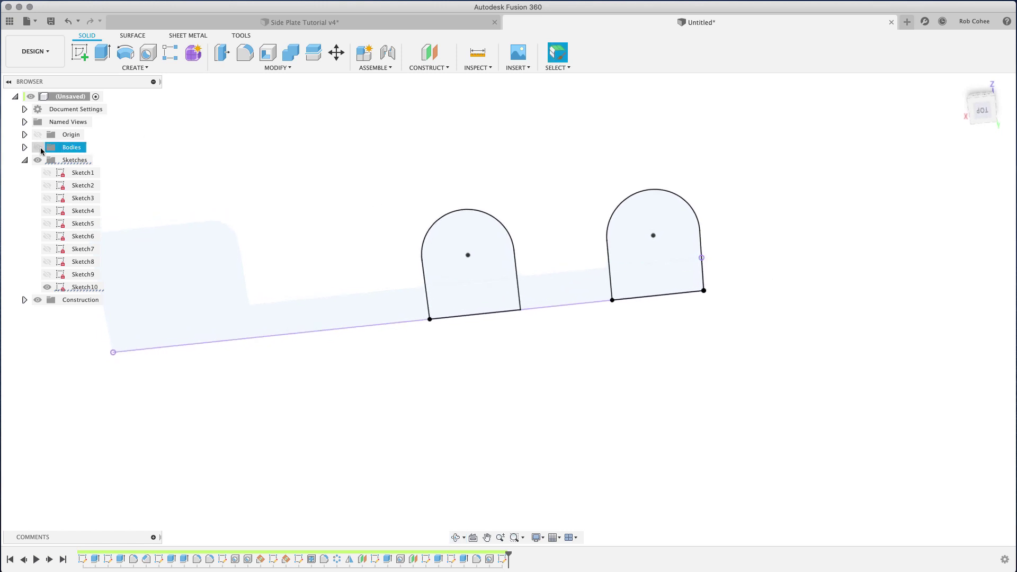
pyautogui.click(37, 147)
pyautogui.keyDown('shift'); pyautogui.moveTo(670, 240); pyautogui.dragTo(646, 281, button='middle'); pyautogui.keyUp('shift')
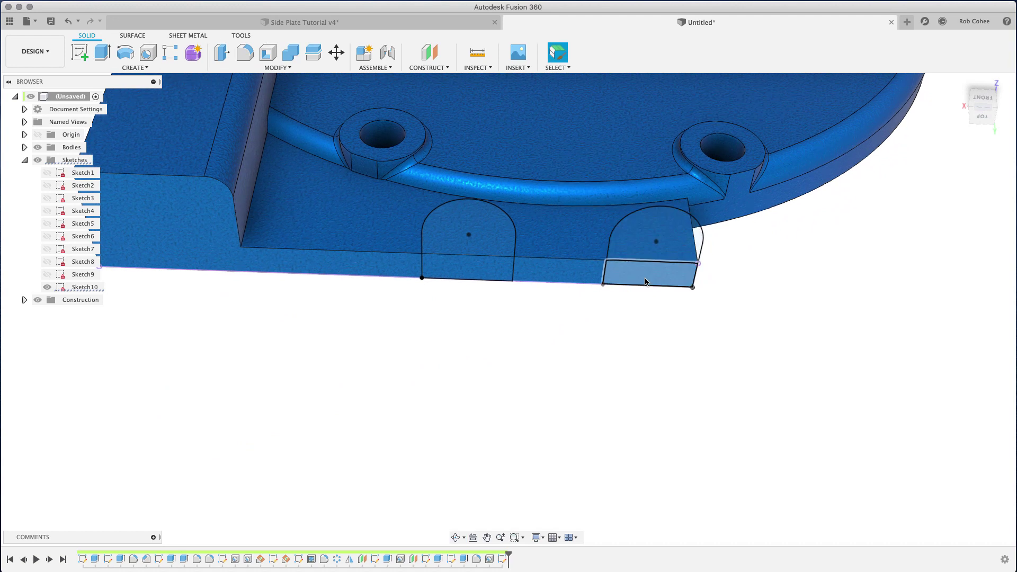
# - Extrude both dome profiles -30 mm, joined to the existing body
pyautogui.press('e')
pyautogui.click(482, 237)
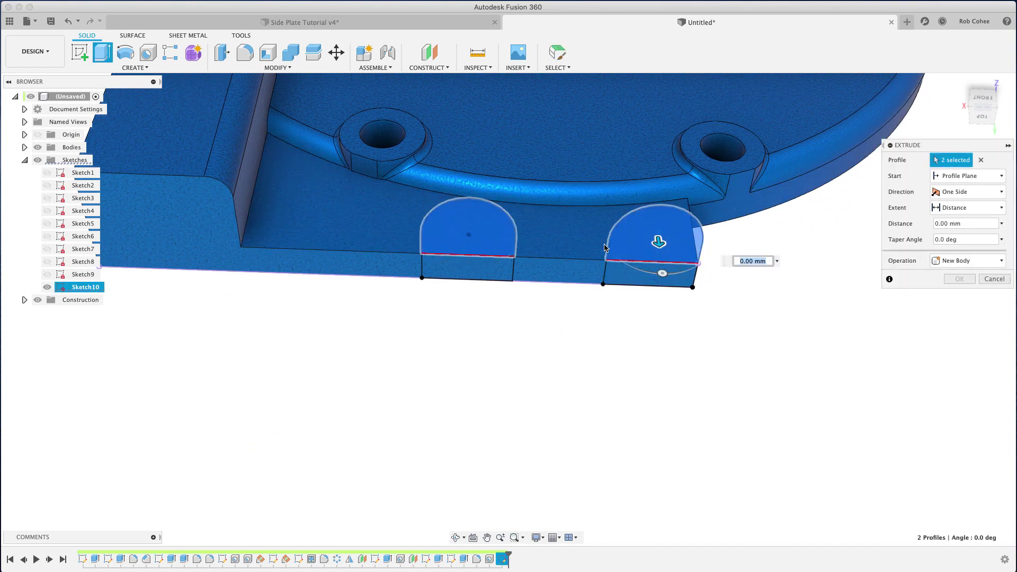
pyautogui.click(636, 240)
pyautogui.moveTo(658, 242); pyautogui.dragTo(643, 131)
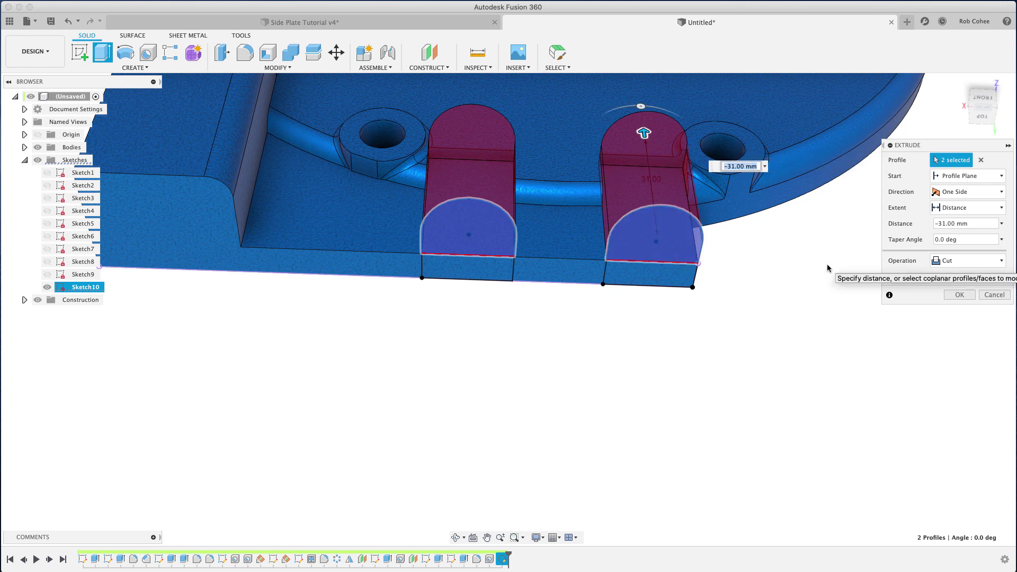
pyautogui.write('-30')
pyautogui.press('Return')
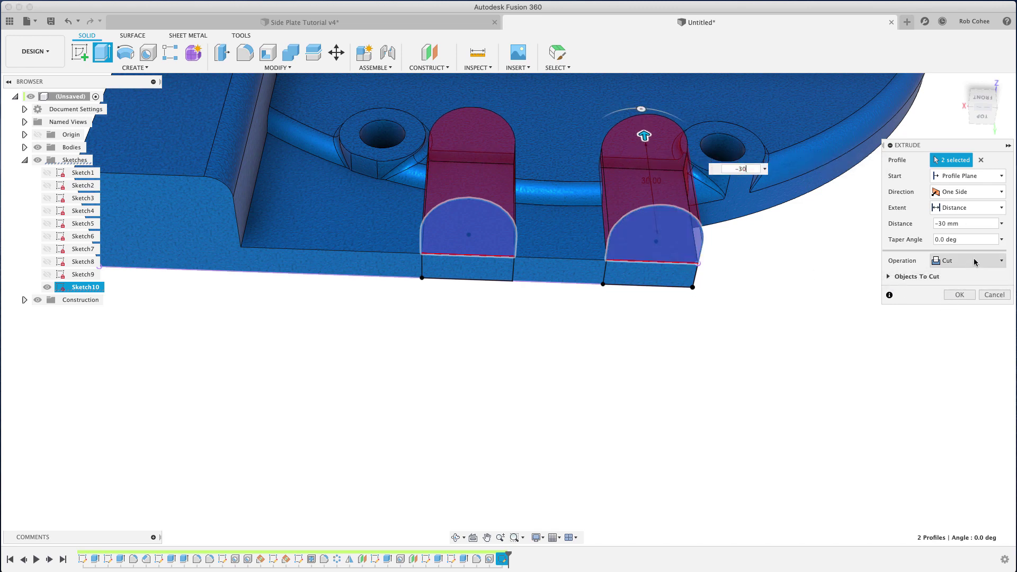
pyautogui.click(968, 261)
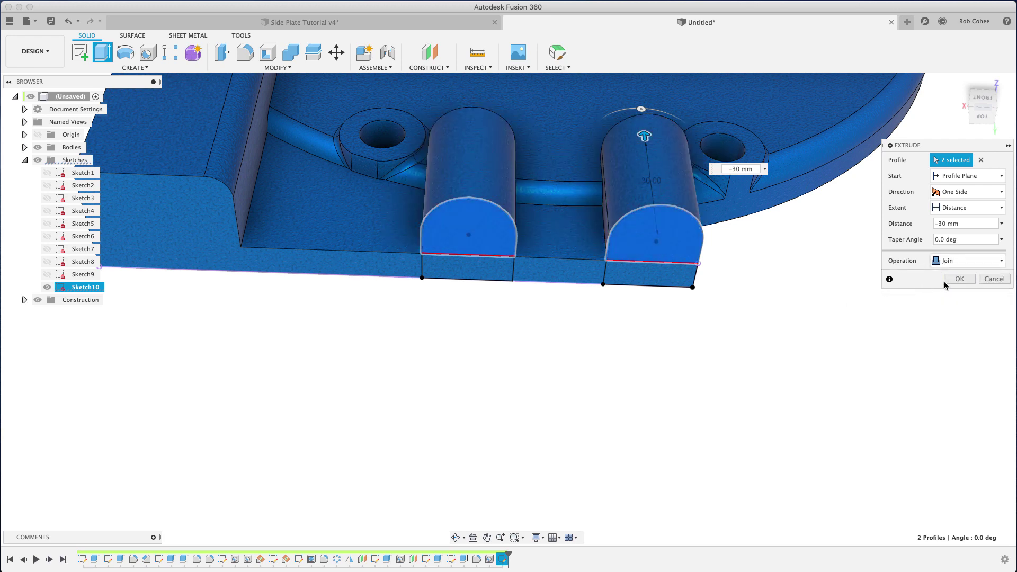
pyautogui.click(954, 279)
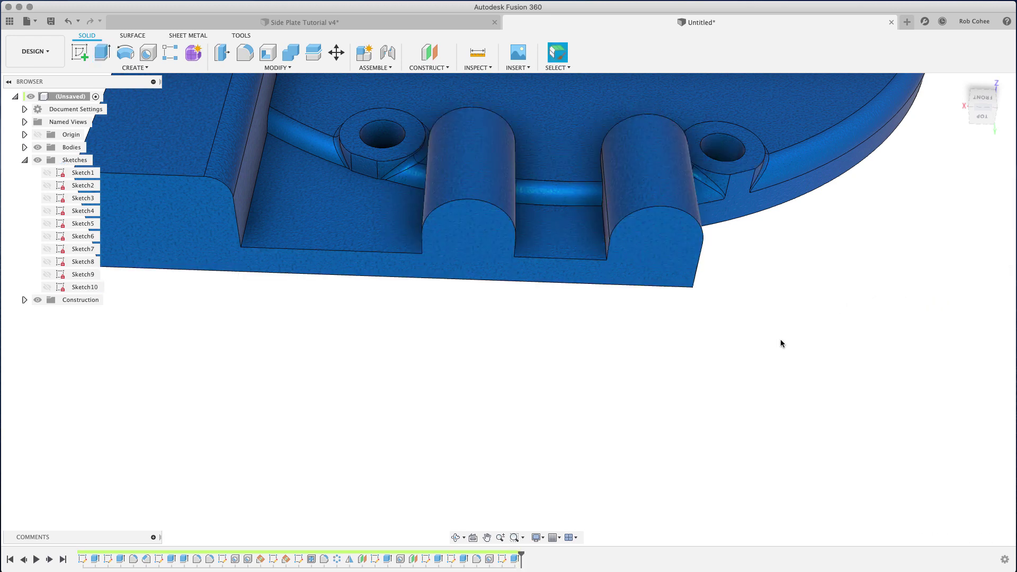
pyautogui.moveTo(781, 344)
pyautogui.mouseDown(button='middle')
pyautogui.moveTo(717, 429)
pyautogui.moveTo(657, 387)
pyautogui.mouseUp(button='middle')
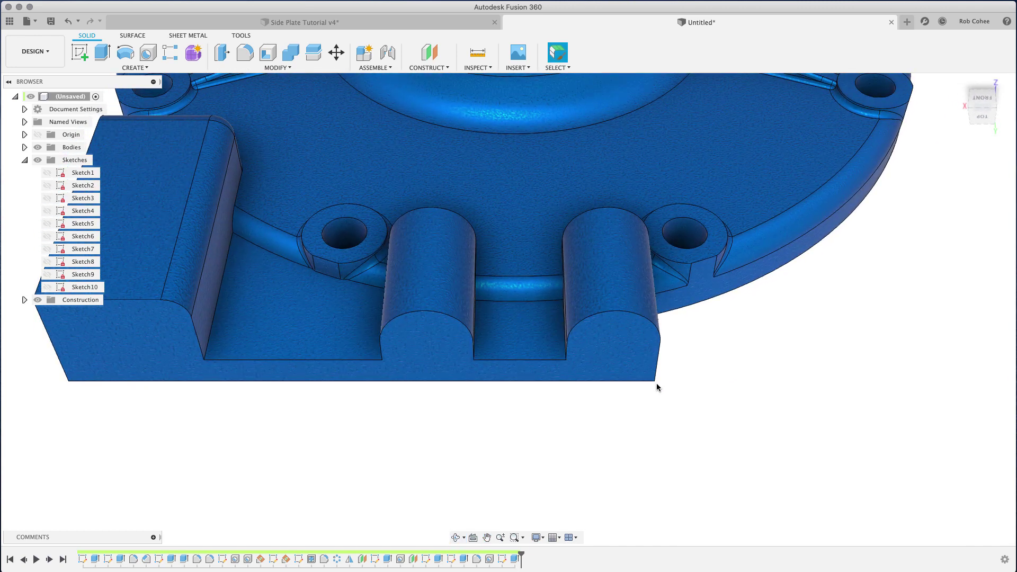
# - Fillet the top arc edges of both bosses with a 9 mm radius
pyautogui.press('f')
pyautogui.click(471, 215)
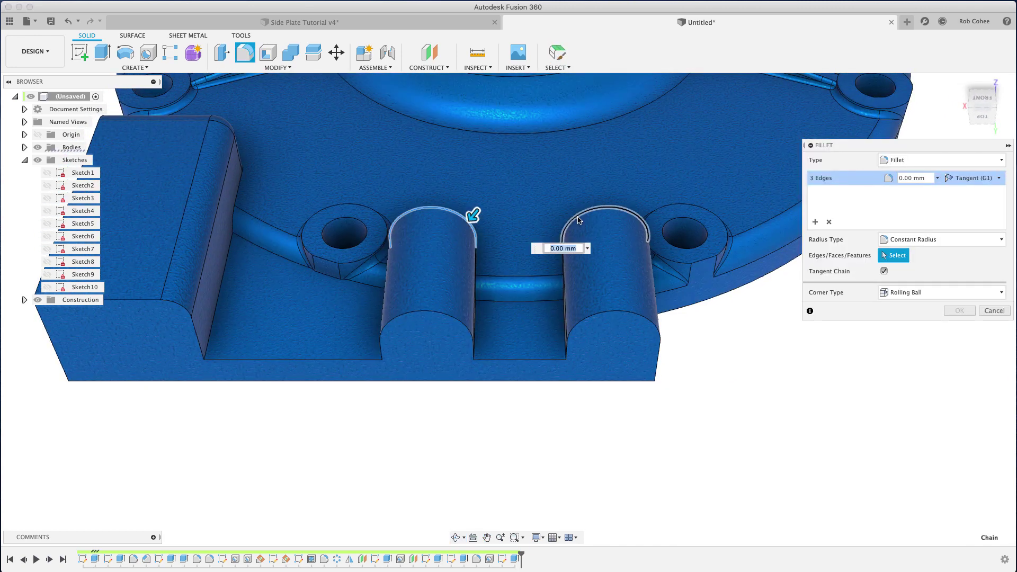
pyautogui.click(578, 220)
pyautogui.write('9.')
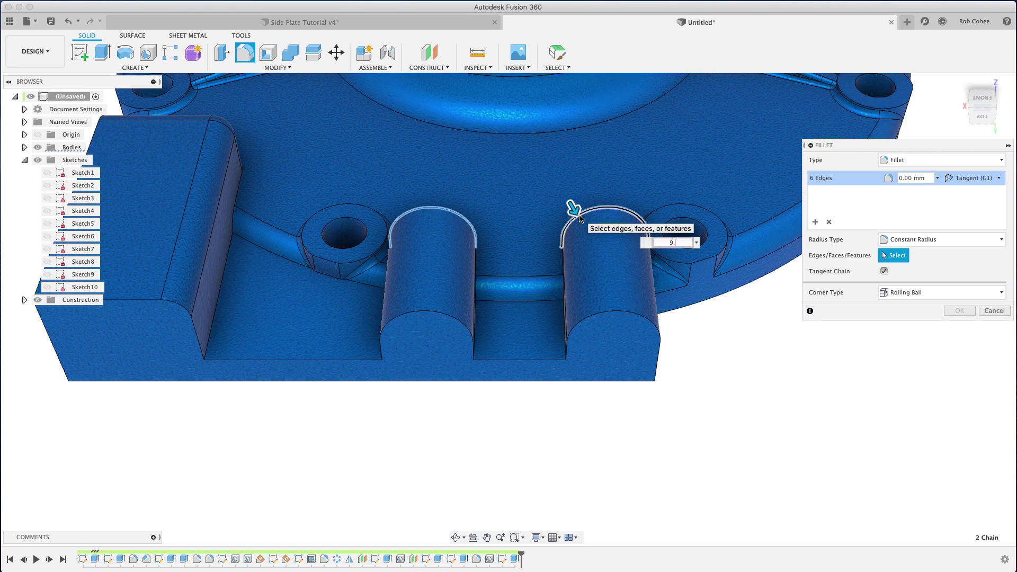
pyautogui.press('Return')
pyautogui.press('Return')
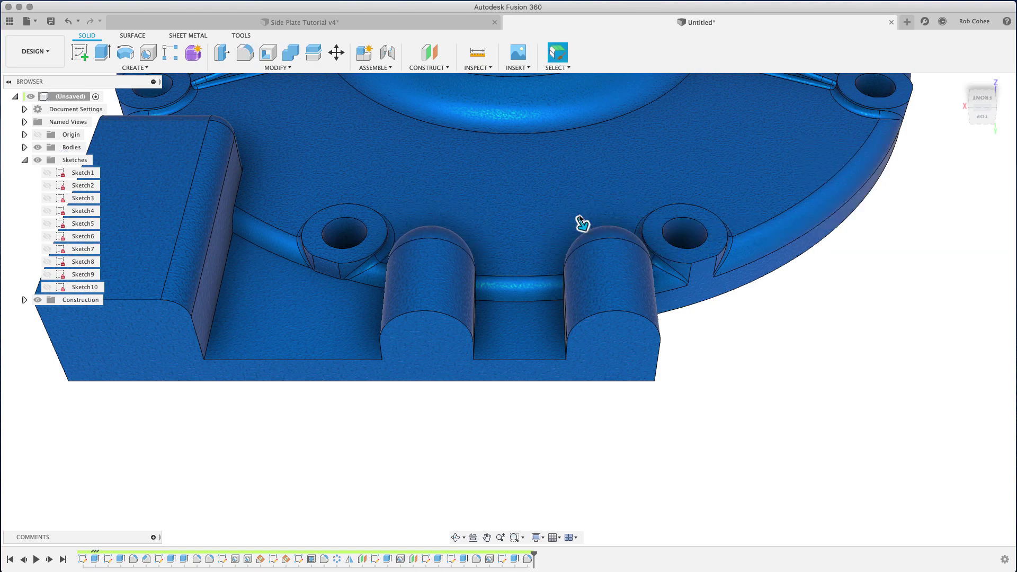
pyautogui.moveTo(631, 414)
pyautogui.keyDown('shift'); pyautogui.mouseDown(button='middle')
pyautogui.moveTo(599, 461)
pyautogui.moveTo(628, 411)
pyautogui.mouseUp(button='middle'); pyautogui.keyUp('shift')
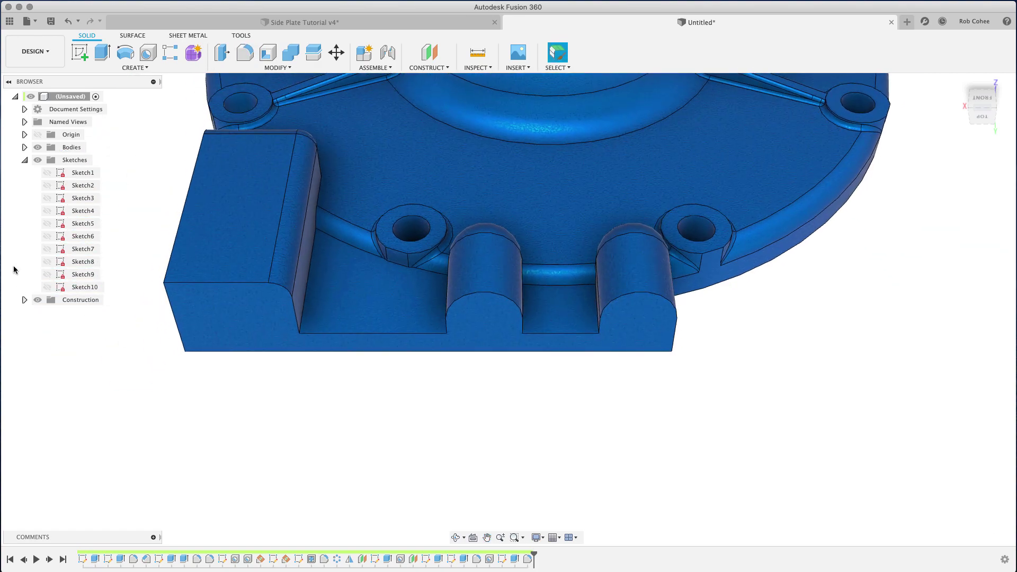
# - Show Sketch10 and place tapped M10x1.5 holes at both boss centre points
pyautogui.click(47, 286)
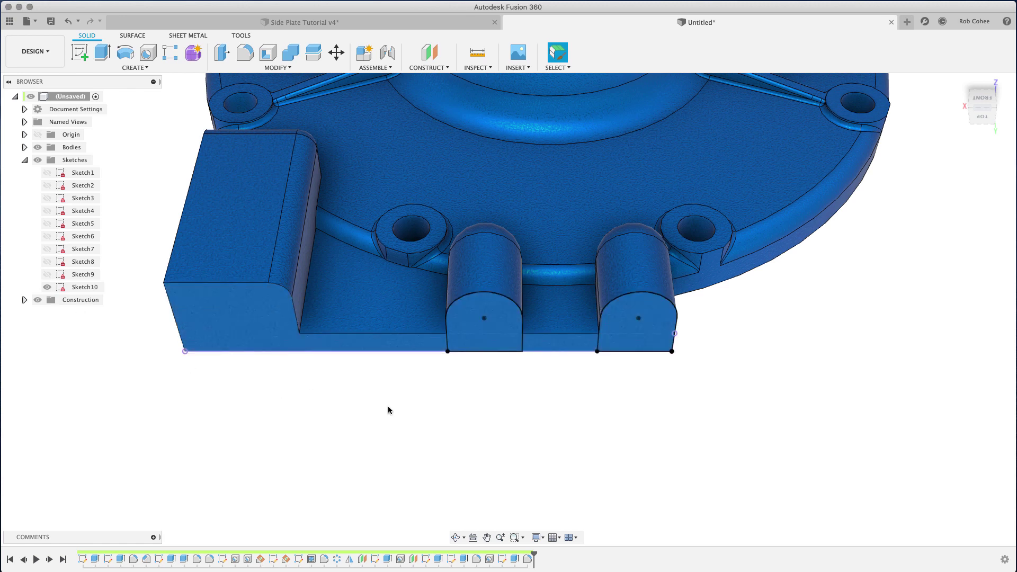
pyautogui.press('h')
pyautogui.click(484, 319)
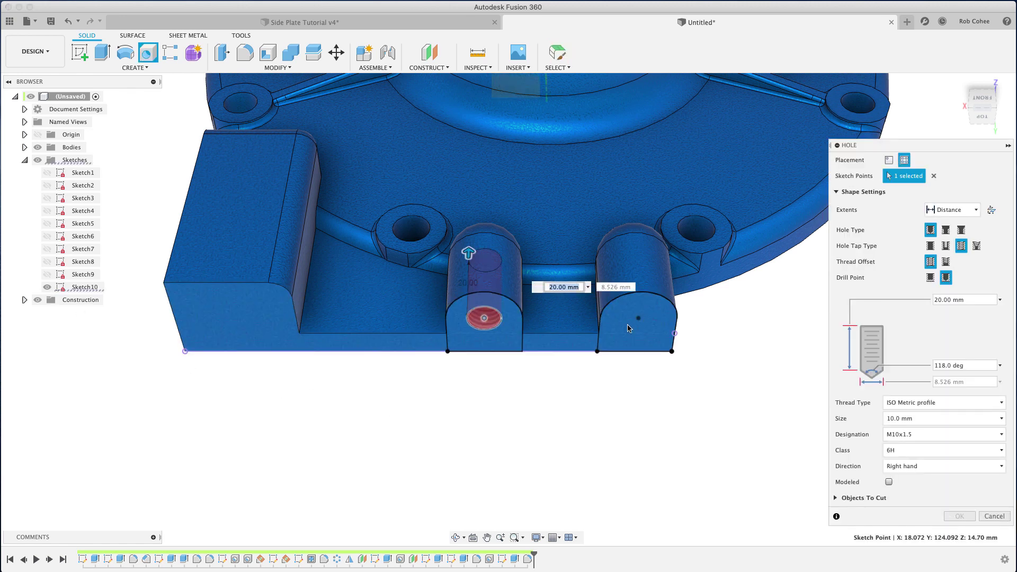
pyautogui.click(638, 319)
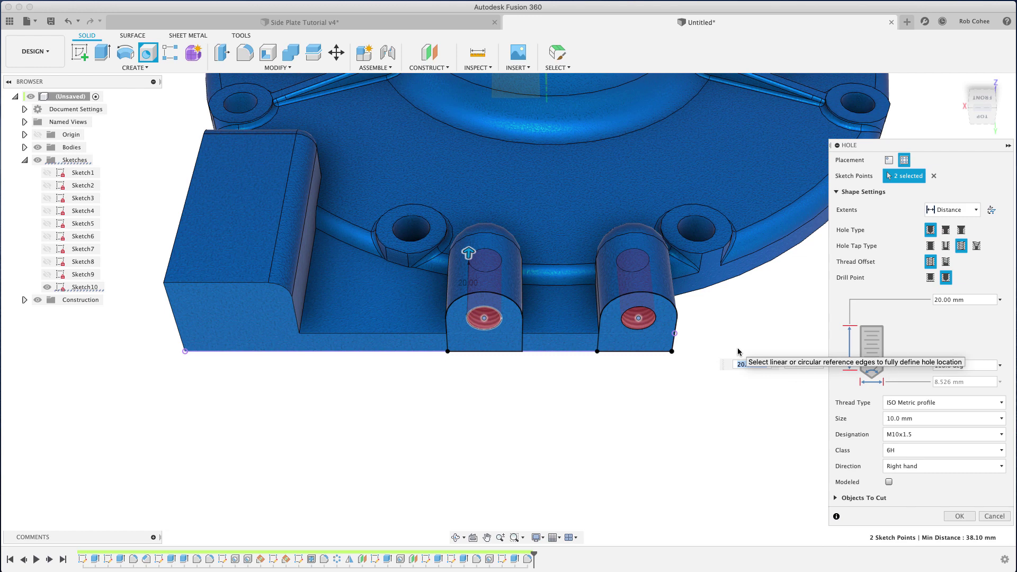
pyautogui.click(959, 515)
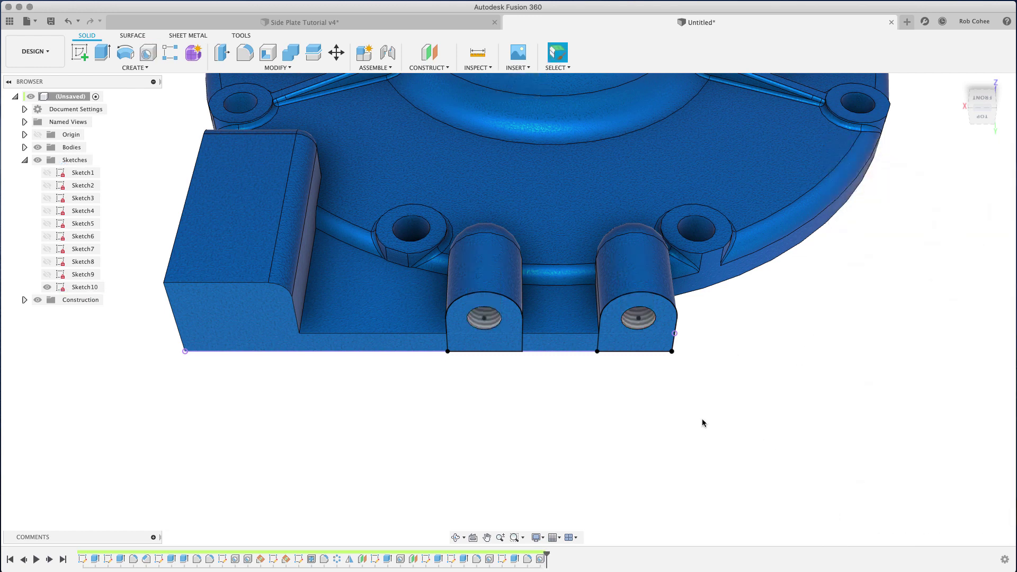
# - Hide Sketch10 and orbit to a front view of the plate near the upper bolt holes
pyautogui.click(47, 287)
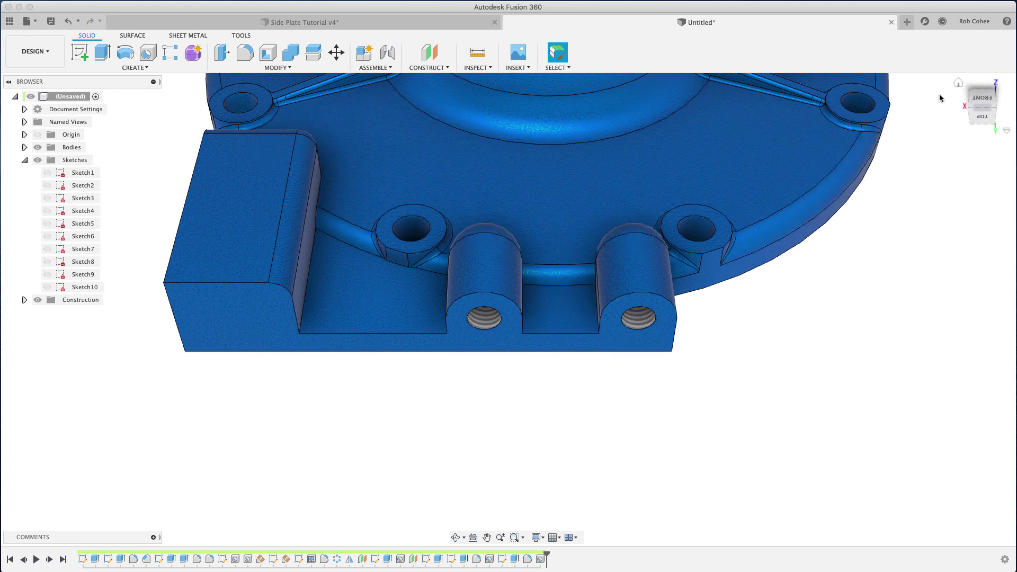
pyautogui.click(959, 84)
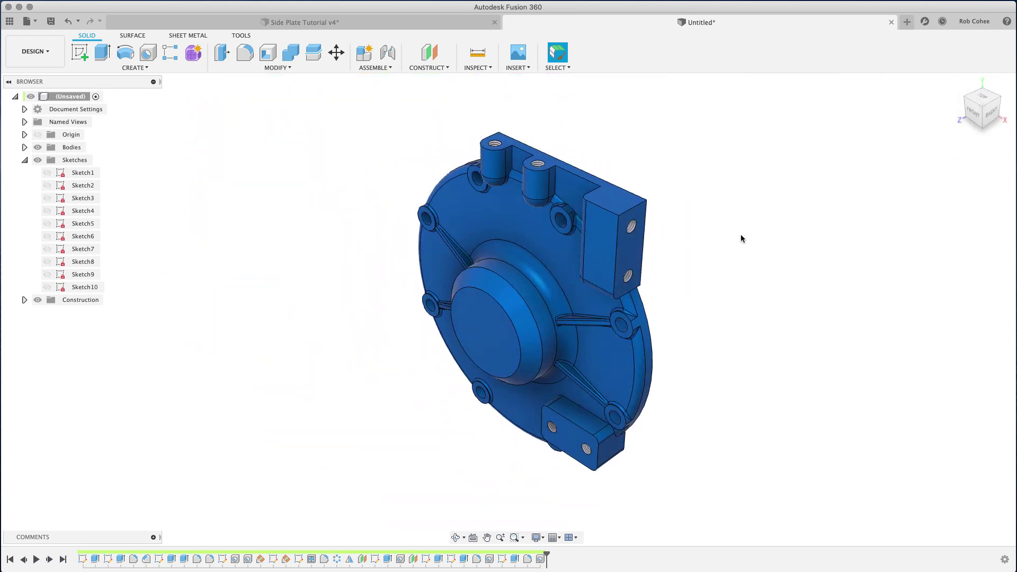
pyautogui.keyDown('shift'); pyautogui.moveTo(522, 239); pyautogui.dragTo(583, 205, button='middle'); pyautogui.keyUp('shift')
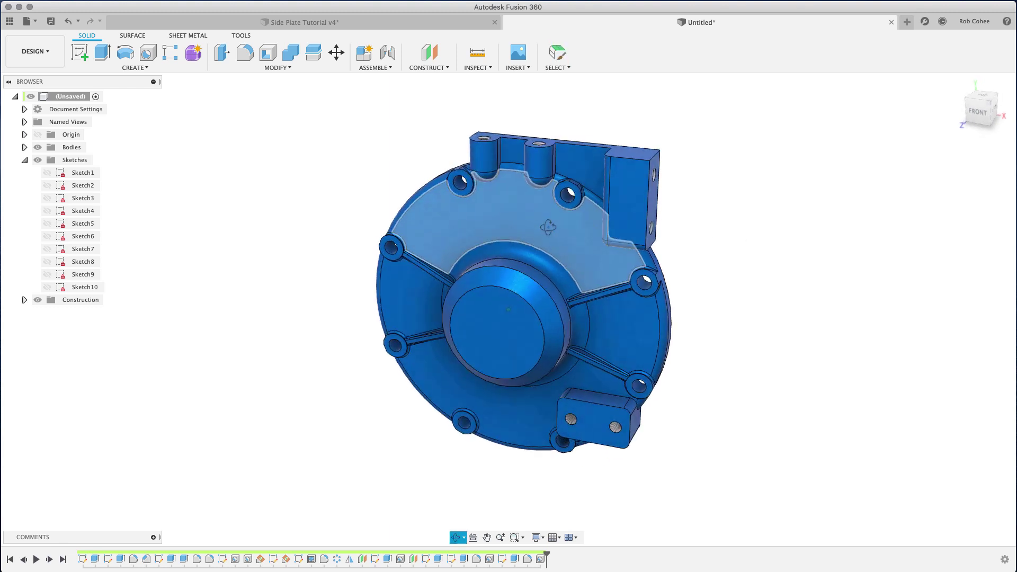
pyautogui.scroll(3, 472, 189)
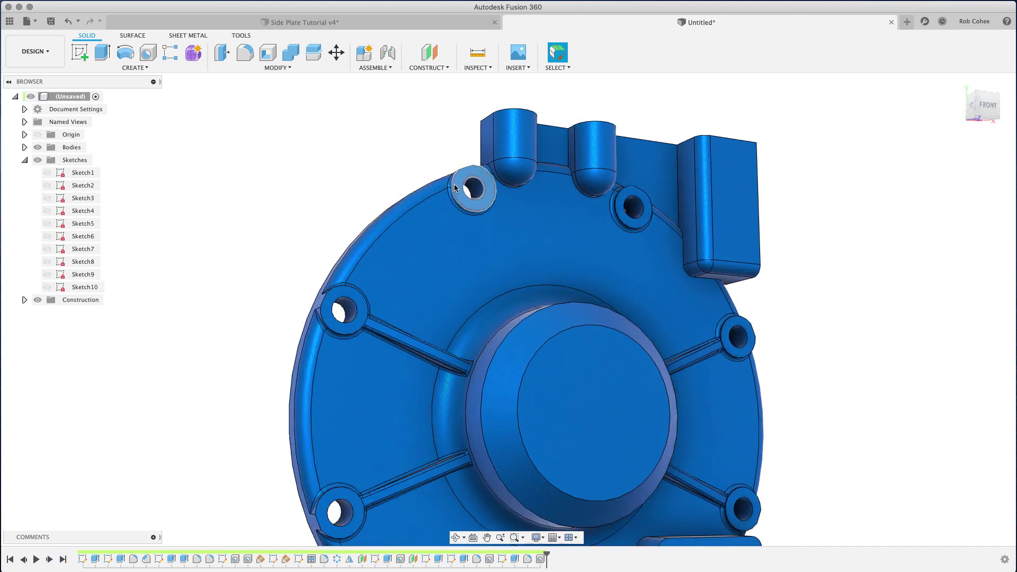
pyautogui.scroll(3, 477, 188)
pyautogui.scroll(-3, 477, 187)
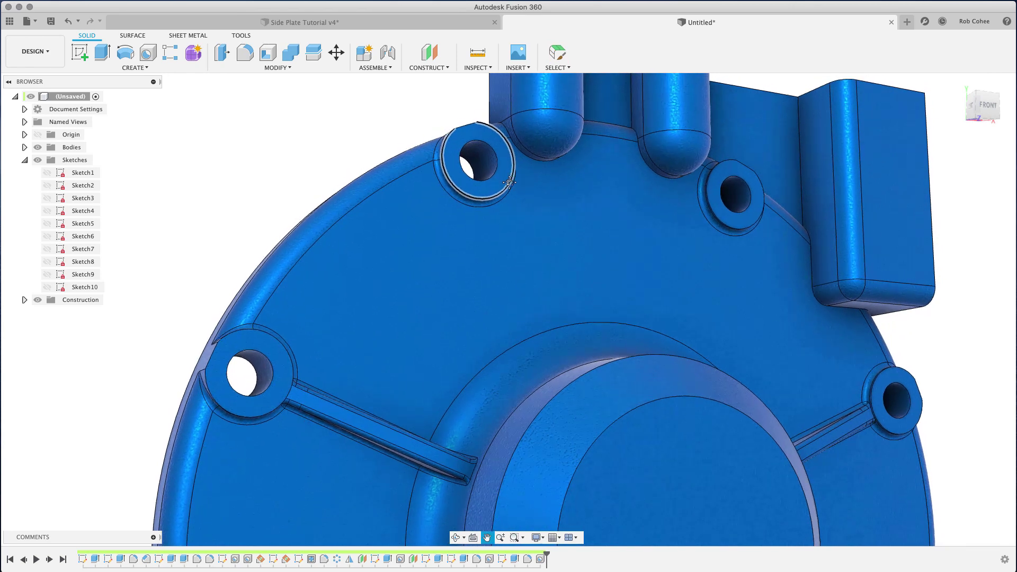
pyautogui.scroll(3, 506, 197)
pyautogui.moveTo(506, 196); pyautogui.dragTo(507, 199, button='middle')
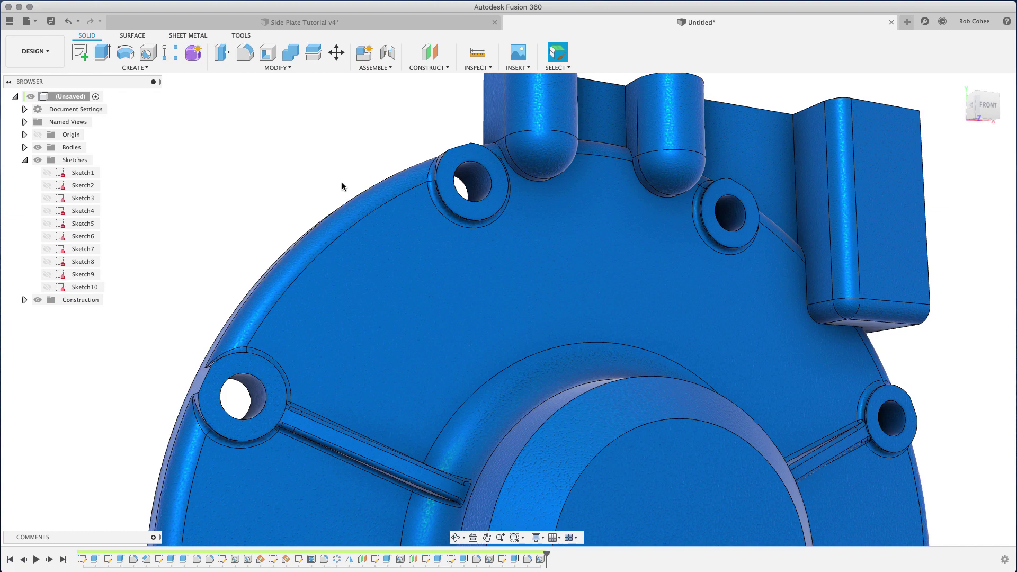
# - Create a construction plane offset 2.70 mm from the front face, then select it for quick actions
pyautogui.click(431, 53)
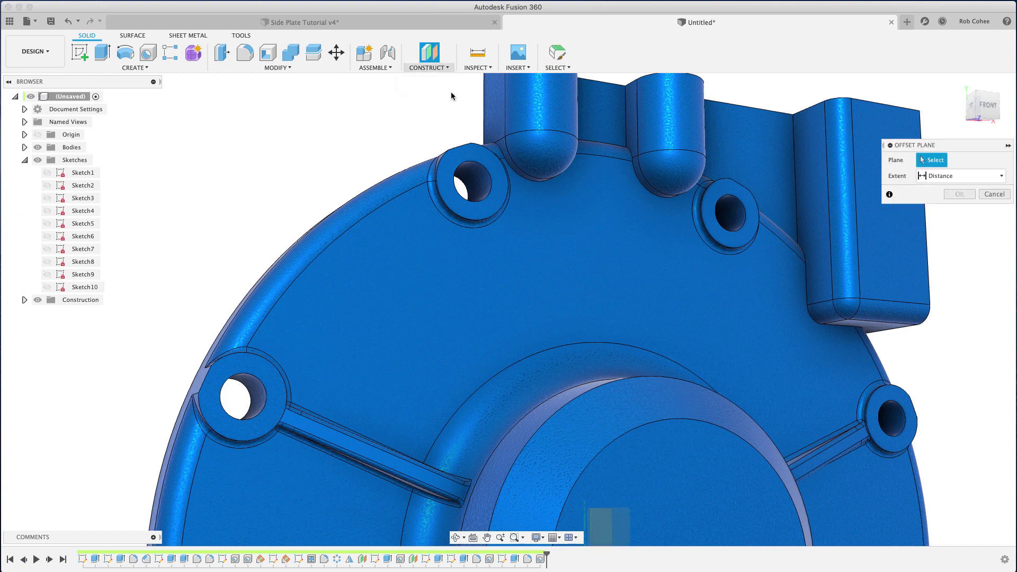
pyautogui.click(541, 236)
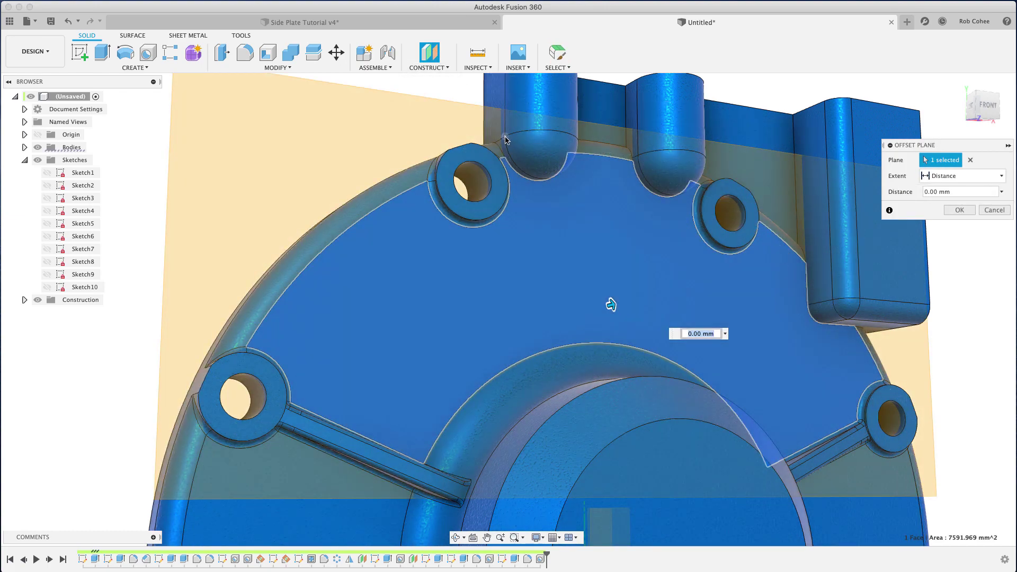
pyautogui.write('2.7')
pyautogui.press('Return')
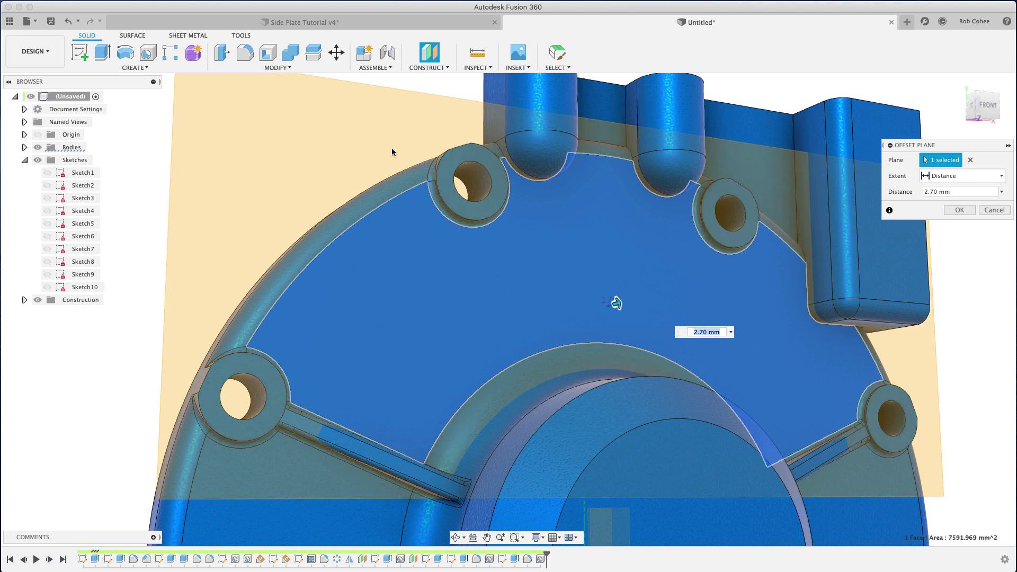
pyautogui.click(952, 209)
pyautogui.click(364, 134)
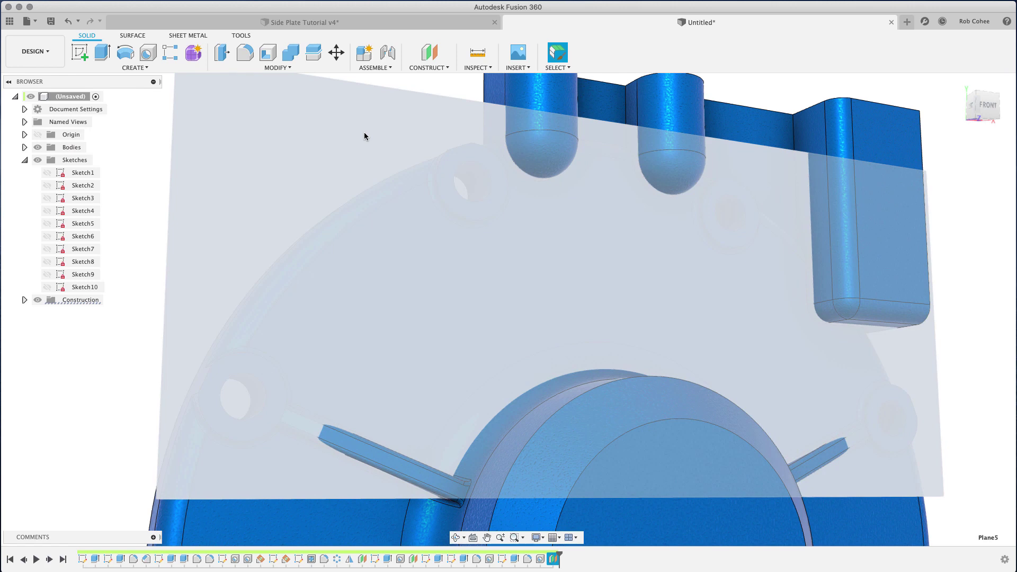
pyautogui.rightClick(365, 136)
# - Start Sketch11 on the new plane and project the left boss edge, hub inner circle and plate face
pyautogui.click(366, 189)
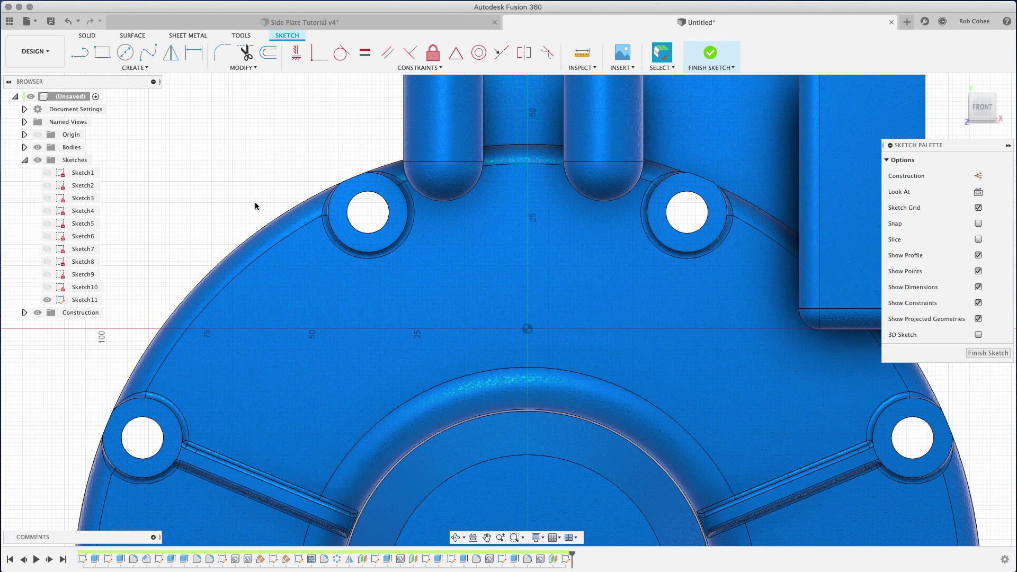
pyautogui.press('p')
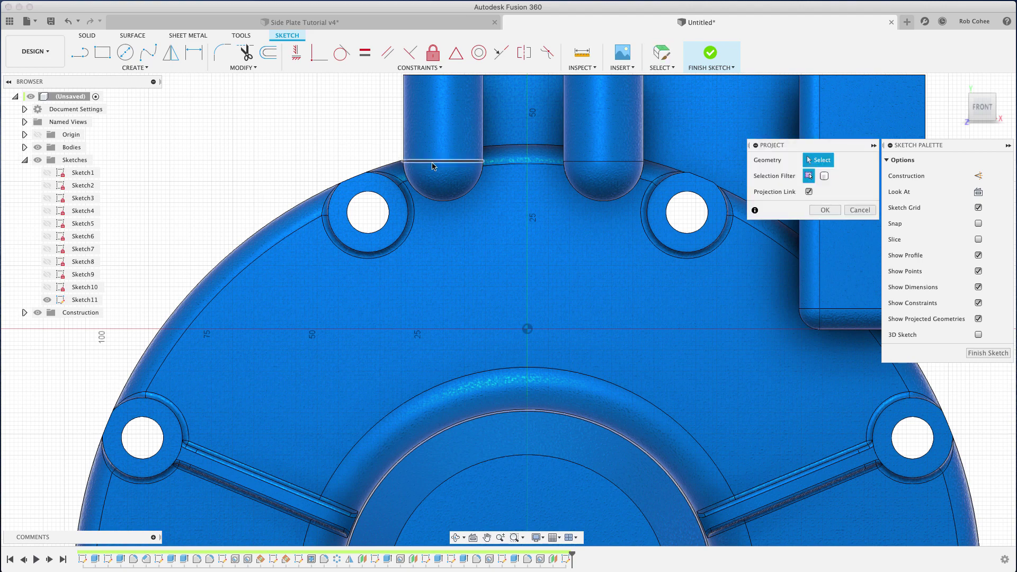
pyautogui.click(434, 162)
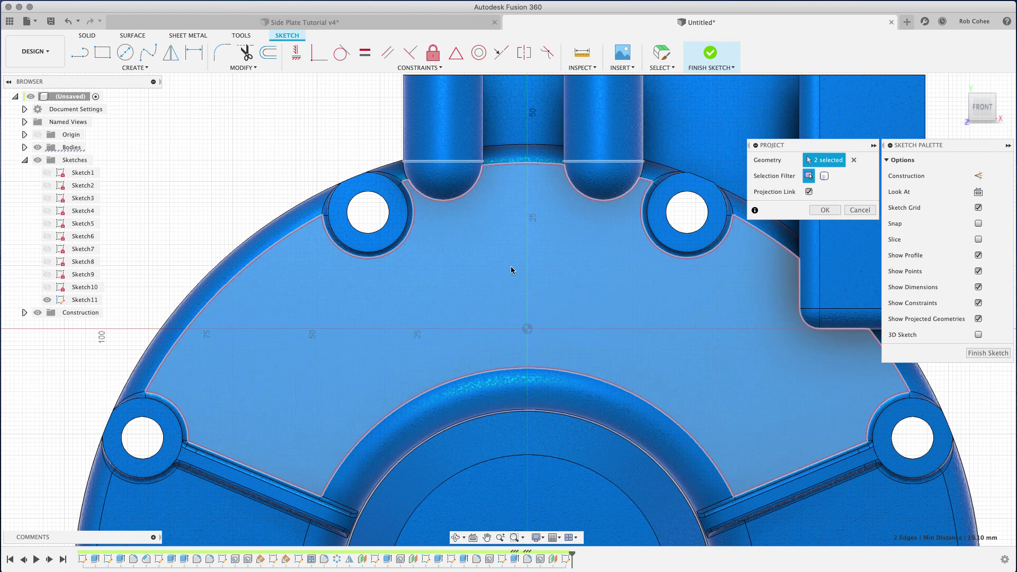
pyautogui.moveTo(480, 287); pyautogui.dragTo(460, 138, button='middle')
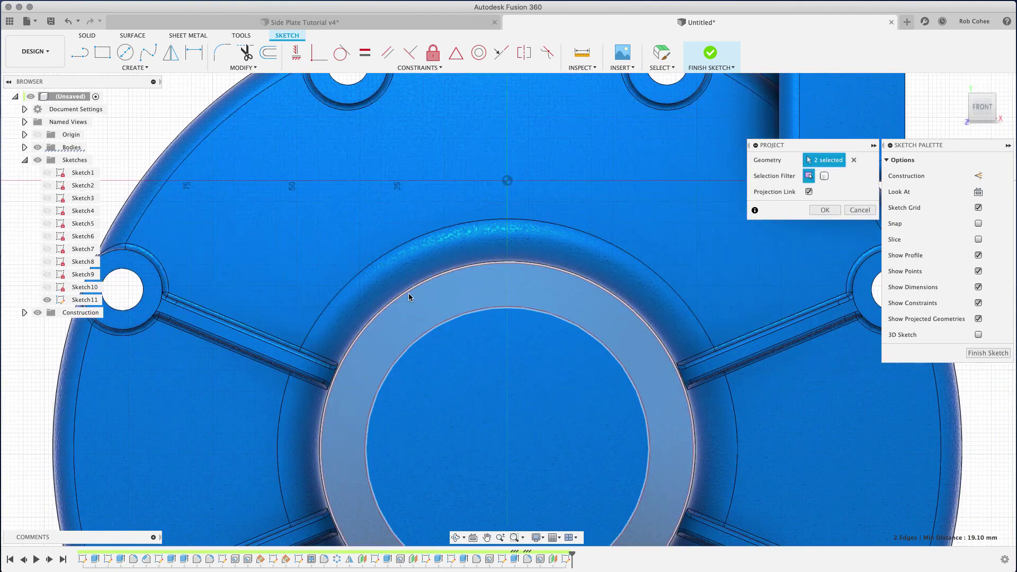
pyautogui.click(433, 331)
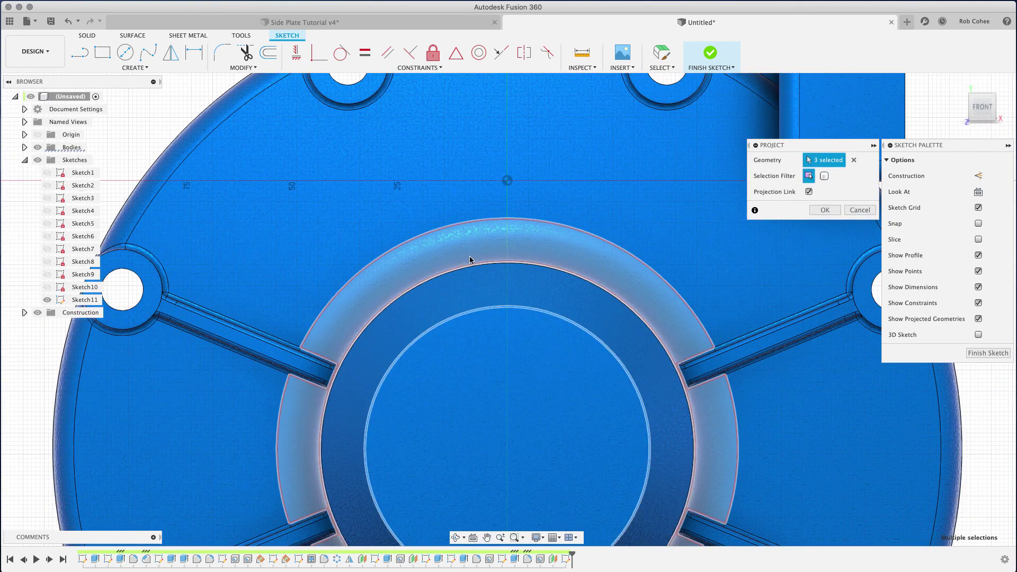
pyautogui.click(475, 203)
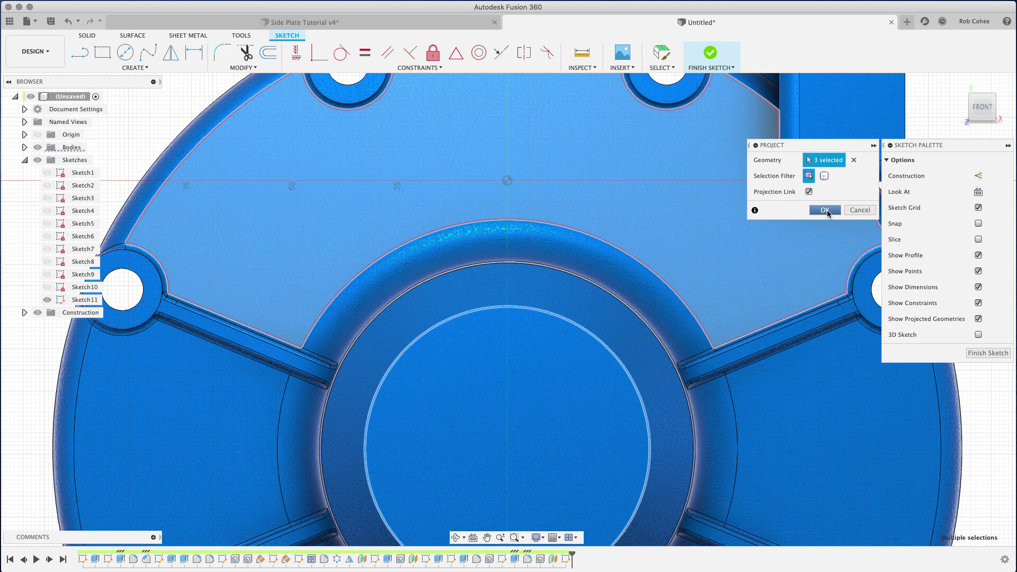
pyautogui.click(979, 175)
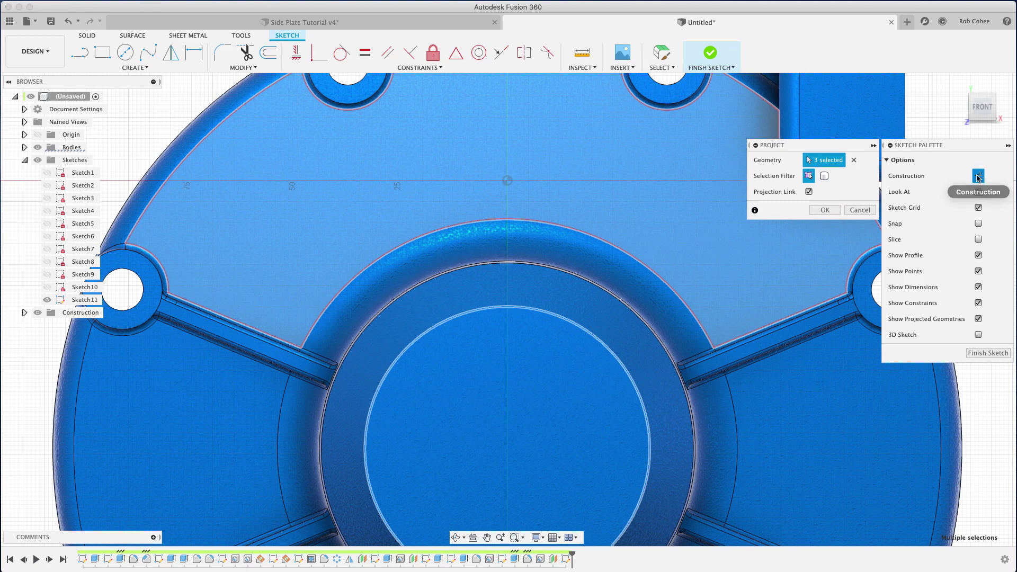
pyautogui.click(826, 210)
pyautogui.scroll(-2, 513, 240)
# - Enable Slice at the sketch plane and center the view on the top bosses
pyautogui.moveTo(441, 245); pyautogui.dragTo(440, 342, button='middle')
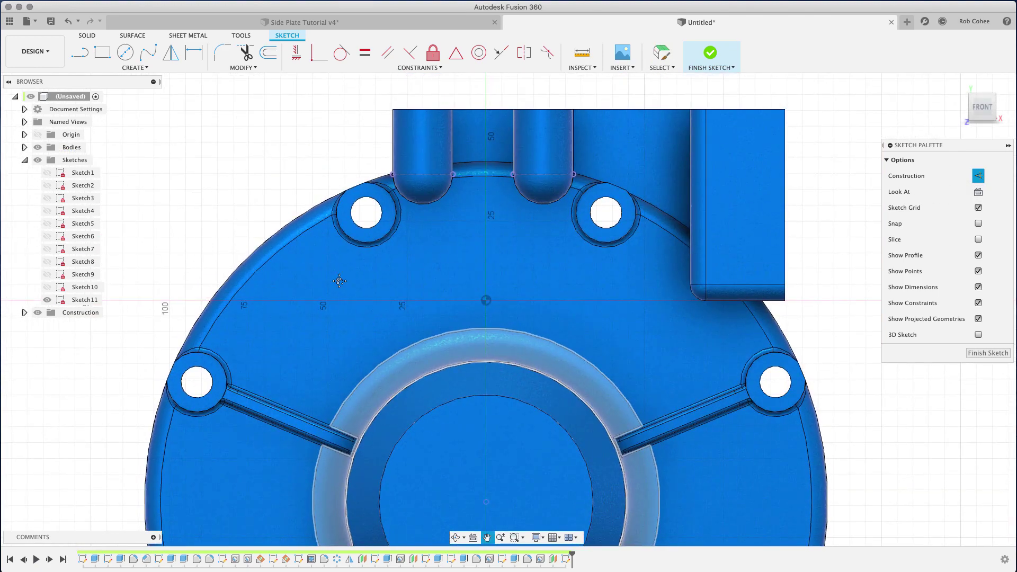
pyautogui.click(978, 240)
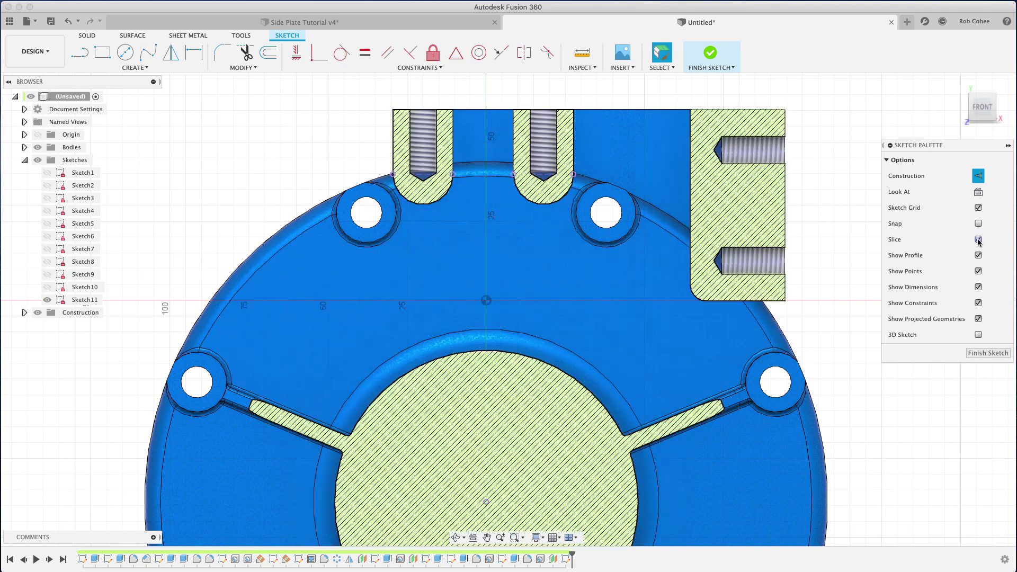
pyautogui.moveTo(262, 188)
pyautogui.mouseDown(button='middle')
pyautogui.moveTo(289, 132)
pyautogui.moveTo(276, 159)
pyautogui.mouseUp(button='middle')
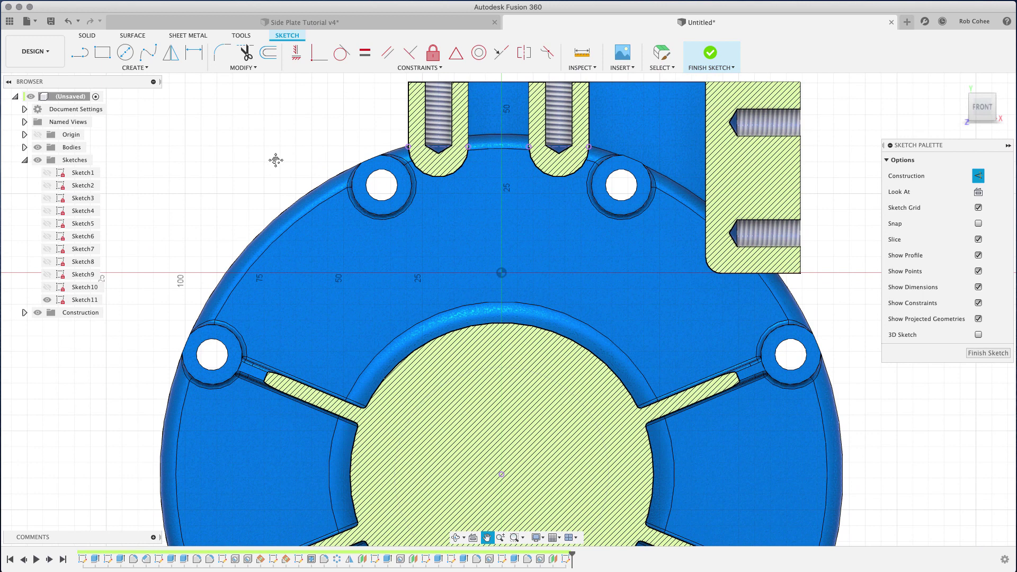
pyautogui.press('Escape')
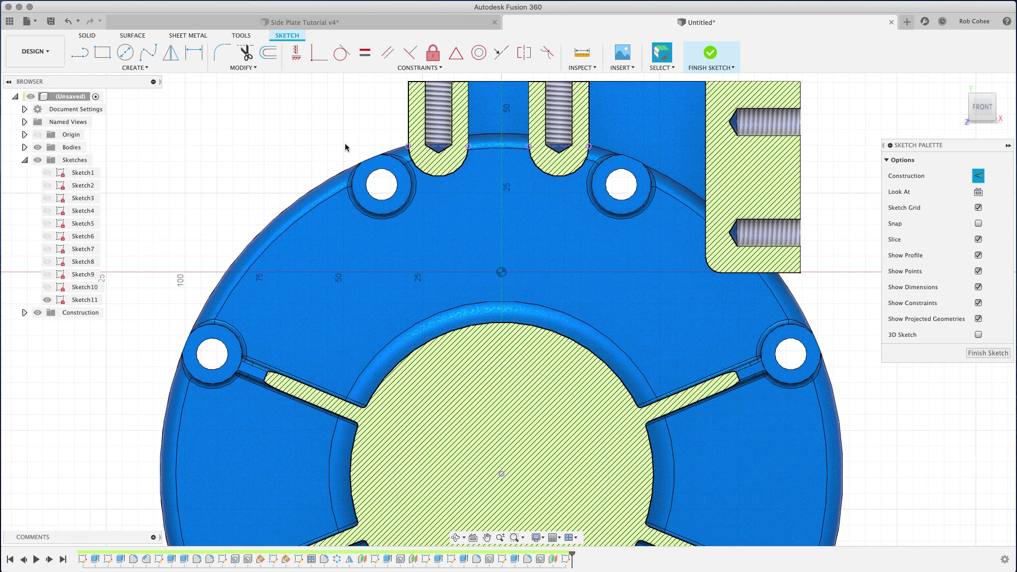
pyautogui.scroll(1, 345, 147)
pyautogui.scroll(2, 344, 147)
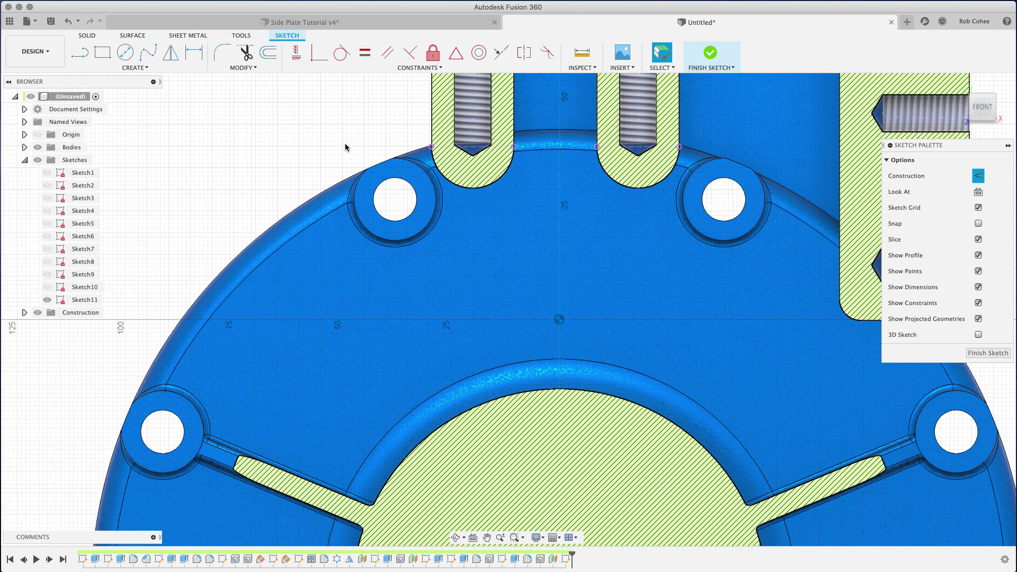
# - Draw two regular vertical lines from the left and right slot bottoms into the hub, then finish Sketch11
pyautogui.press('l')
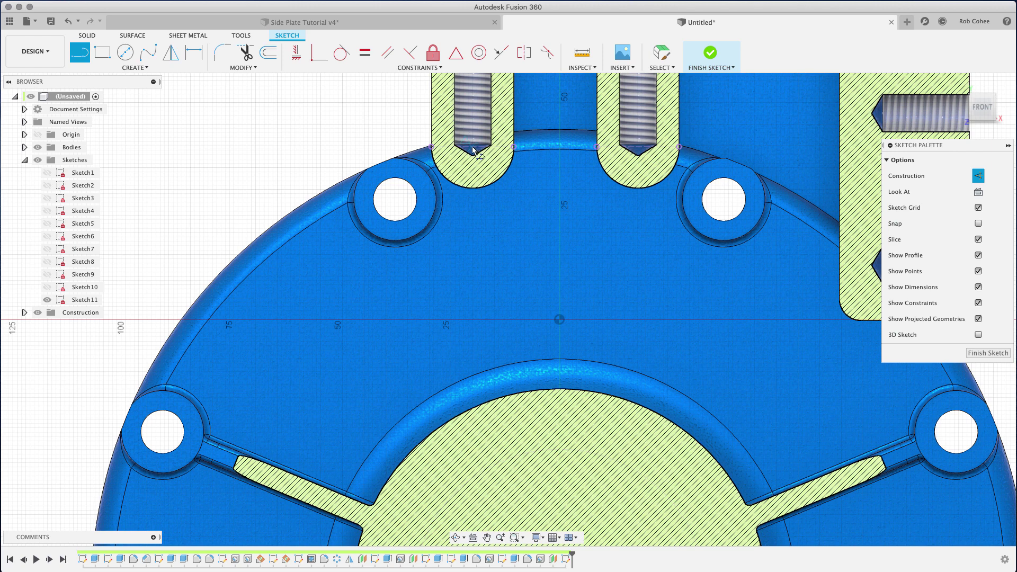
pyautogui.click(978, 176)
pyautogui.click(474, 149)
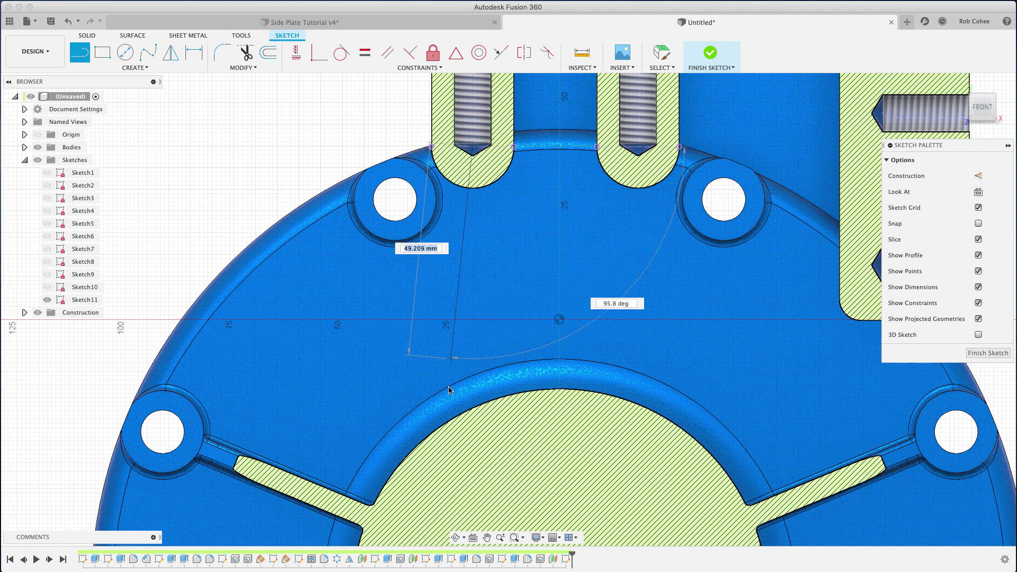
pyautogui.scroll(-2, 477, 453)
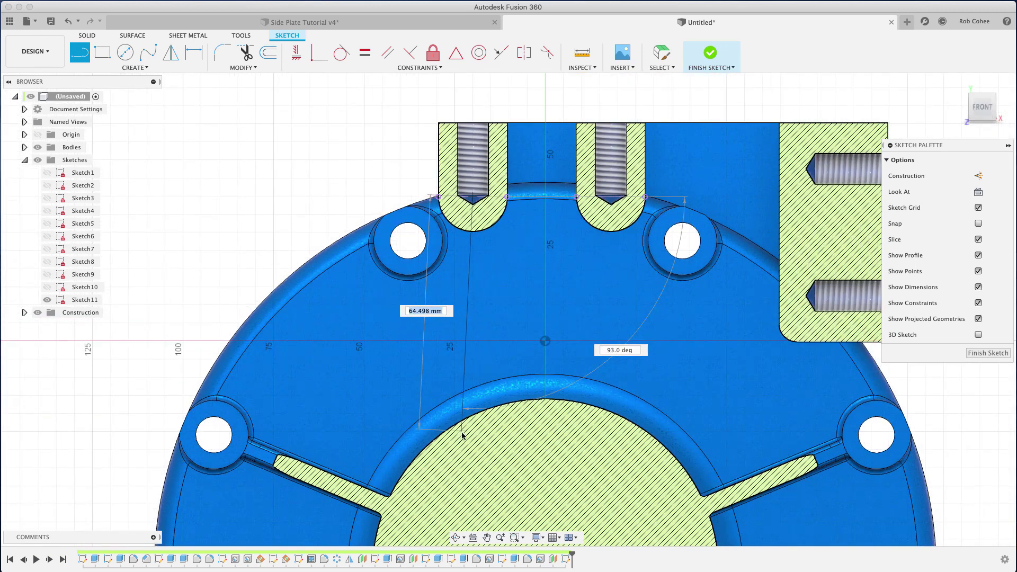
pyautogui.doubleClick(474, 474)
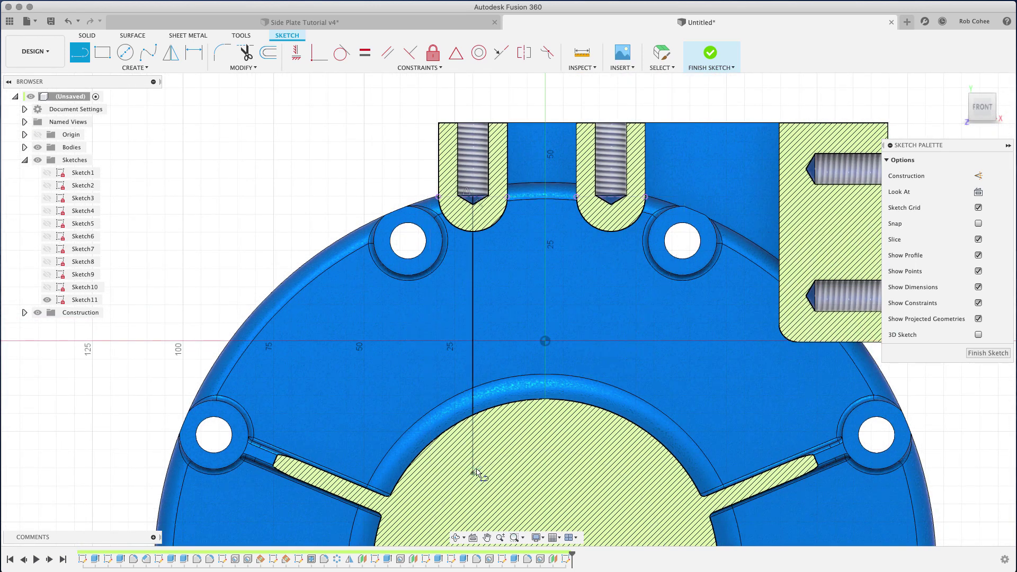
pyautogui.click(611, 197)
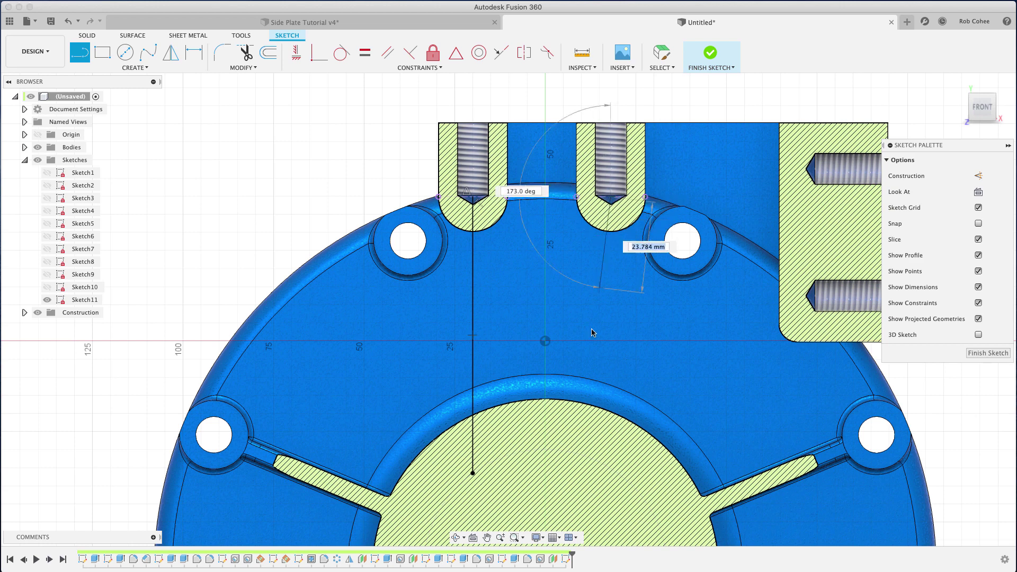
pyautogui.doubleClick(611, 468)
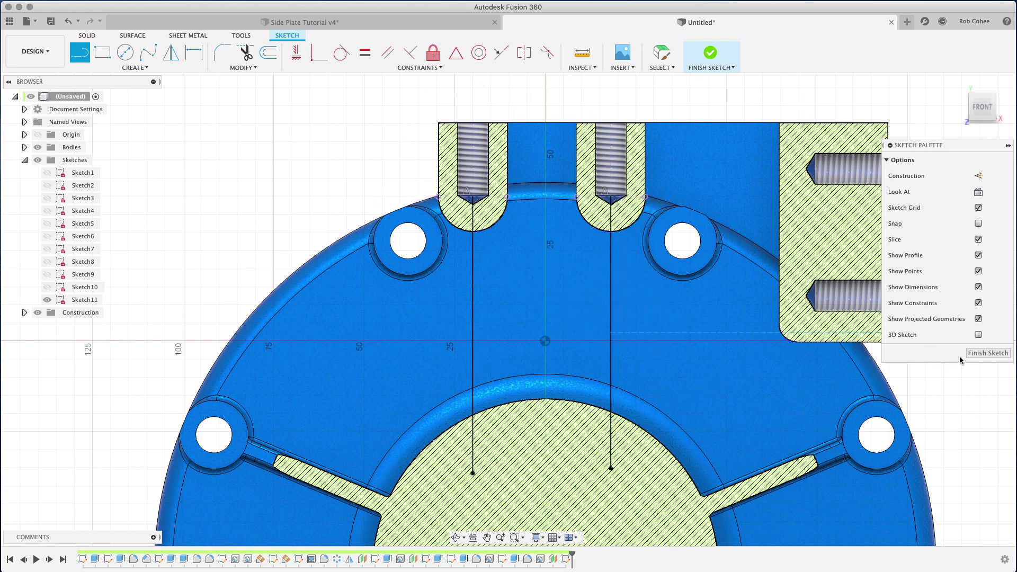
pyautogui.click(988, 353)
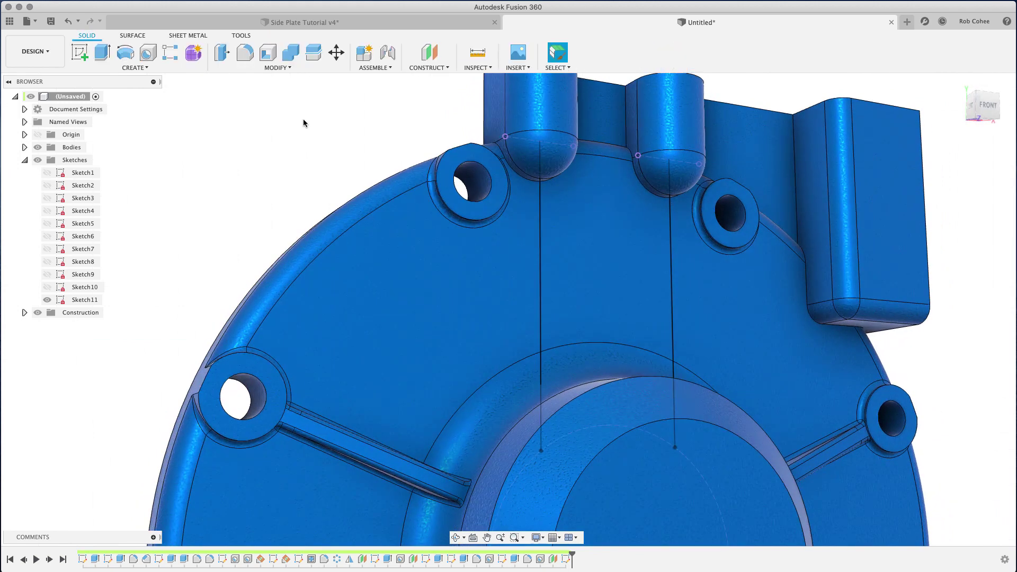
# - Create a 5 mm thick Web feature along both vertical sketch lines
pyautogui.click(137, 68)
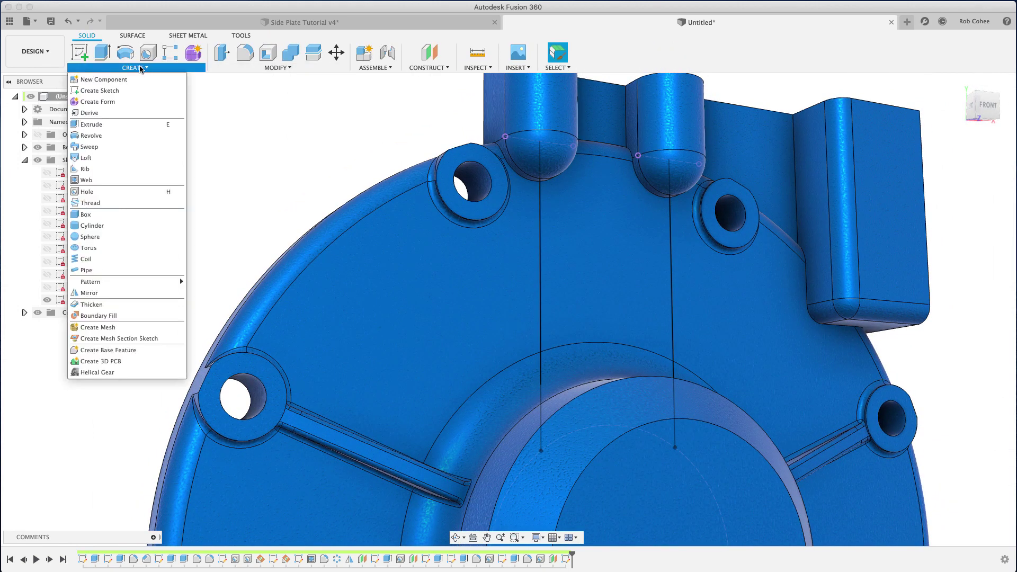
pyautogui.click(115, 182)
pyautogui.click(540, 241)
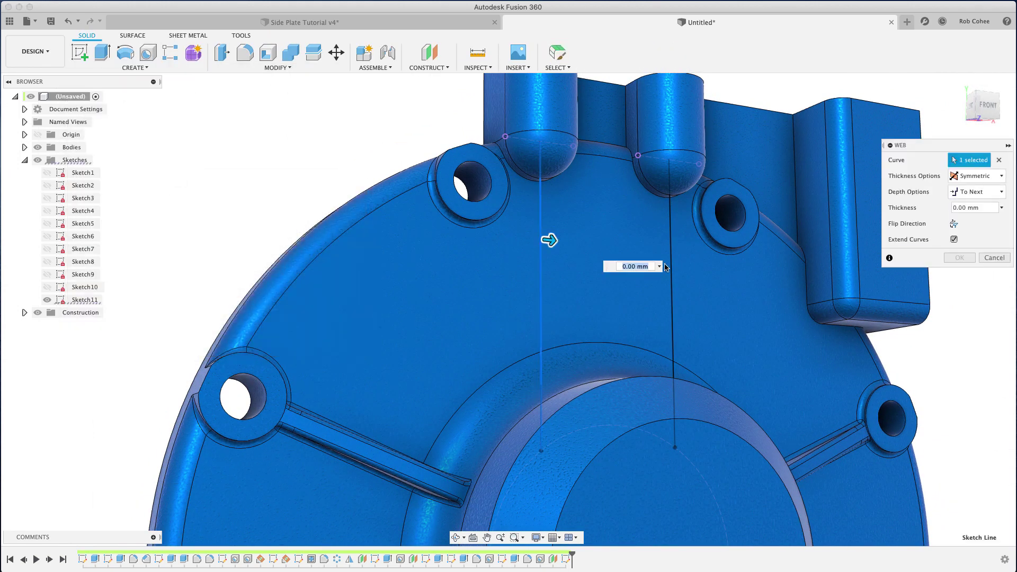
pyautogui.click(674, 268)
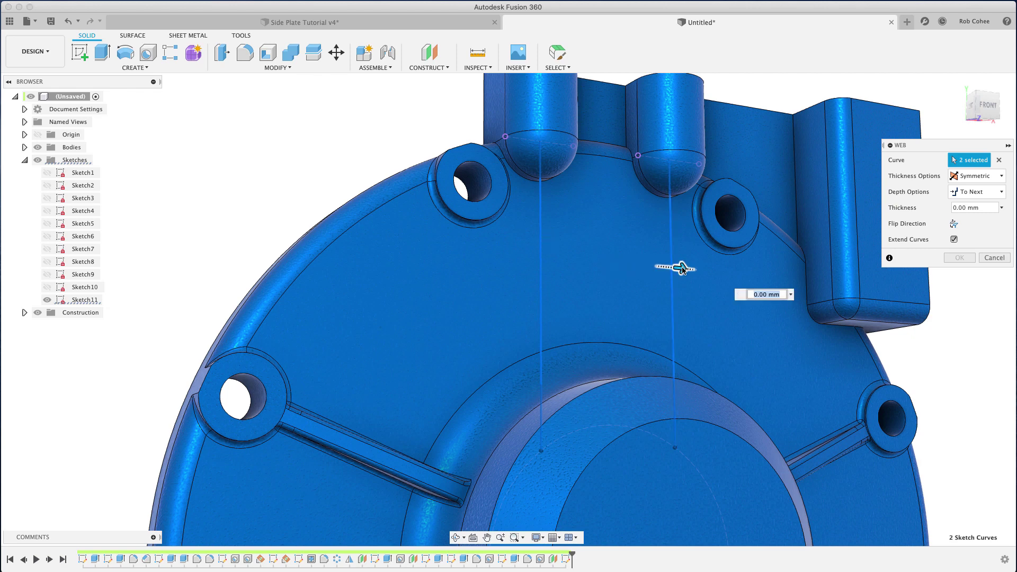
pyautogui.moveTo(681, 269); pyautogui.dragTo(688, 268)
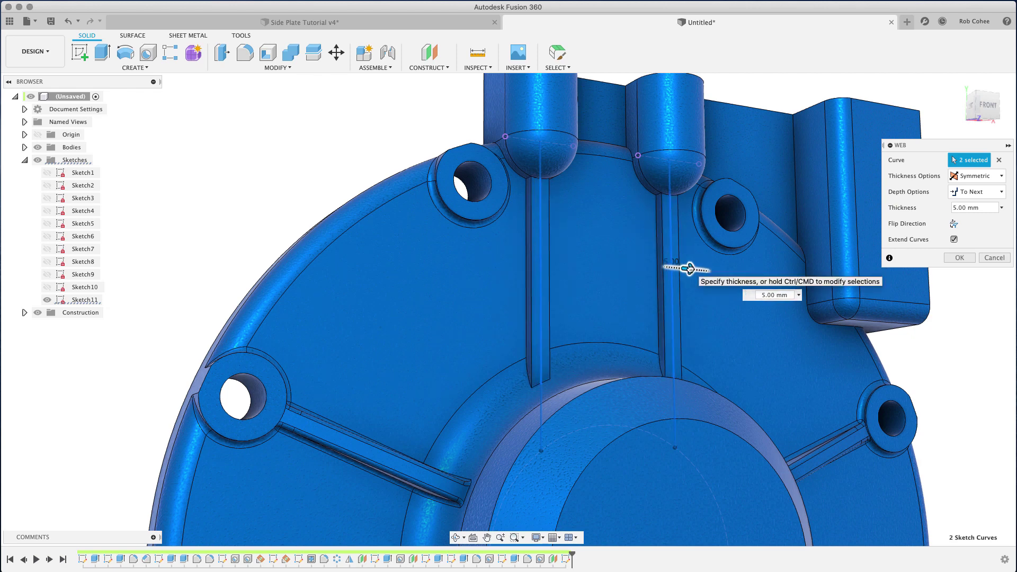
pyautogui.moveTo(688, 268); pyautogui.dragTo(688, 268)
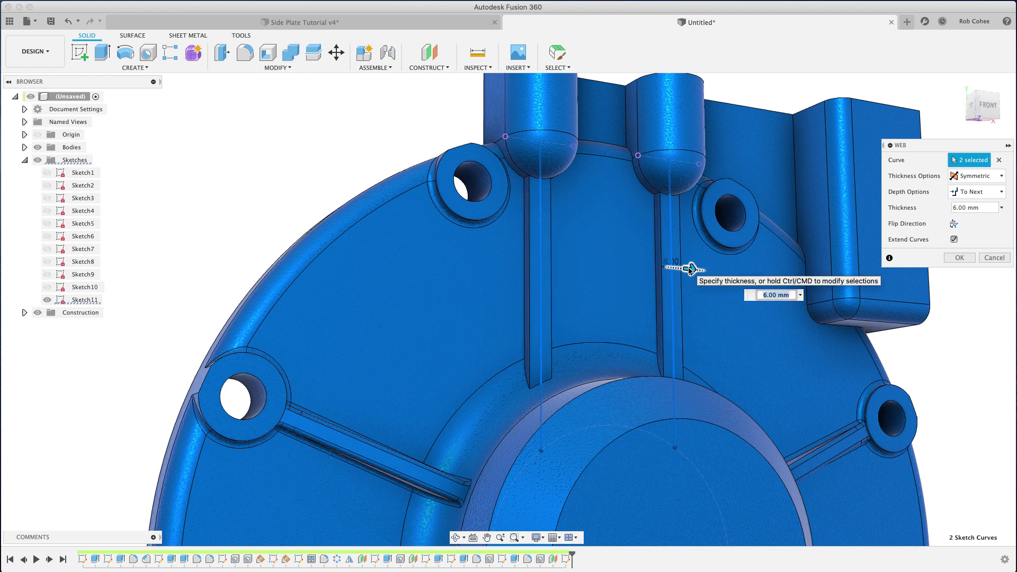
pyautogui.write('5')
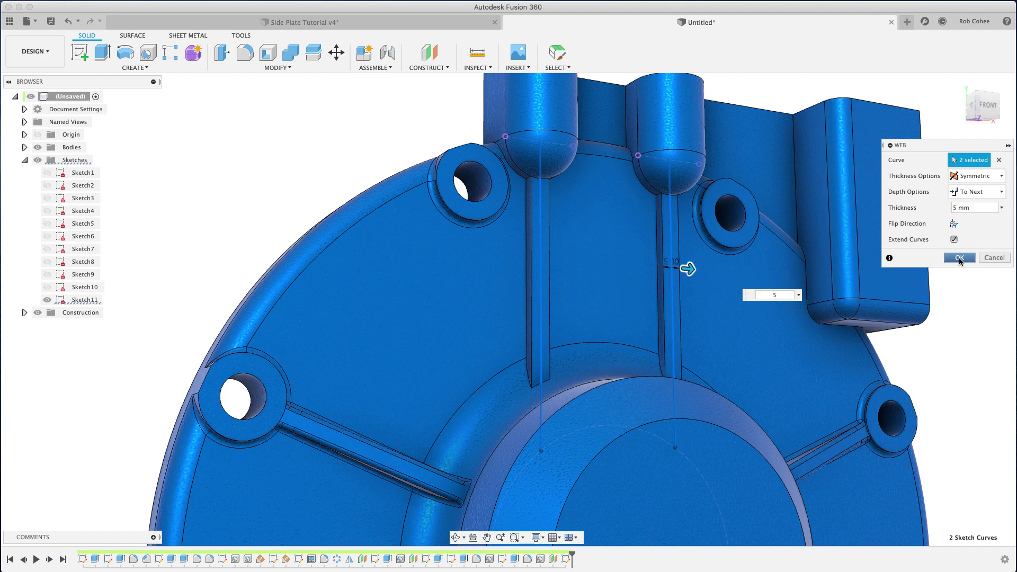
pyautogui.click(961, 259)
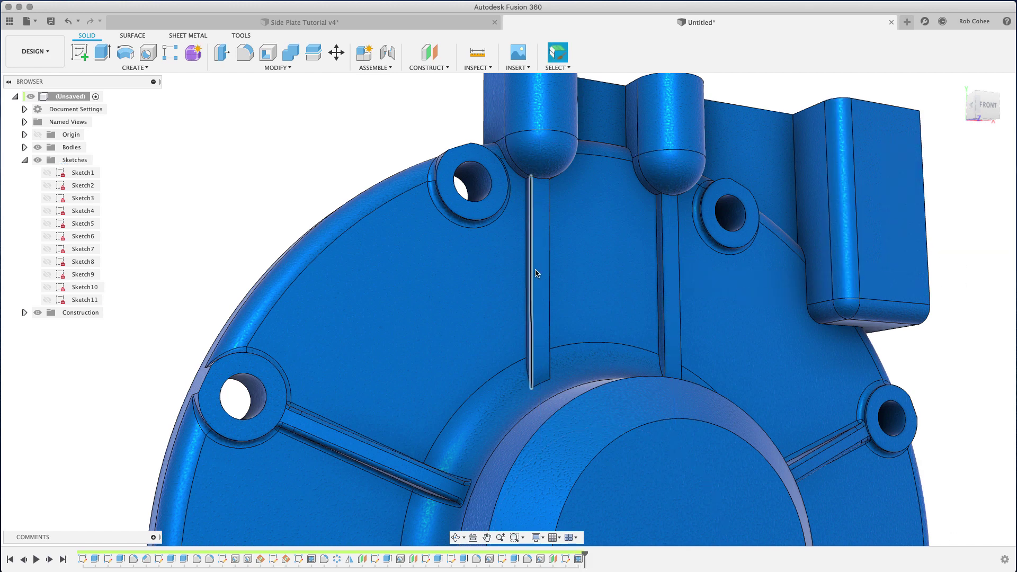